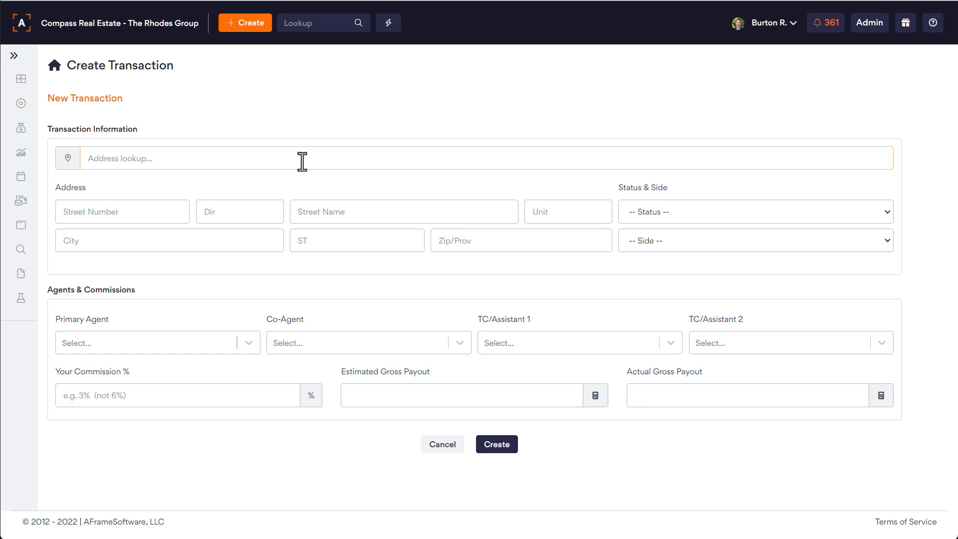
- Fill in the new transaction's property address using the suggested match from an address lookup
{"action": "type", "text": "1234 Test"}
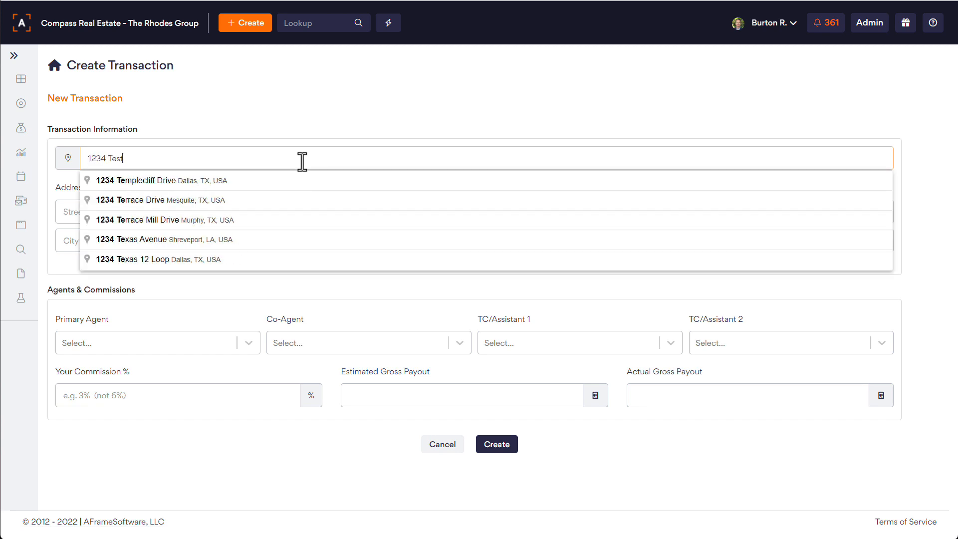
{"action": "left_click", "coordinate": [189, 202]}
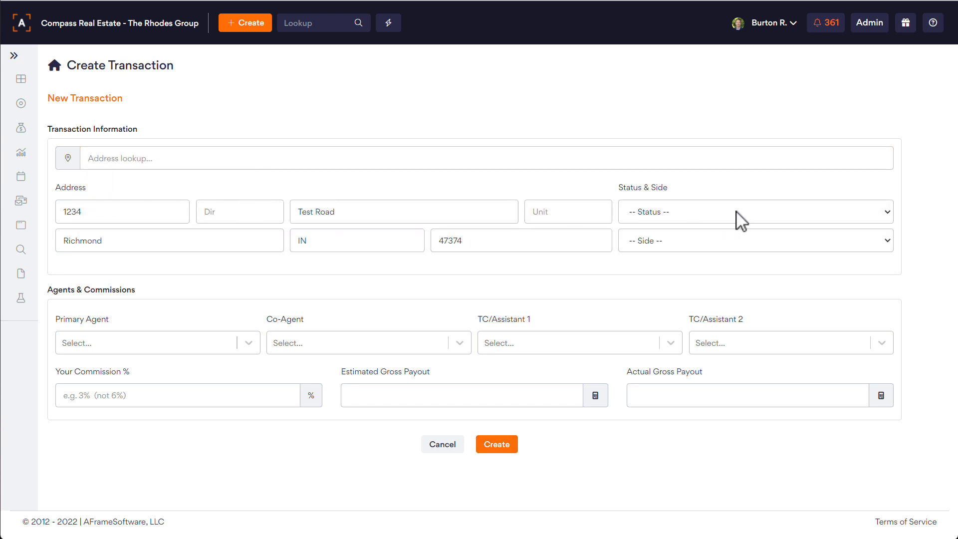
- Set the transaction's status to Coming Soon and its side to Seller
{"action": "left_click", "coordinate": [819, 212]}
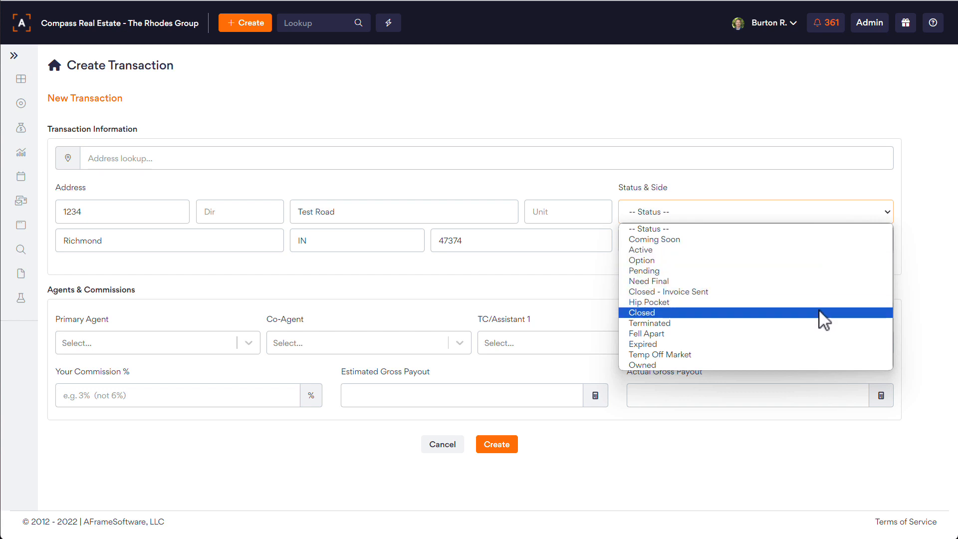
{"action": "left_click", "coordinate": [818, 239]}
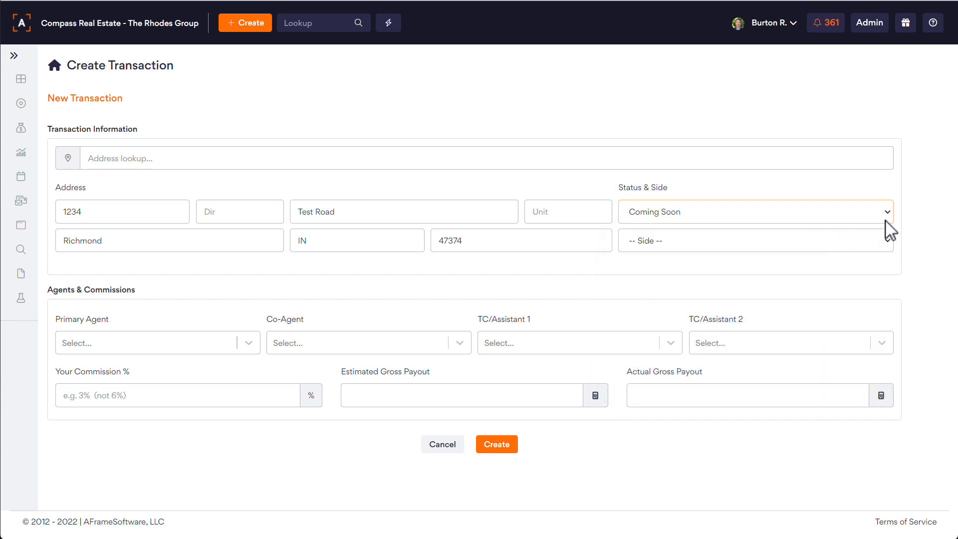
{"action": "left_click", "coordinate": [891, 238]}
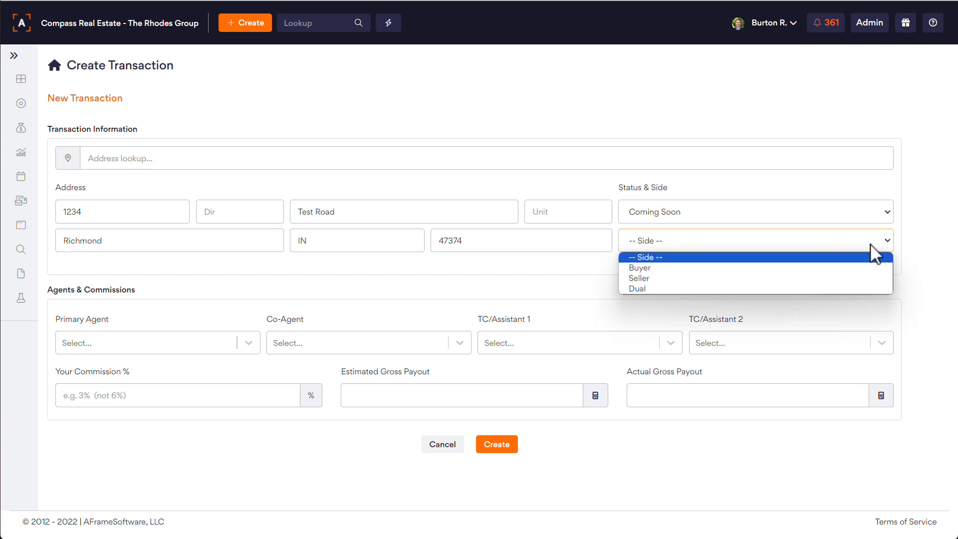
{"action": "left_click", "coordinate": [801, 278]}
- Fill in the seller side info with list price 1000000, list date 12/24/2023 and expire date 1/31/2024
{"action": "left_click", "coordinate": [193, 313]}
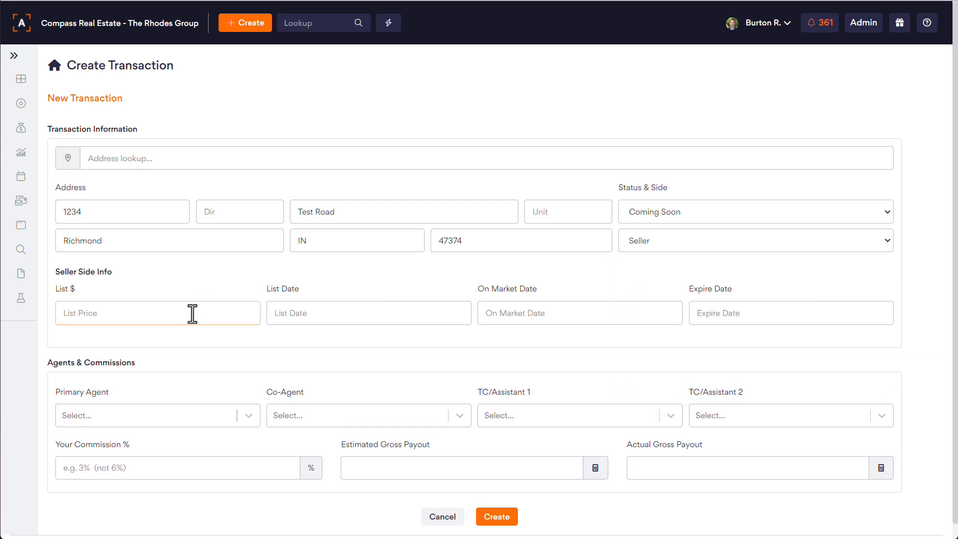
{"action": "type", "text": "1000000"}
{"action": "key", "text": "Tab"}
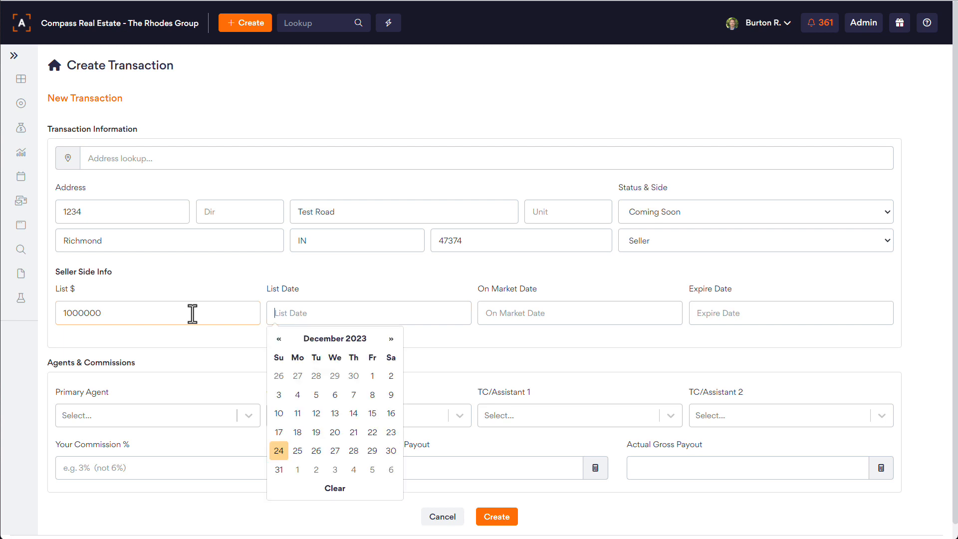
{"action": "left_click", "coordinate": [279, 450]}
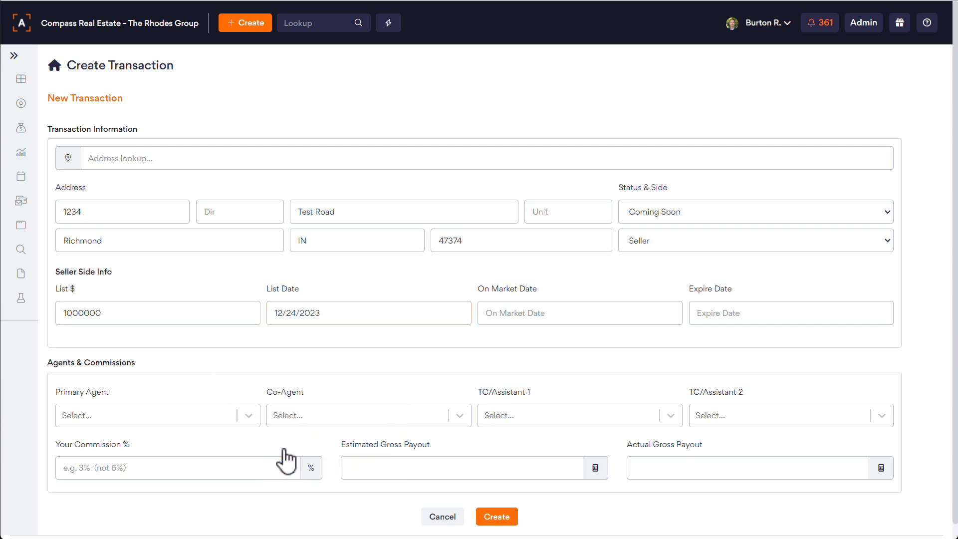
{"action": "left_click", "coordinate": [736, 307]}
{"action": "left_click", "coordinate": [813, 338]}
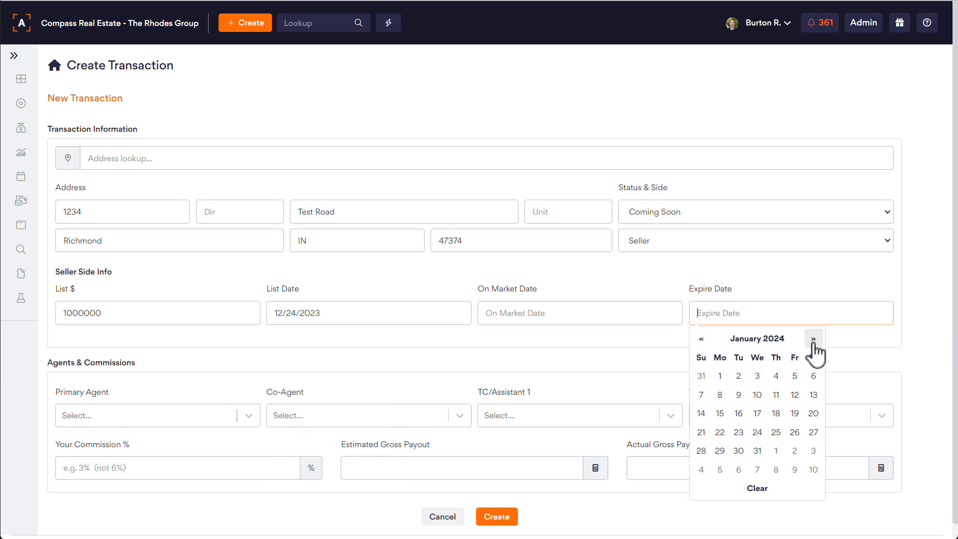
{"action": "left_click", "coordinate": [756, 452]}
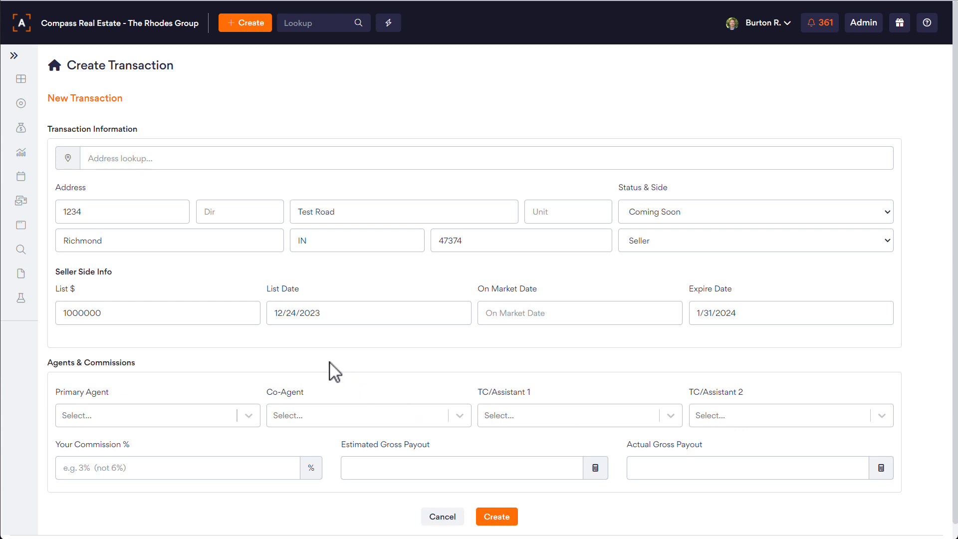
{"action": "scroll", "coordinate": [329, 361], "scroll_direction": "down", "scroll_amount": 1}
{"action": "left_click_drag", "start_coordinate": [57, 375], "coordinate": [115, 385]}
{"action": "left_click_drag", "start_coordinate": [477, 378], "coordinate": [555, 384]}
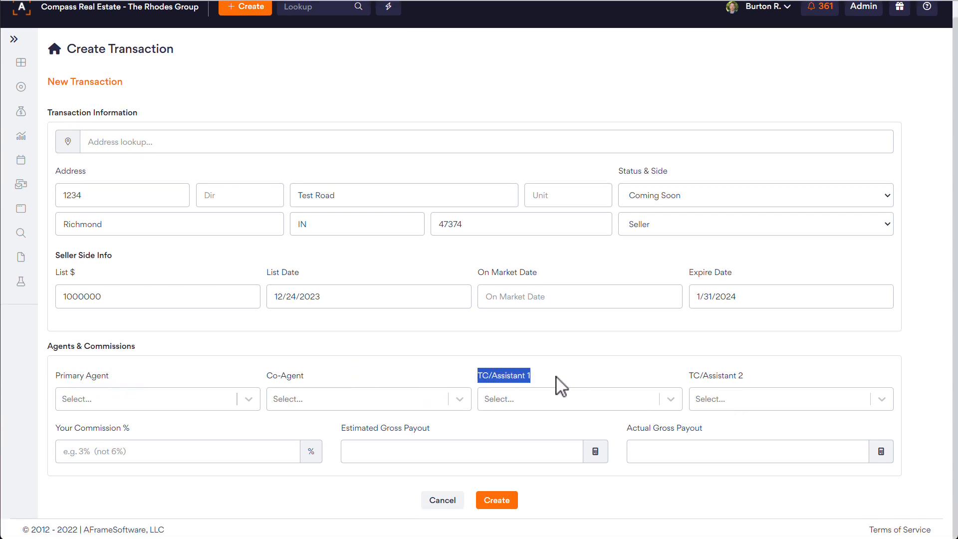
{"action": "left_click", "coordinate": [113, 374]}
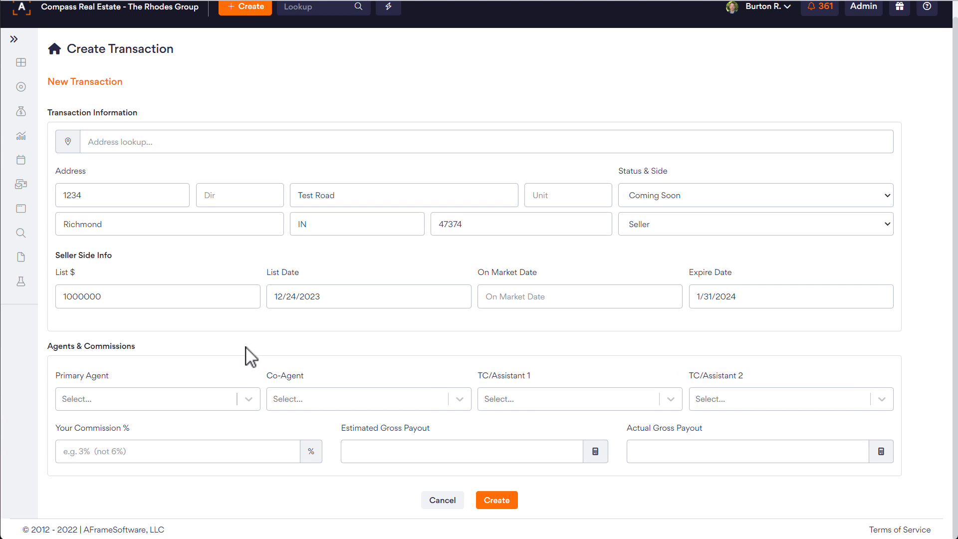
- Assign the second listed agent as Primary Agent and the first listed person as TC/Assistant 1, and create the transaction
{"action": "left_click", "coordinate": [251, 399]}
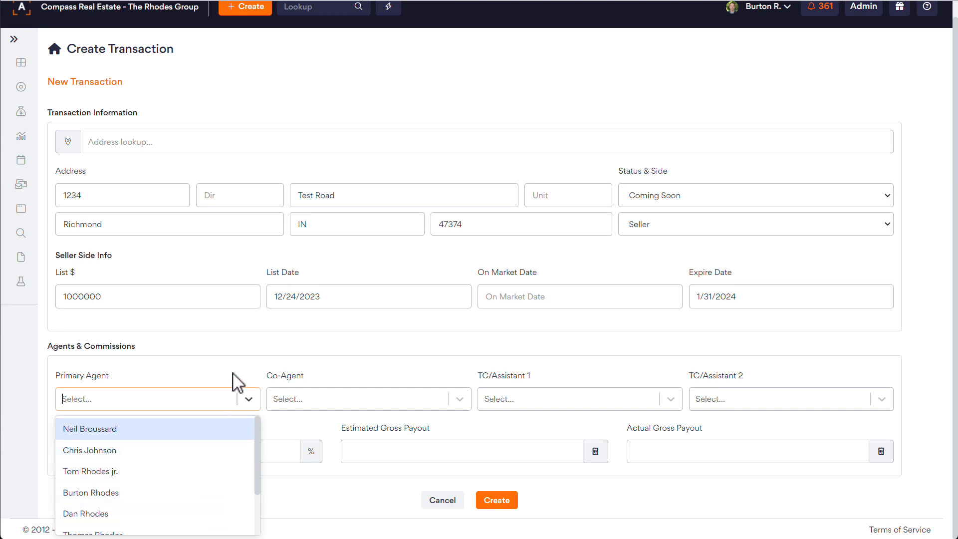
{"action": "left_click", "coordinate": [208, 450]}
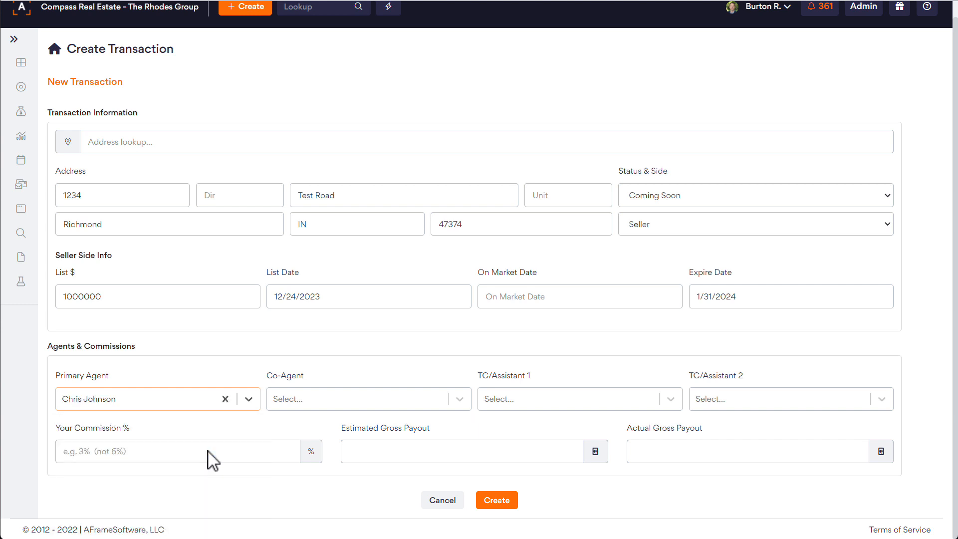
{"action": "left_click", "coordinate": [670, 399]}
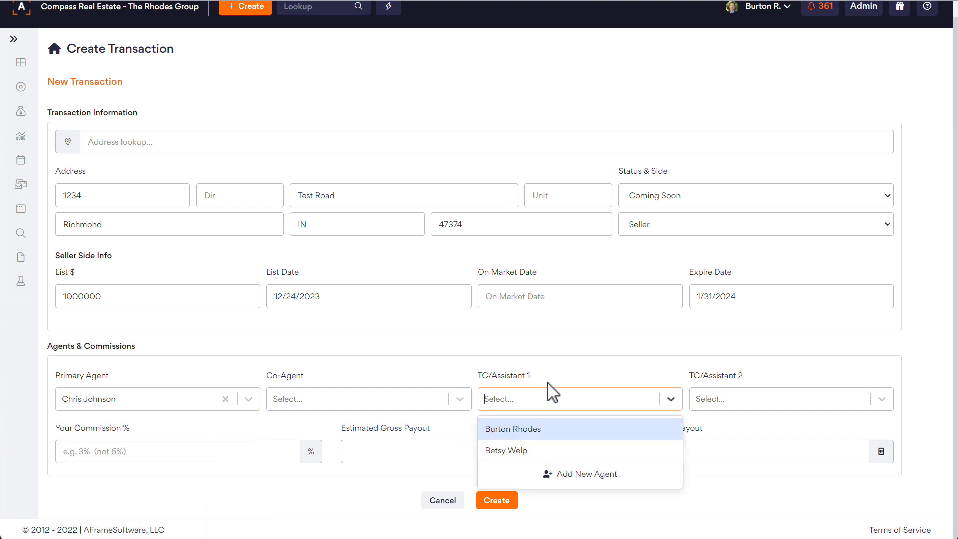
{"action": "left_click", "coordinate": [528, 431]}
{"action": "left_click_drag", "start_coordinate": [482, 376], "coordinate": [550, 375]}
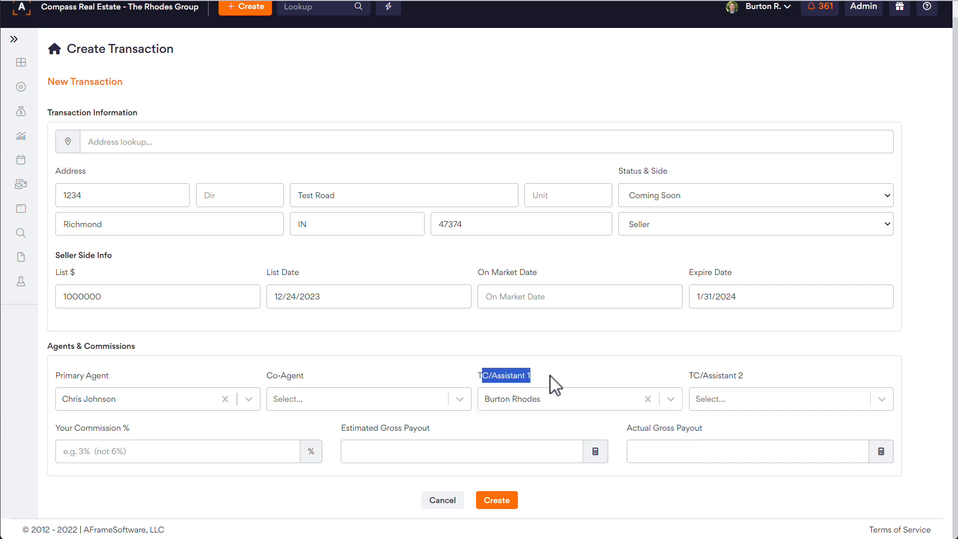
{"action": "left_click", "coordinate": [549, 375]}
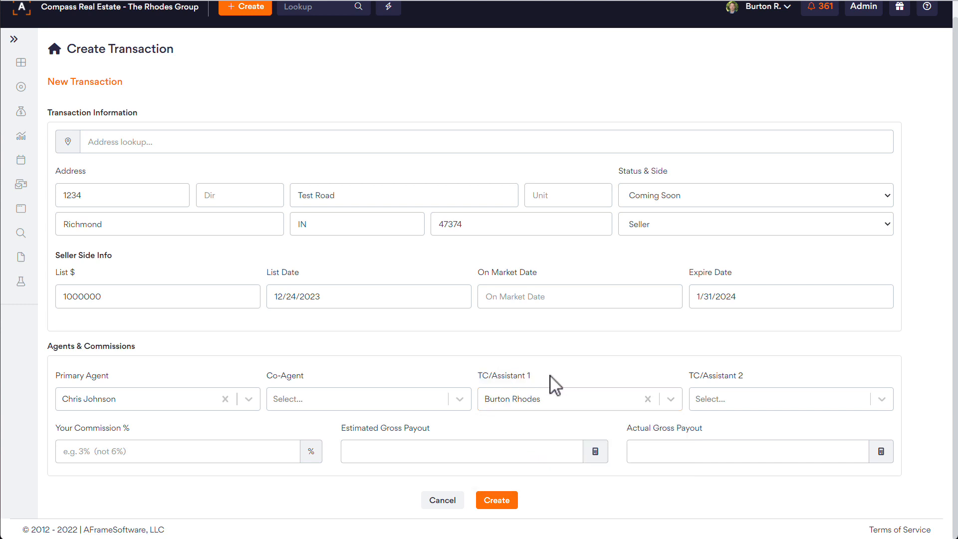
{"action": "left_click", "coordinate": [506, 505]}
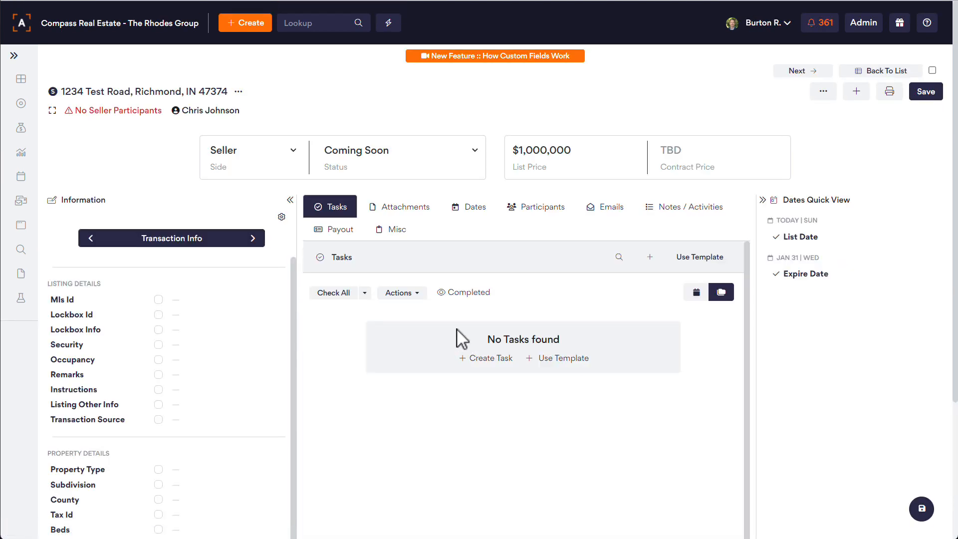
- Find the newly created transaction in the dashboard's Transactions list and open its detail page
{"action": "left_click", "coordinate": [21, 80]}
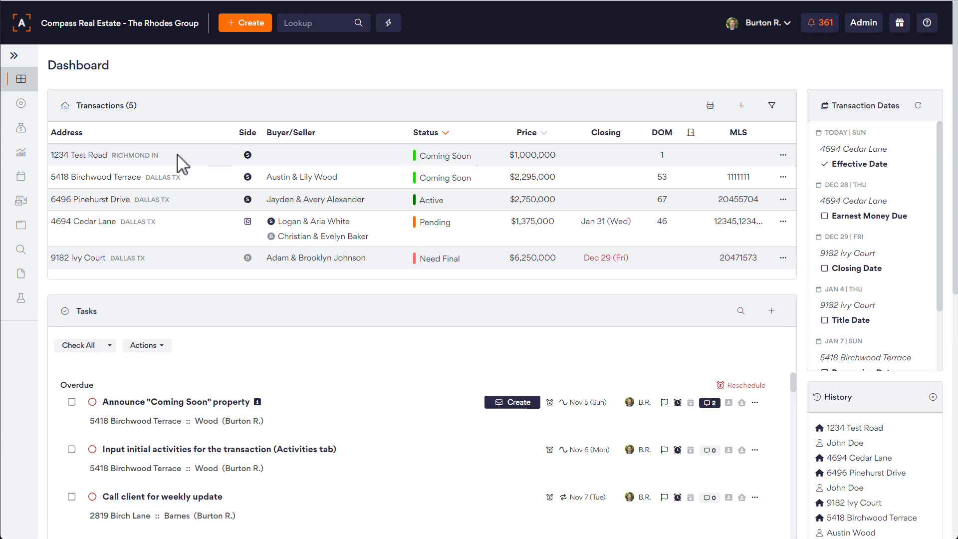
{"action": "left_click_drag", "start_coordinate": [173, 155], "coordinate": [51, 156]}
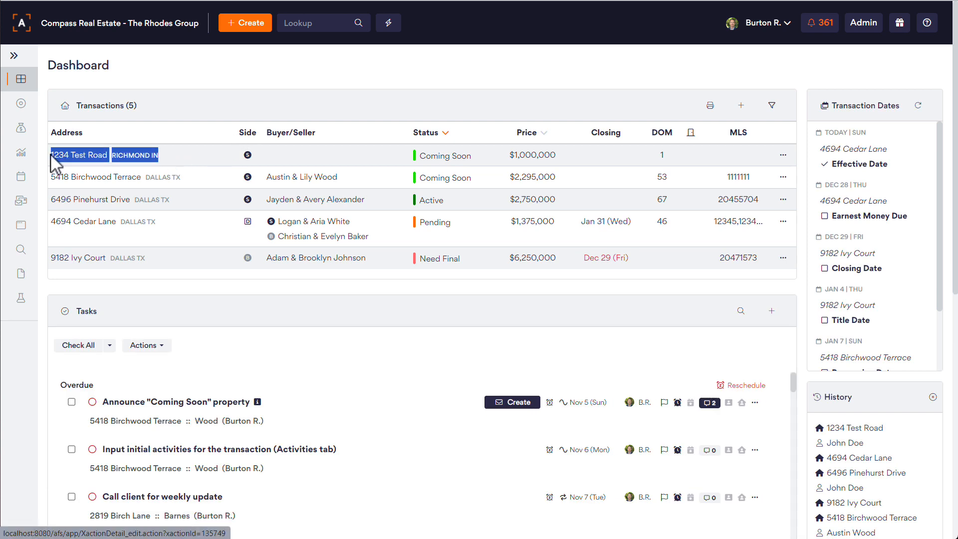
{"action": "left_click", "coordinate": [154, 130]}
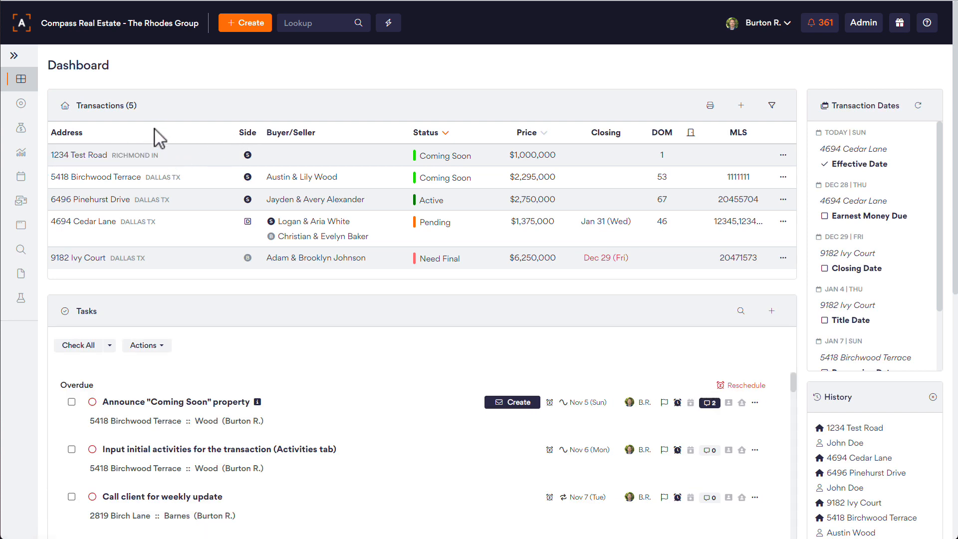
{"action": "left_click", "coordinate": [83, 156]}
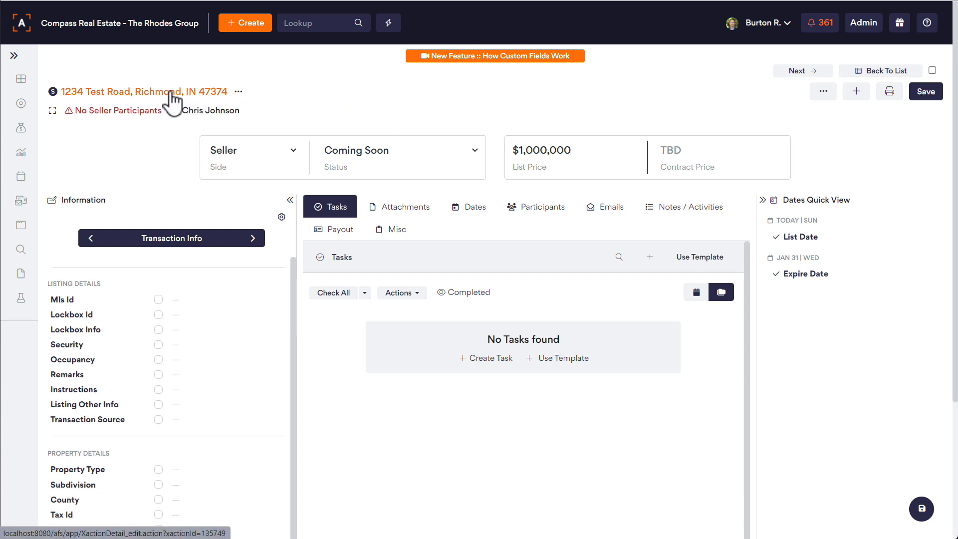
- View the transaction's editable address fields without changing them, and expand and collapse the contact details in the header
{"action": "left_click", "coordinate": [239, 93]}
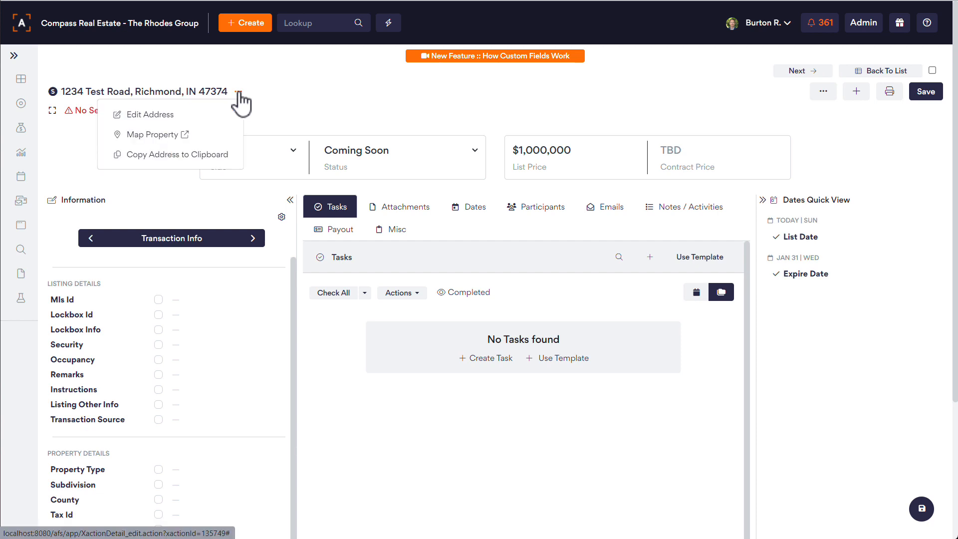
{"action": "left_click", "coordinate": [175, 113]}
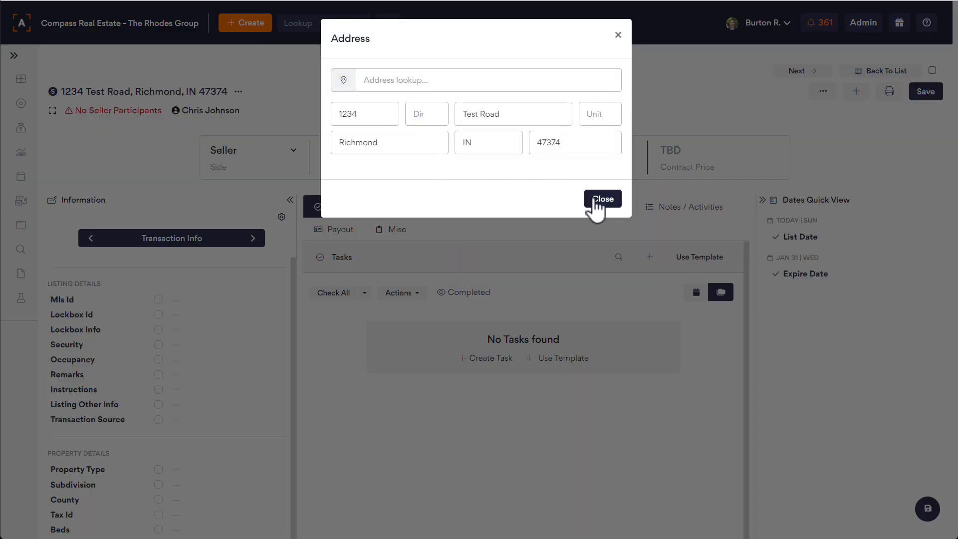
{"action": "left_click", "coordinate": [594, 200]}
{"action": "left_click", "coordinate": [54, 111]}
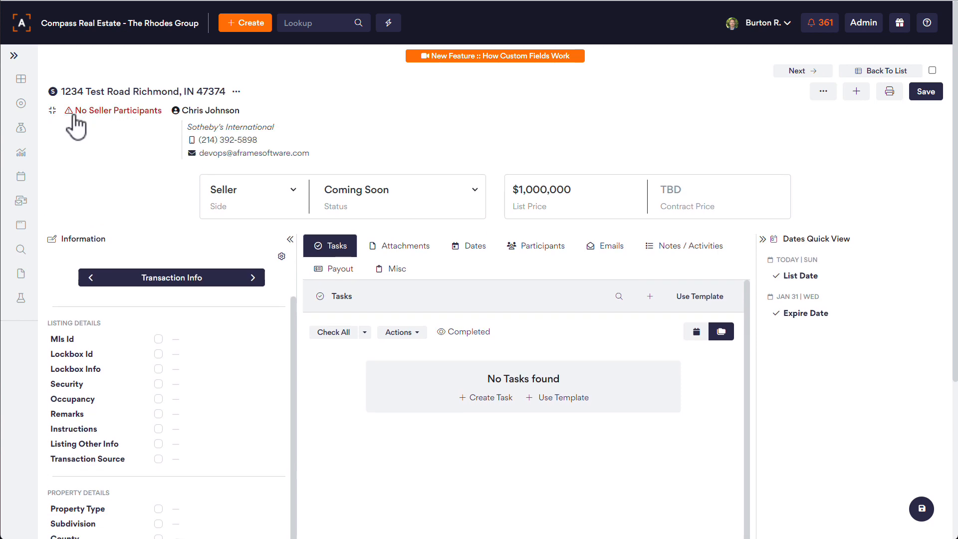
{"action": "left_click", "coordinate": [53, 110]}
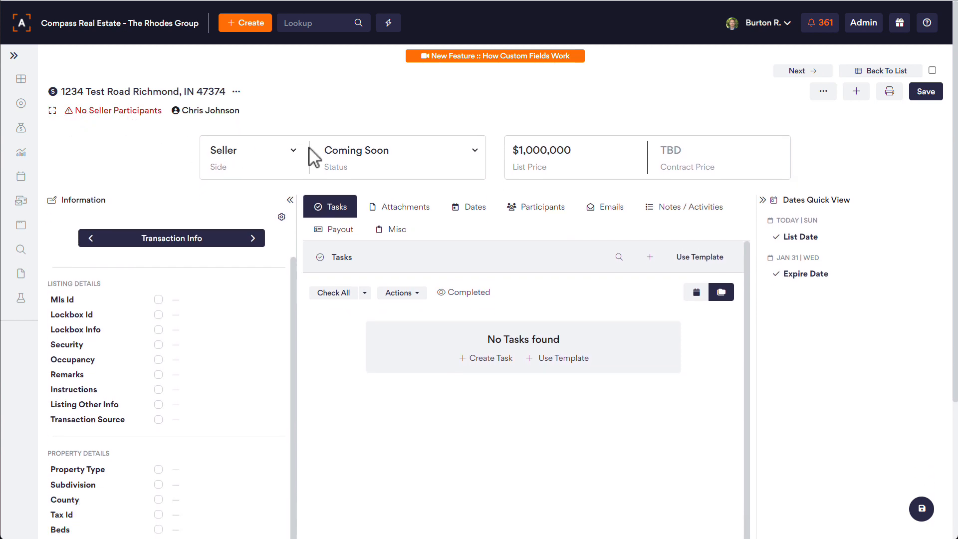
- Examine the side, status, list price and contract price fields and the dates in Dates Quick View
{"action": "left_click", "coordinate": [294, 150]}
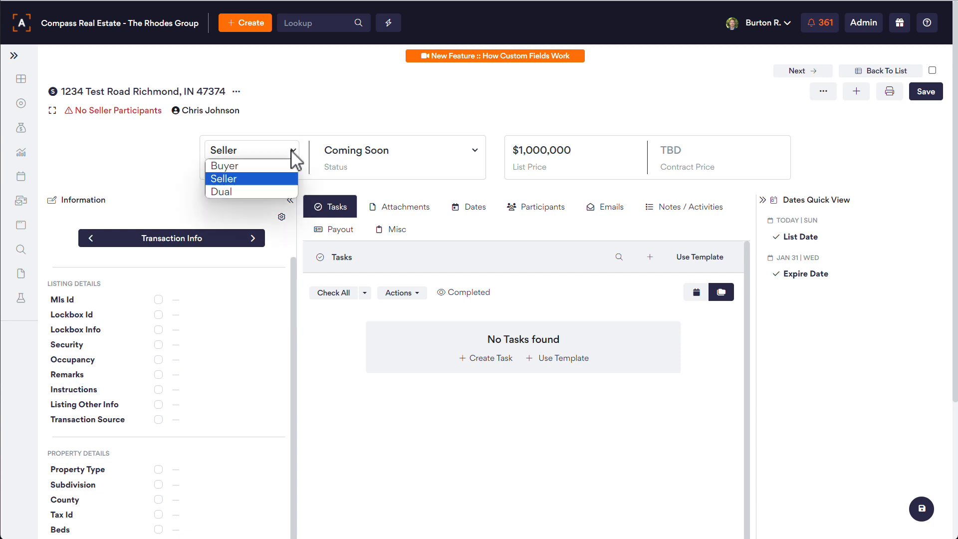
{"action": "left_click", "coordinate": [375, 159]}
{"action": "left_click", "coordinate": [374, 152]}
{"action": "left_click", "coordinate": [382, 152]}
{"action": "left_click", "coordinate": [551, 151]}
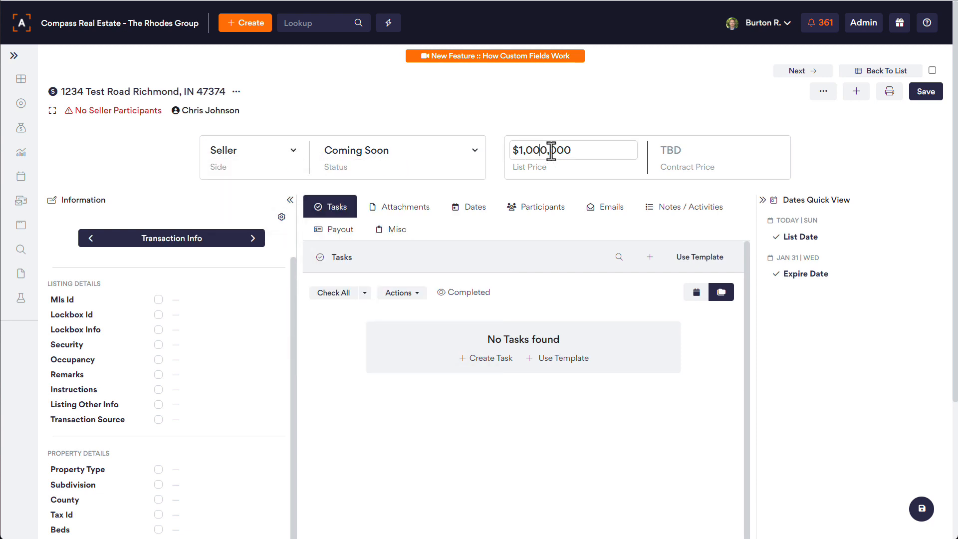
{"action": "left_click", "coordinate": [670, 150]}
{"action": "left_click", "coordinate": [618, 117]}
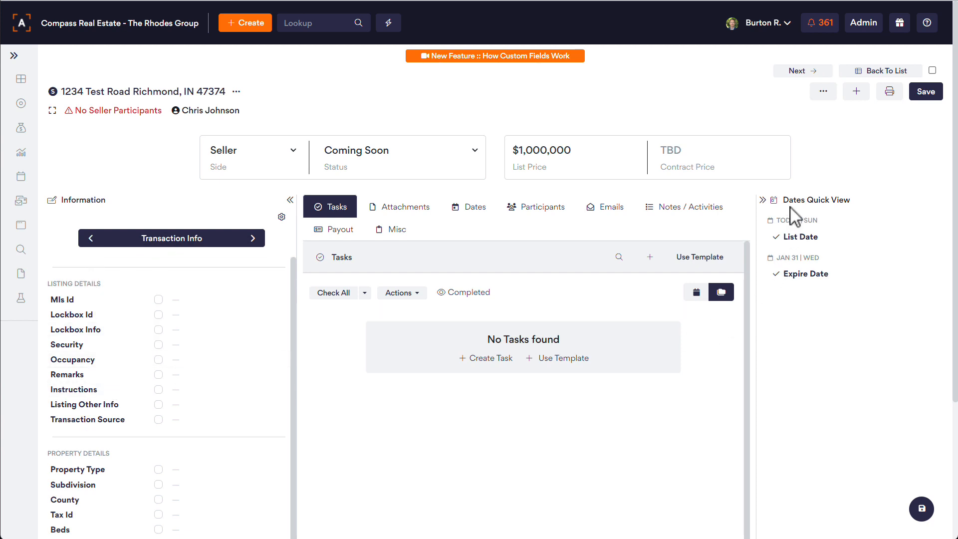
{"action": "left_click_drag", "start_coordinate": [780, 220], "coordinate": [822, 273]}
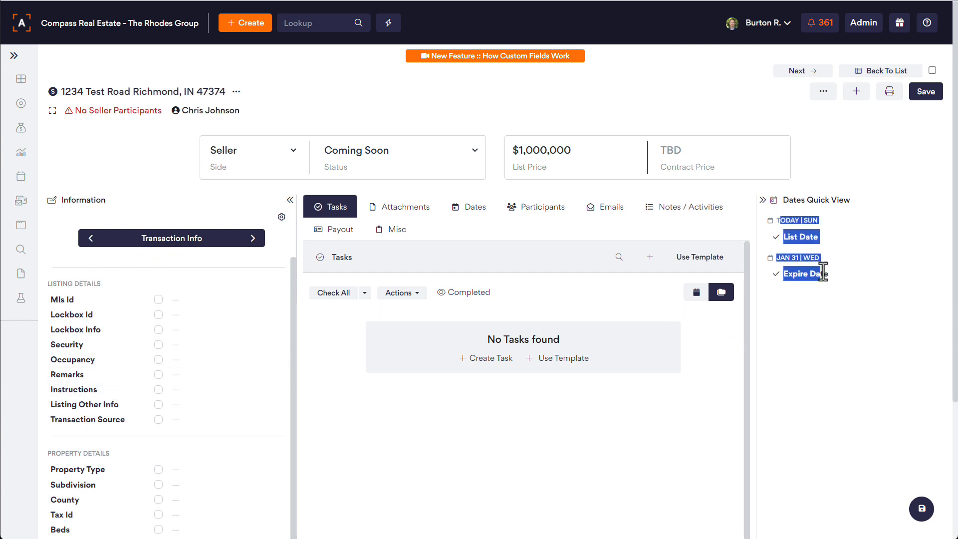
{"action": "left_click", "coordinate": [841, 314]}
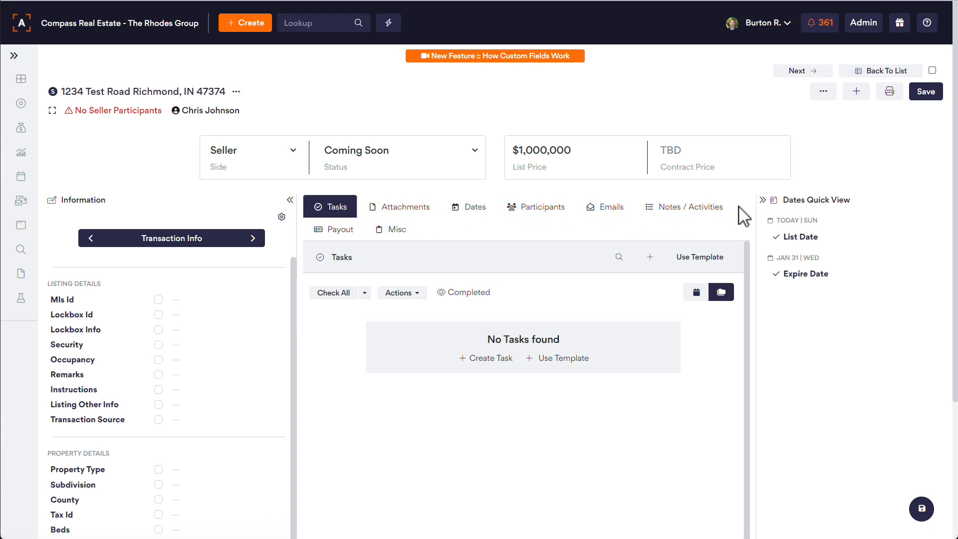
- Look through the listing details, property details and HOA fields of the Transaction Info section
{"action": "scroll", "coordinate": [187, 202], "scroll_direction": "down", "scroll_amount": 1}
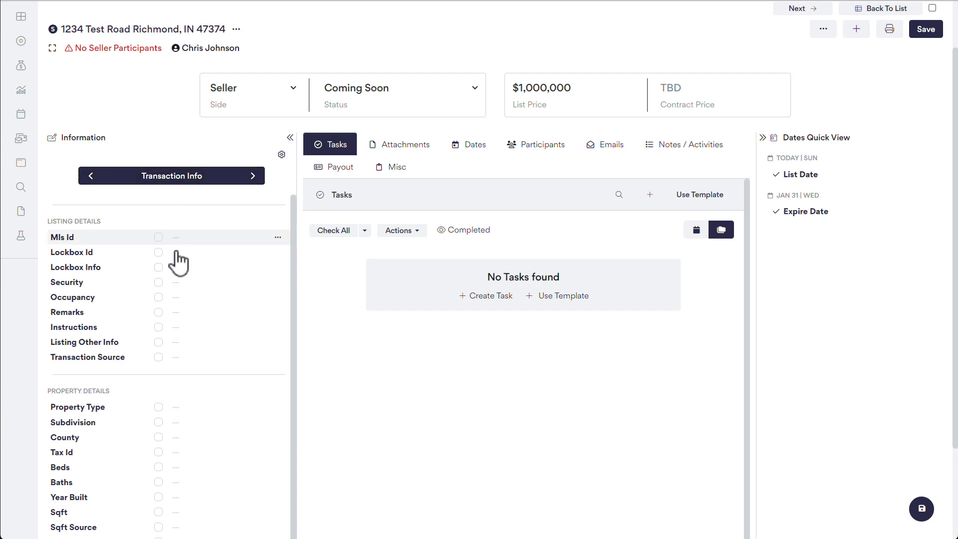
{"action": "scroll", "coordinate": [177, 277], "scroll_direction": "down", "scroll_amount": 1}
{"action": "scroll", "coordinate": [176, 399], "scroll_direction": "down", "scroll_amount": 2}
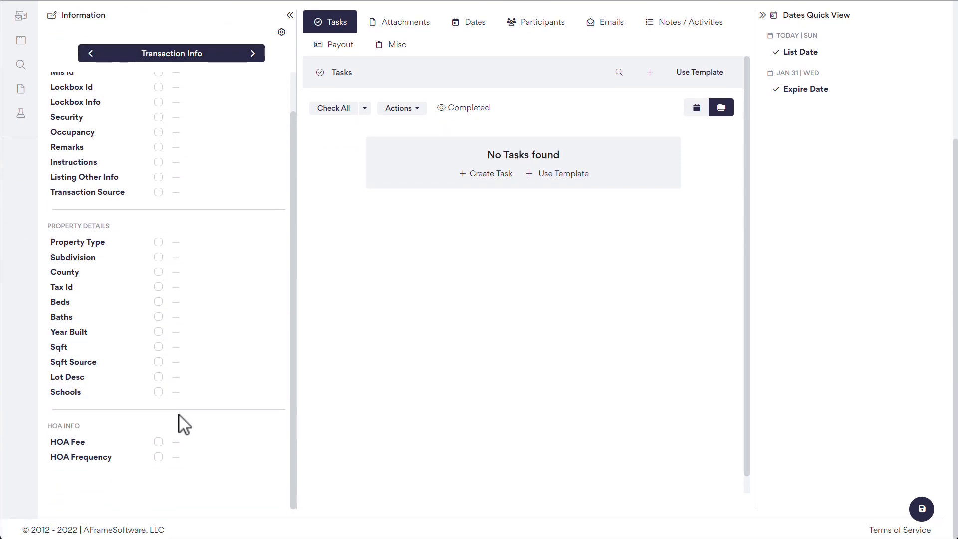
{"action": "scroll", "coordinate": [185, 389], "scroll_direction": "up", "scroll_amount": 1}
{"action": "scroll", "coordinate": [227, 292], "scroll_direction": "up", "scroll_amount": 2}
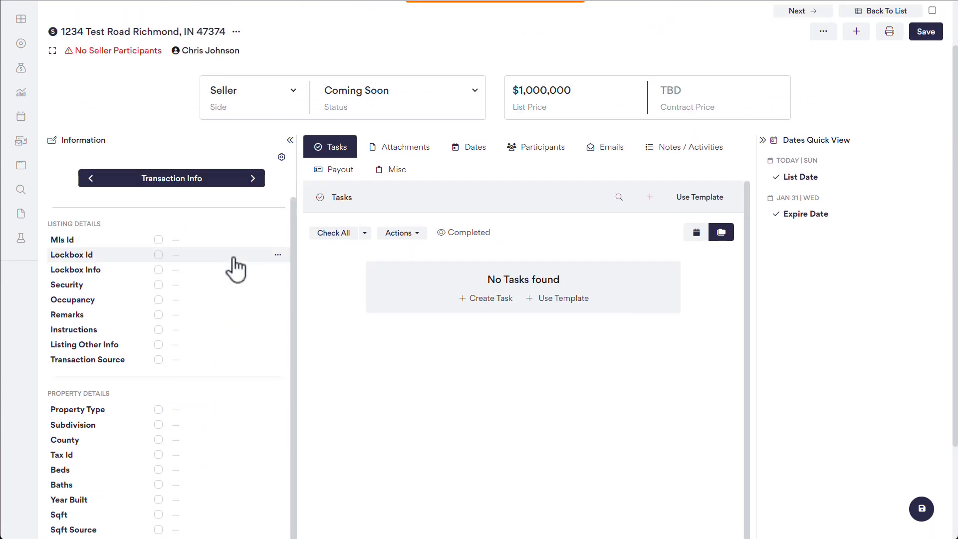
- View the choices of information sections and highlight the Listing Details and Property Details headings
{"action": "left_click", "coordinate": [186, 181]}
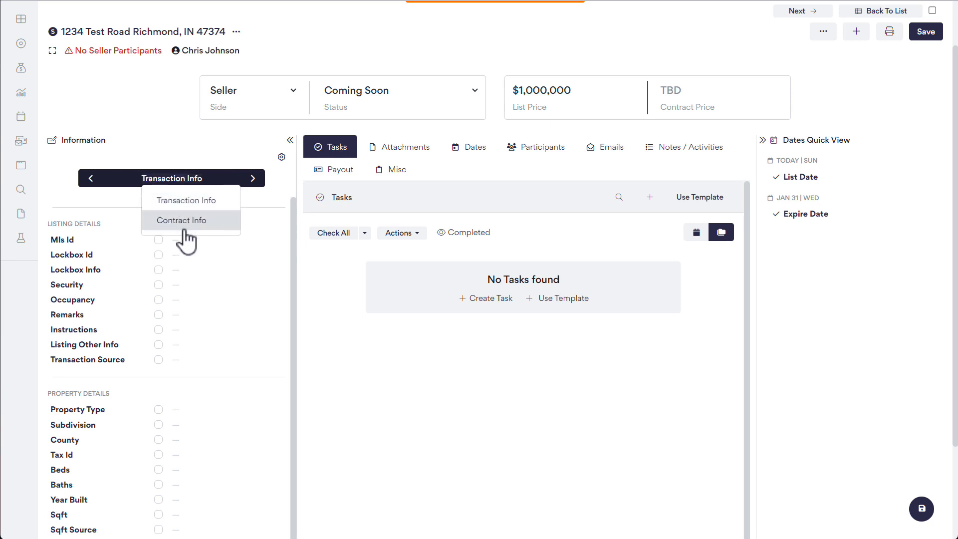
{"action": "left_click", "coordinate": [119, 202]}
{"action": "left_click_drag", "start_coordinate": [48, 223], "coordinate": [112, 226]}
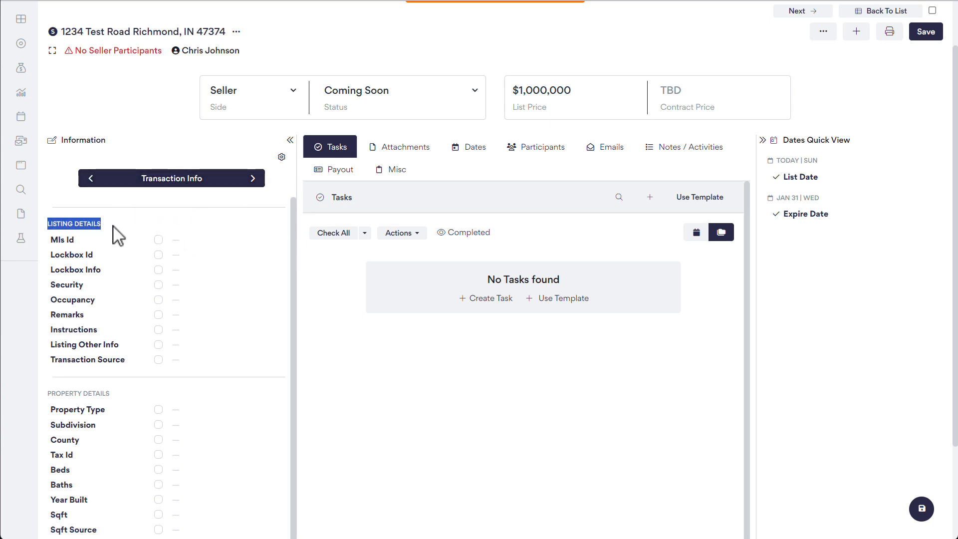
{"action": "left_click_drag", "start_coordinate": [50, 391], "coordinate": [126, 396]}
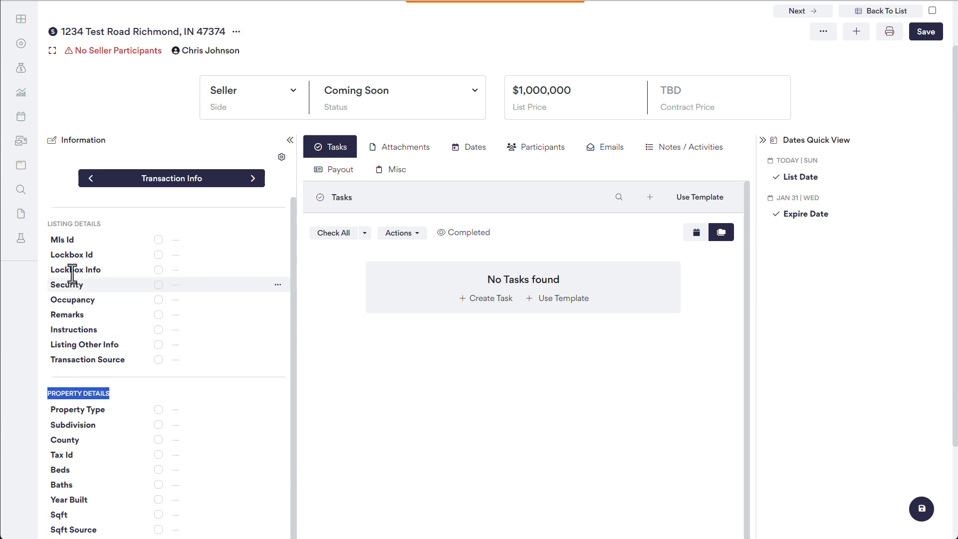
{"action": "left_click", "coordinate": [61, 244]}
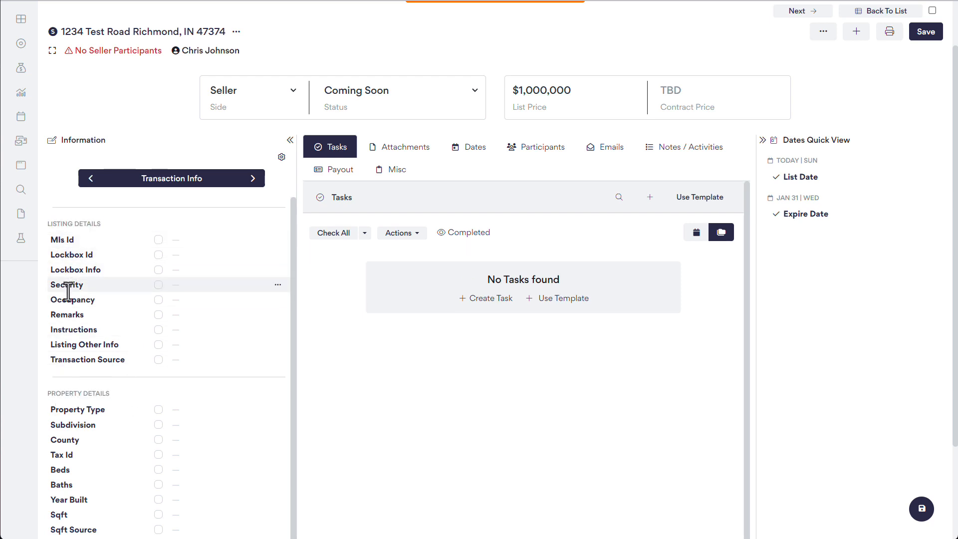
- Set the listing's Mls Id to 12456 and its Occupancy to Occupied - Owner
{"action": "left_click", "coordinate": [184, 238]}
{"action": "type", "text": "12456"}
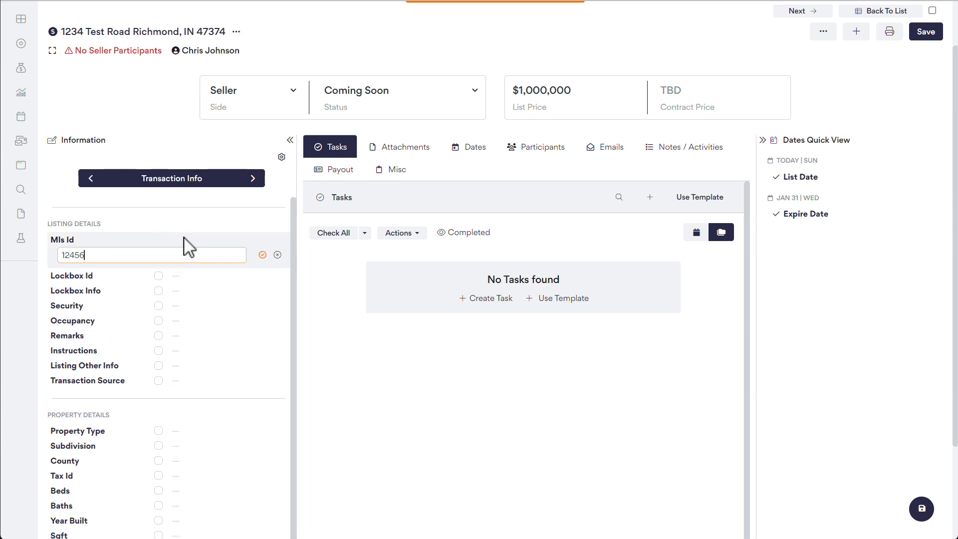
{"action": "key", "text": "Return"}
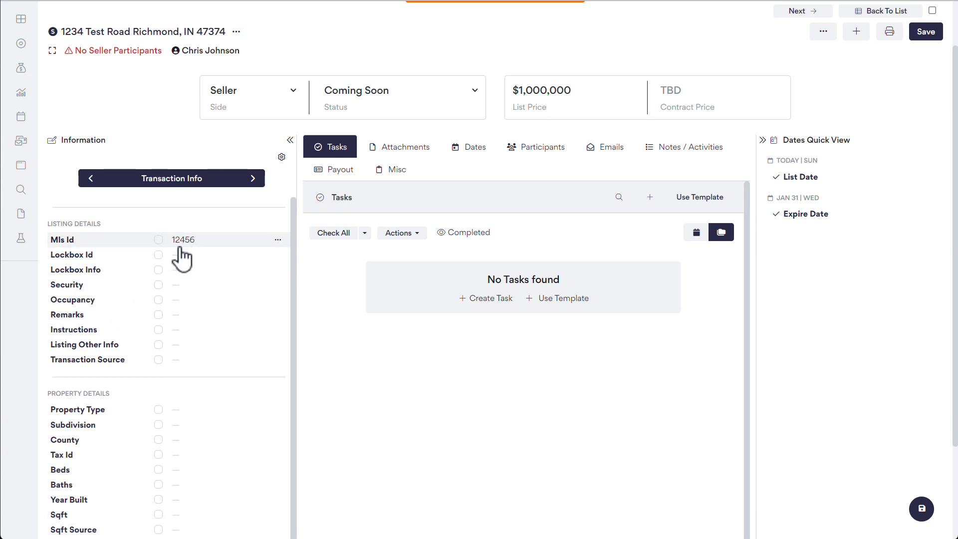
{"action": "left_click", "coordinate": [181, 299]}
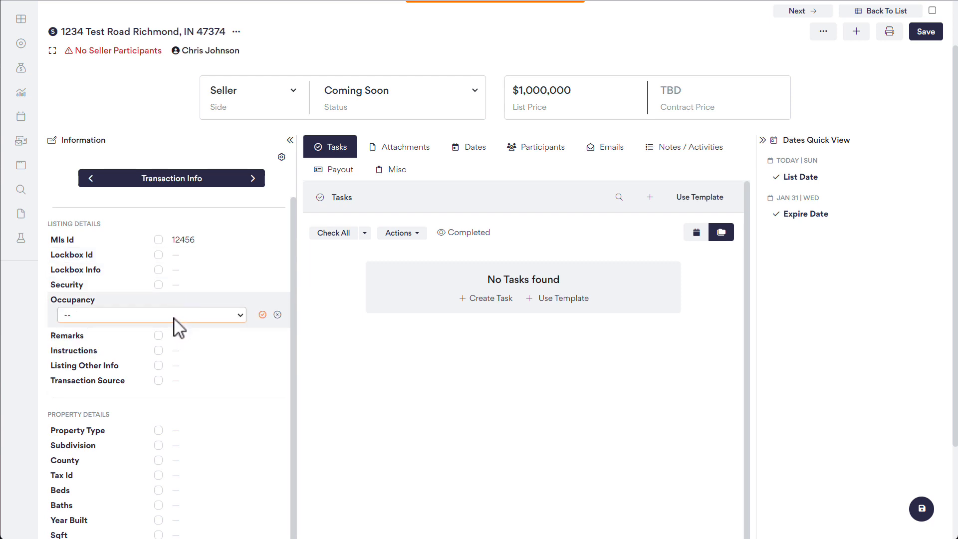
{"action": "left_click", "coordinate": [174, 318]}
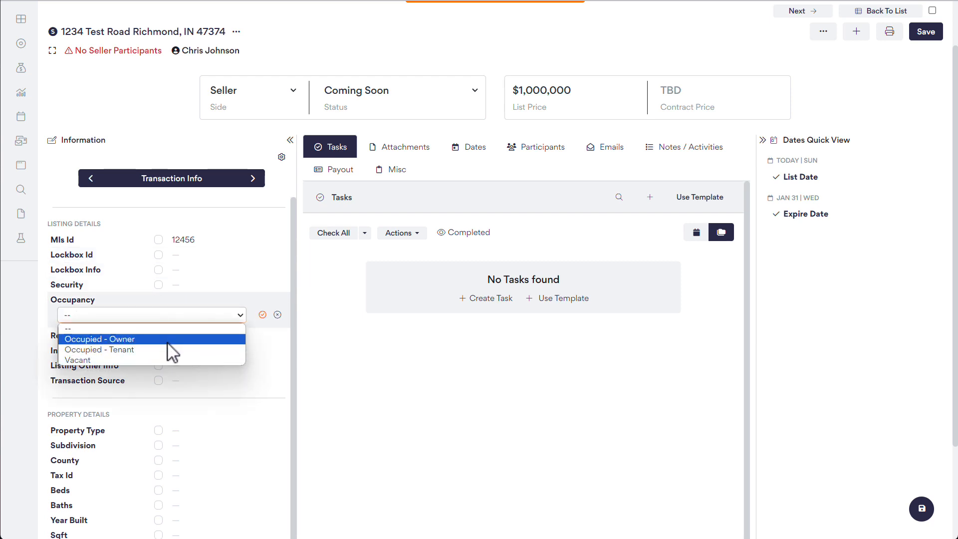
{"action": "left_click", "coordinate": [166, 342]}
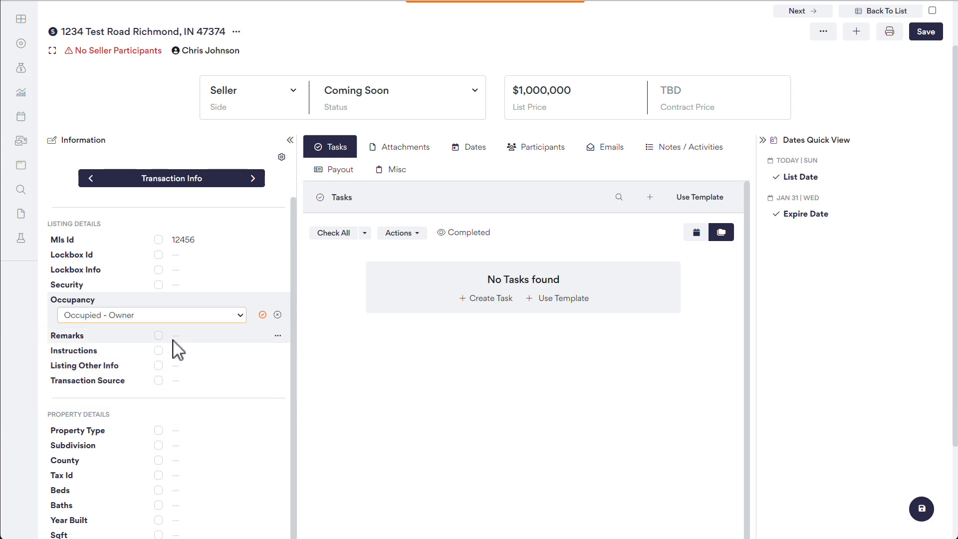
{"action": "left_click", "coordinate": [263, 314]}
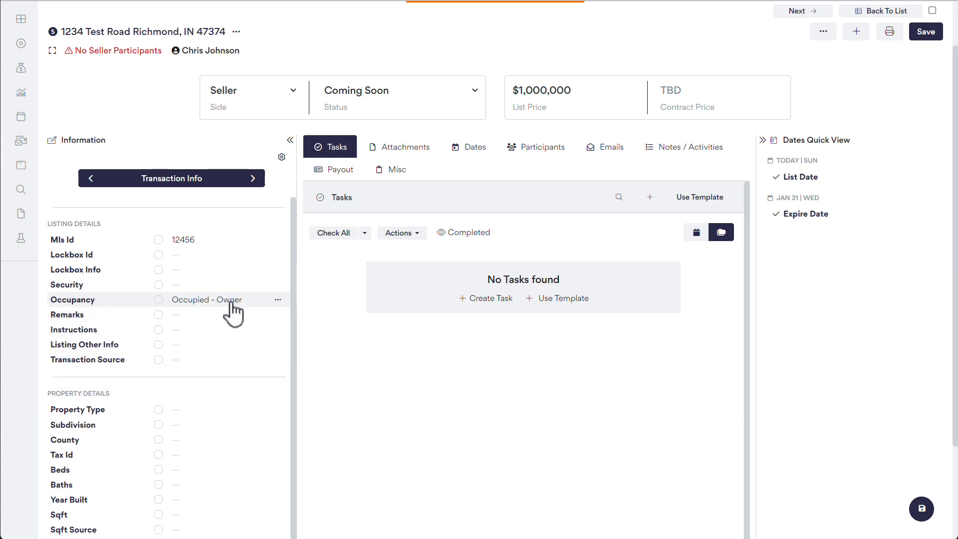
- Fill the listing's Remarks with the sample text "asdf asd asd fas df asdf sdf sdf asd f", one word per line
{"action": "left_click", "coordinate": [194, 315]}
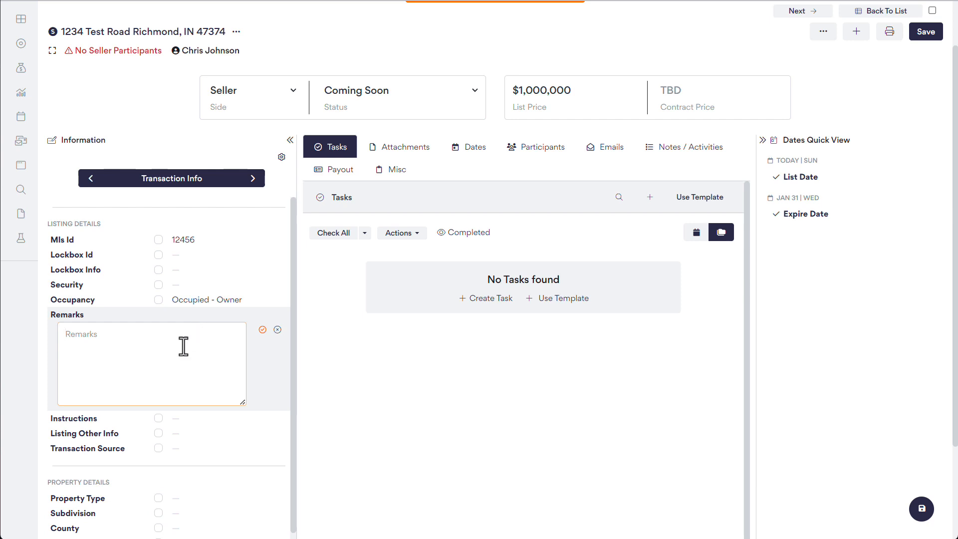
{"action": "type", "text": "asdf asd asd fas df asdf sdf sdf asd f"}
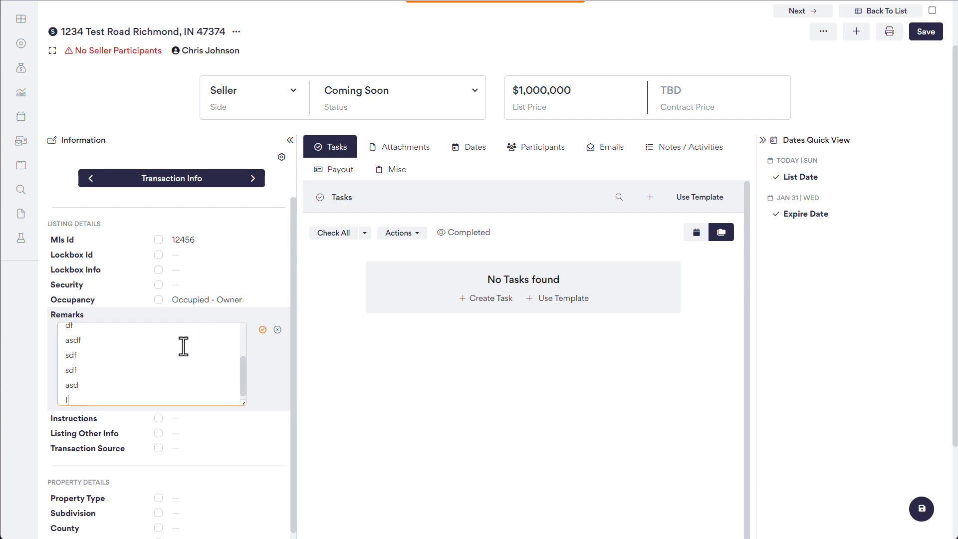
{"action": "key", "text": "Tab"}
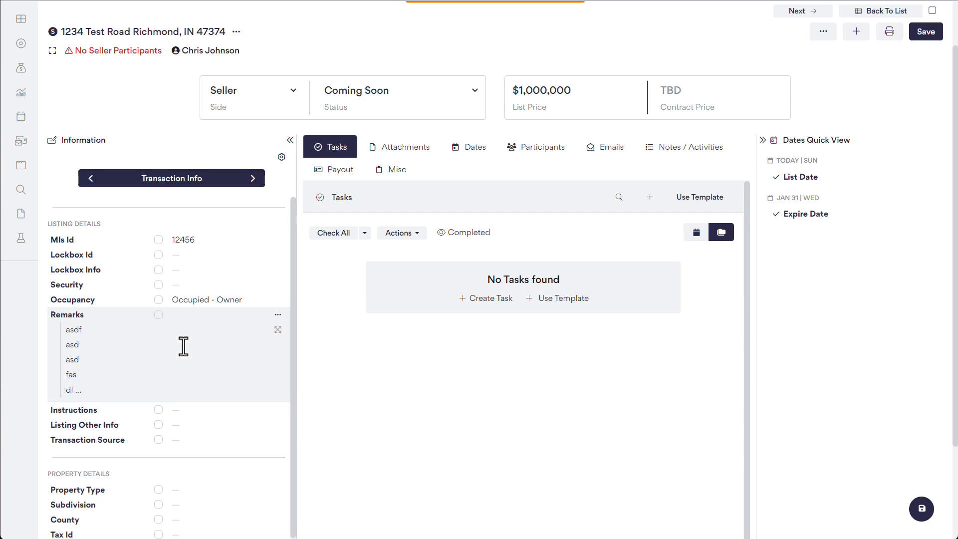
- Mark the Occupancy field with the red flag and copy its value to the clipboard
{"action": "left_click", "coordinate": [159, 300]}
{"action": "left_click", "coordinate": [161, 320]}
{"action": "left_click", "coordinate": [278, 299]}
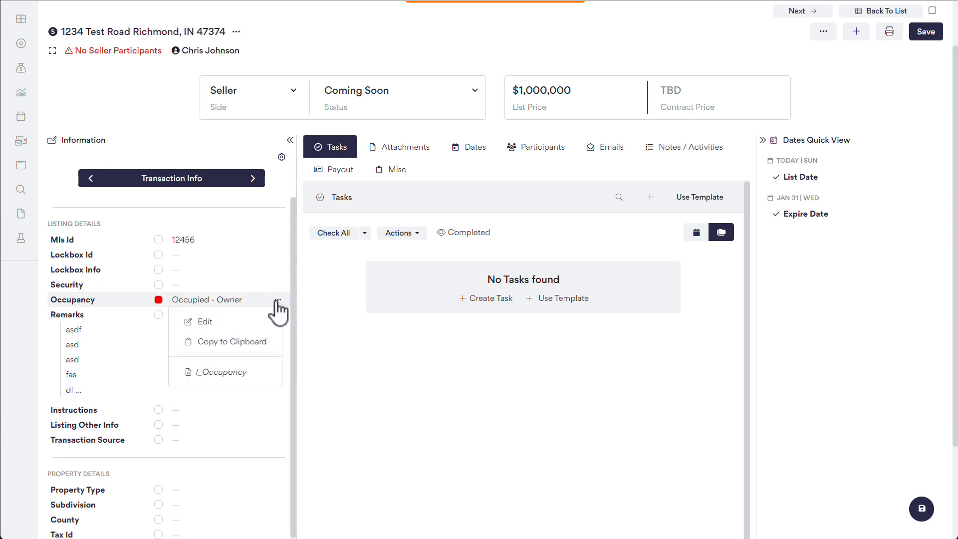
{"action": "left_click", "coordinate": [263, 338]}
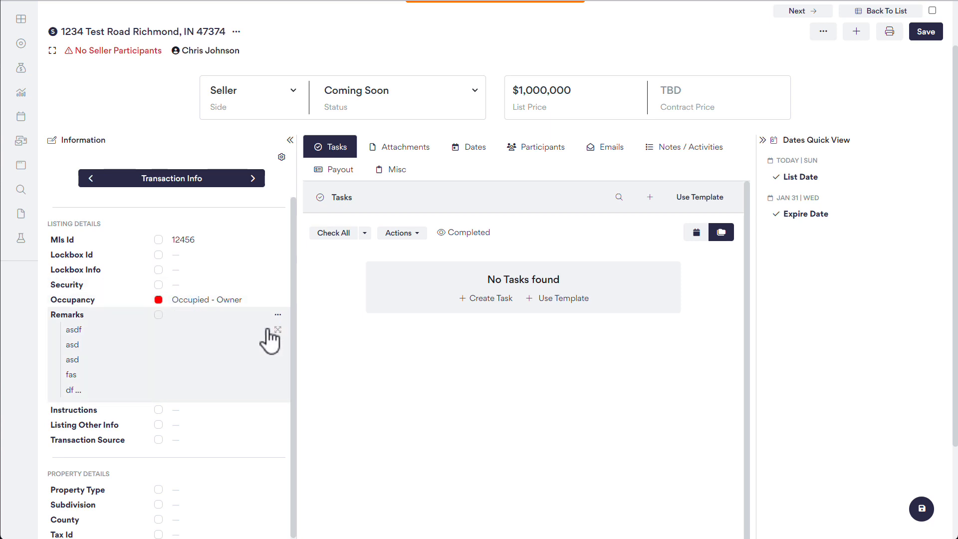
- Collapse the transaction's Information area and the Dates Quick View to widen the task area
{"action": "left_click", "coordinate": [278, 299]}
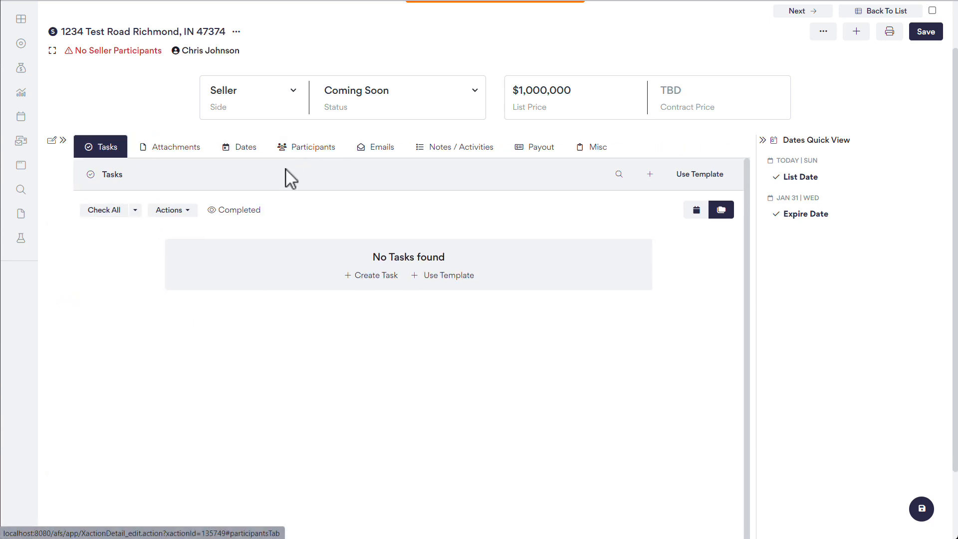
{"action": "left_click", "coordinate": [763, 140]}
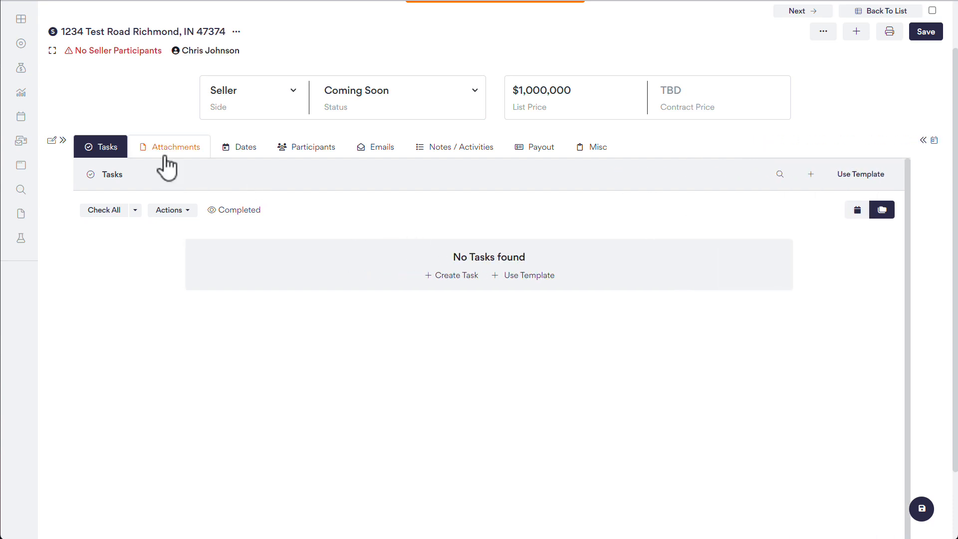
{"action": "scroll", "coordinate": [225, 208], "scroll_direction": "up", "scroll_amount": 1}
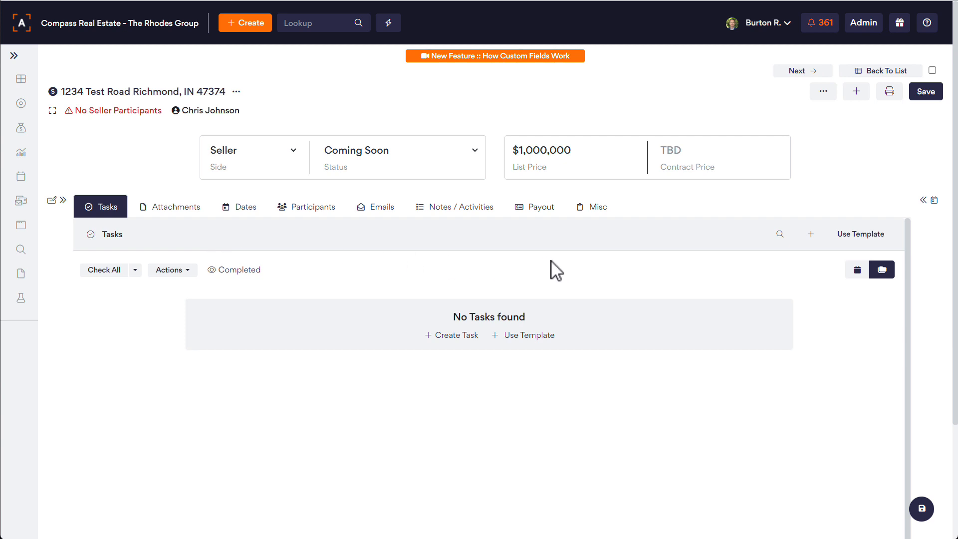
- Open a new task form for the transaction, examine its additional options and close it without saving
{"action": "left_click", "coordinate": [812, 235]}
{"action": "left_click", "coordinate": [777, 275]}
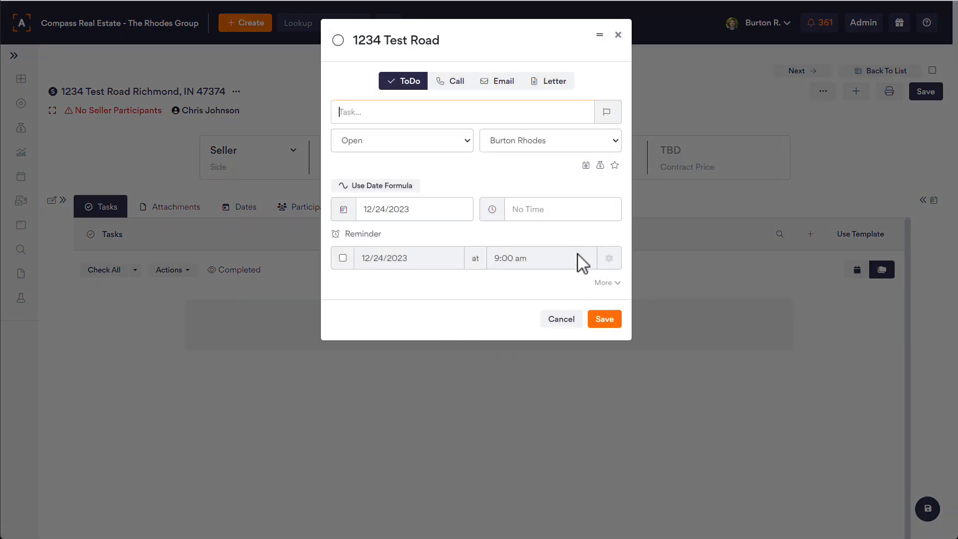
{"action": "left_click", "coordinate": [602, 283]}
{"action": "scroll", "coordinate": [534, 324], "scroll_direction": "down", "scroll_amount": 3}
{"action": "scroll", "coordinate": [535, 324], "scroll_direction": "up", "scroll_amount": 3}
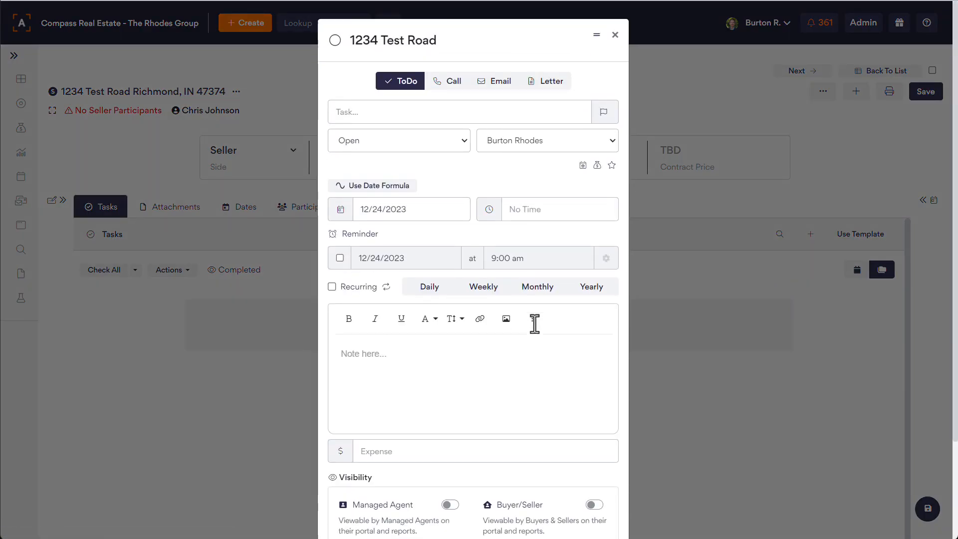
{"action": "left_click", "coordinate": [615, 35]}
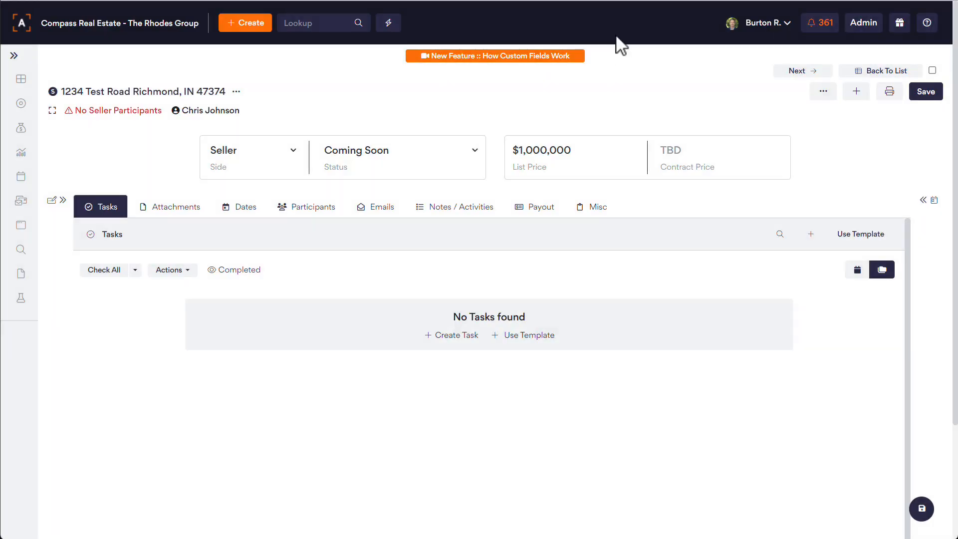
- Open the task template chooser and expand the Agent Version and TC Version folders
{"action": "left_click", "coordinate": [862, 235]}
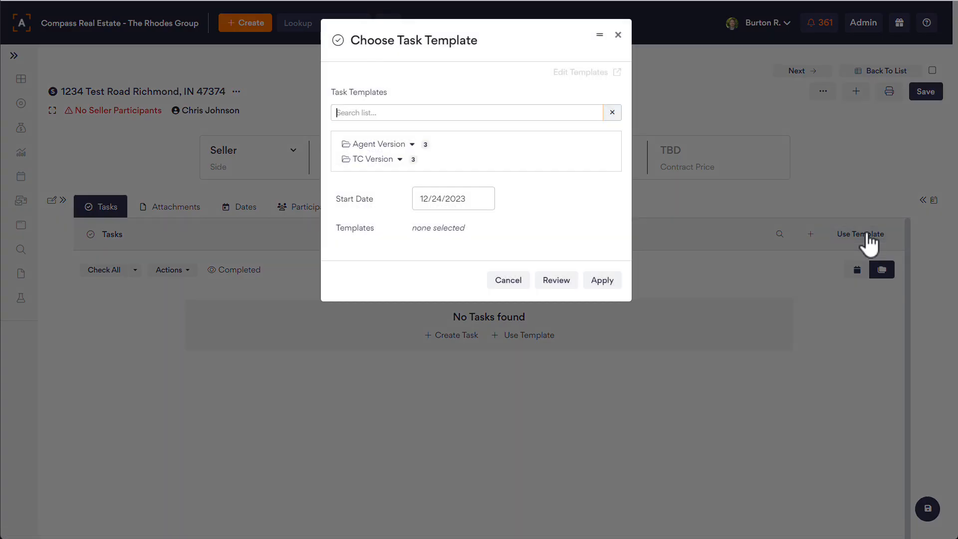
{"action": "left_click", "coordinate": [384, 160]}
{"action": "left_click", "coordinate": [384, 144]}
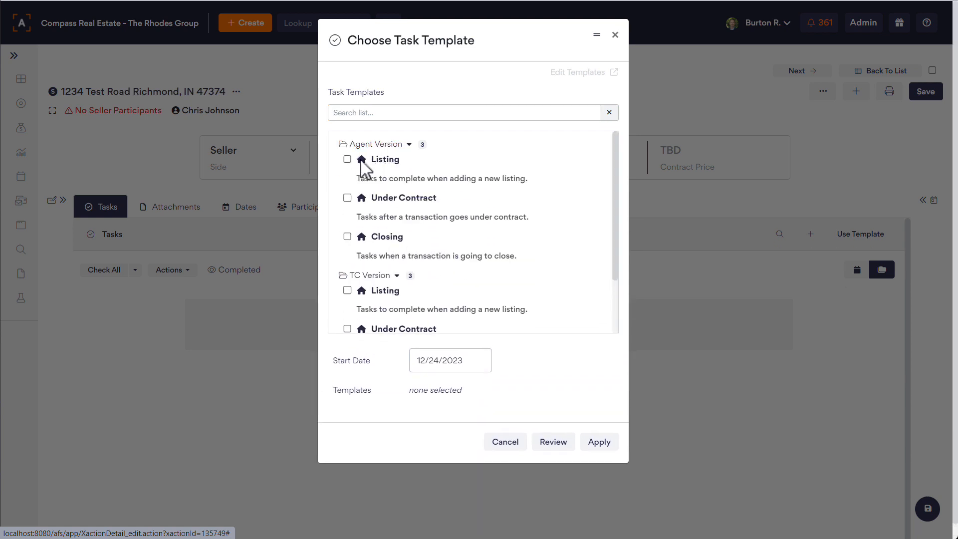
{"action": "left_click", "coordinate": [347, 159]}
{"action": "left_click", "coordinate": [348, 197]}
{"action": "left_click", "coordinate": [347, 159]}
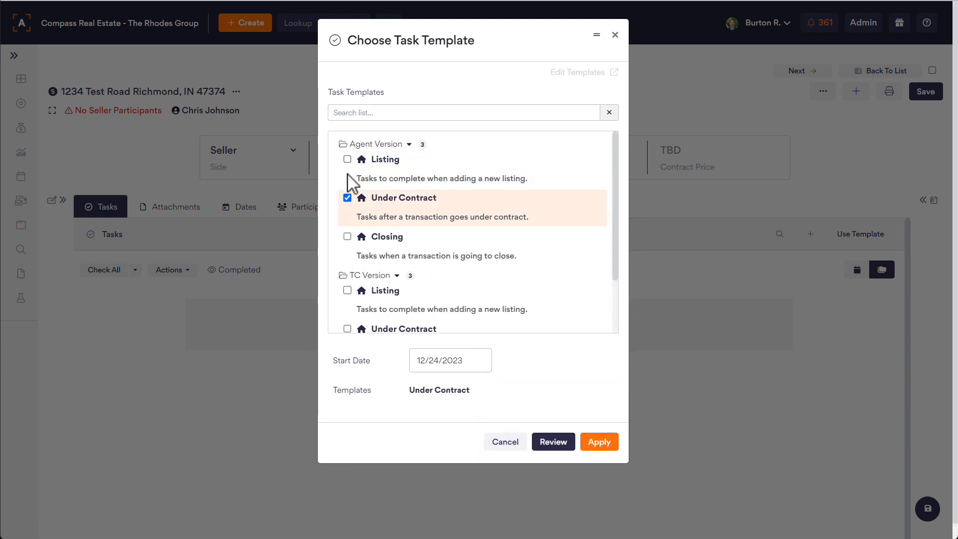
{"action": "left_click", "coordinate": [347, 197]}
- Select the TC Version's Listing template, and try adding its Under Contract and Closing templates before deselecting those two
{"action": "scroll", "coordinate": [406, 214], "scroll_direction": "down", "scroll_amount": 3}
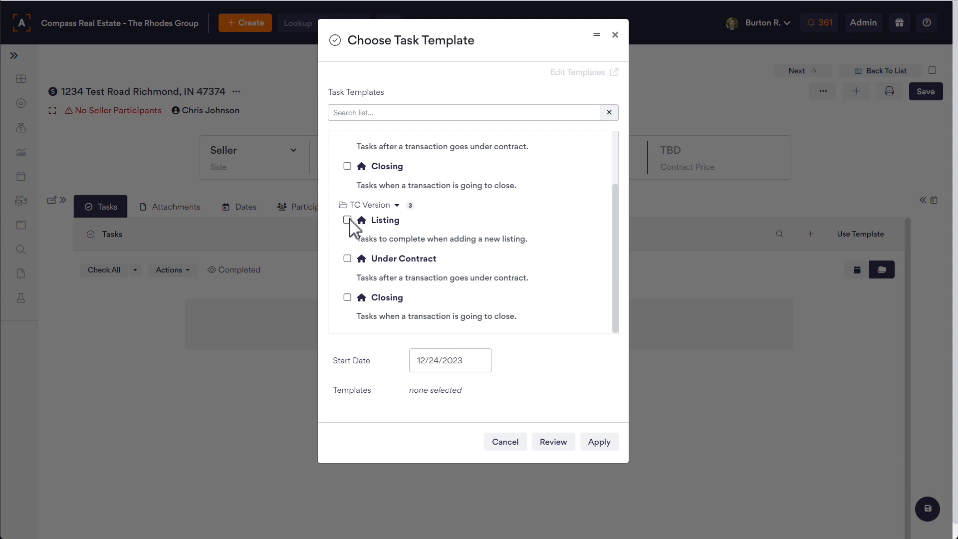
{"action": "left_click", "coordinate": [348, 220]}
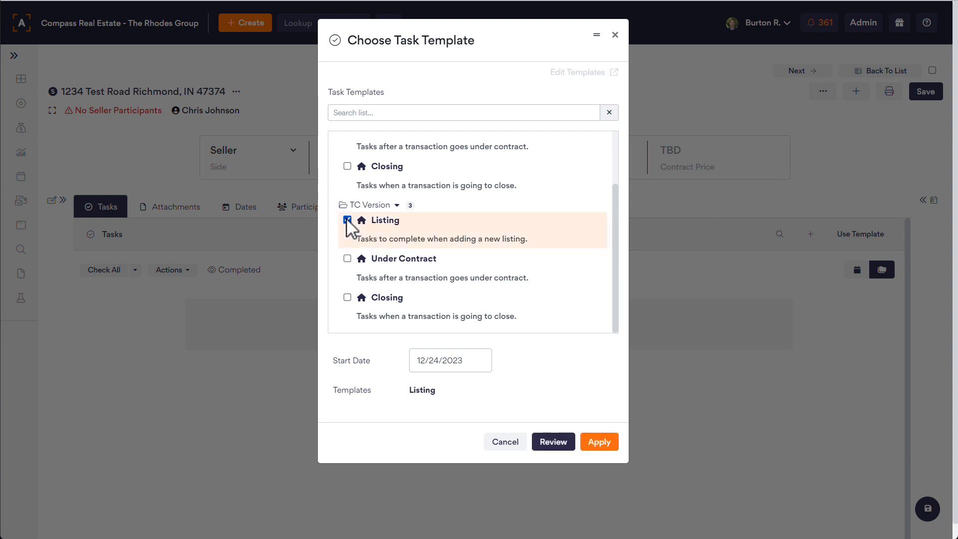
{"action": "left_click", "coordinate": [347, 258]}
{"action": "left_click", "coordinate": [347, 298]}
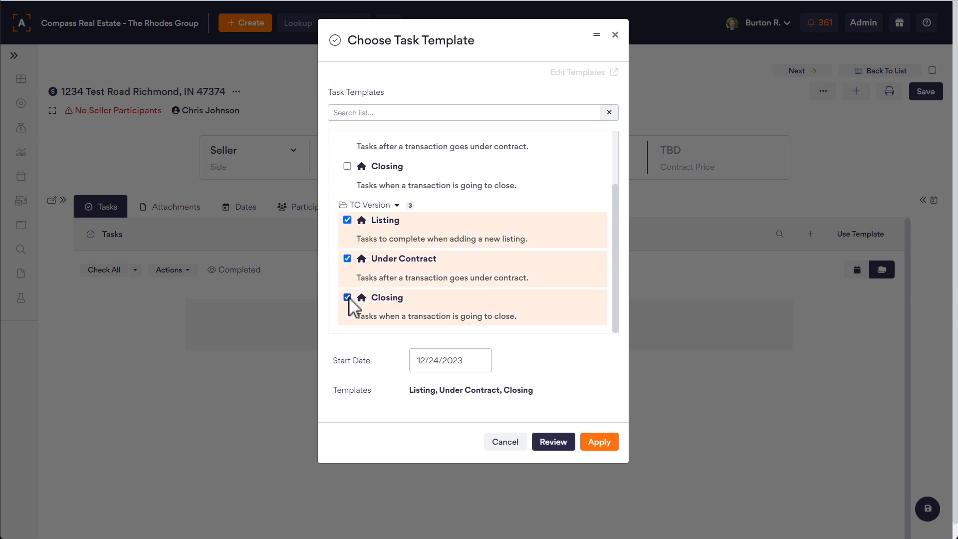
{"action": "left_click", "coordinate": [347, 297]}
{"action": "left_click", "coordinate": [348, 258]}
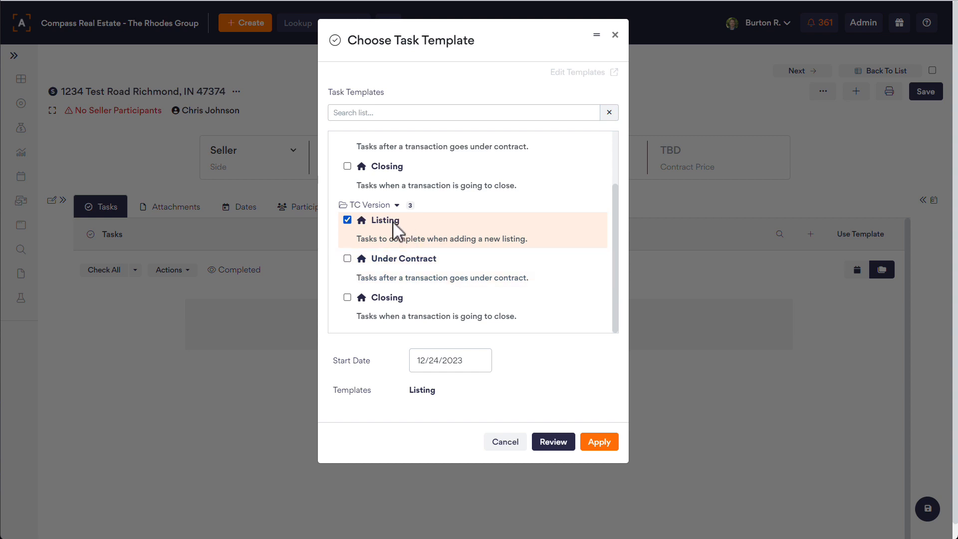
- Review the template list and apply the selected Listing task template to the transaction
{"action": "scroll", "coordinate": [430, 234], "scroll_direction": "up", "scroll_amount": 3}
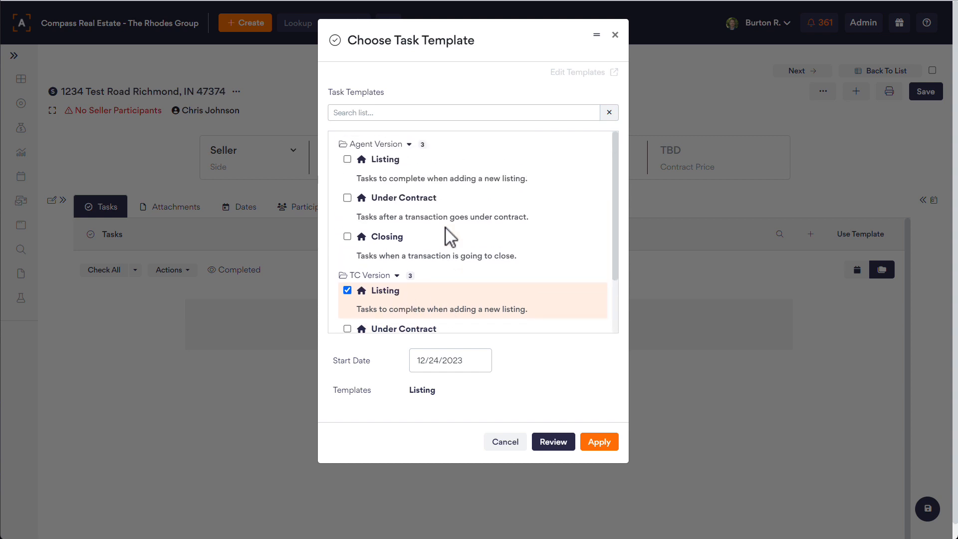
{"action": "scroll", "coordinate": [445, 226], "scroll_direction": "down", "scroll_amount": 3}
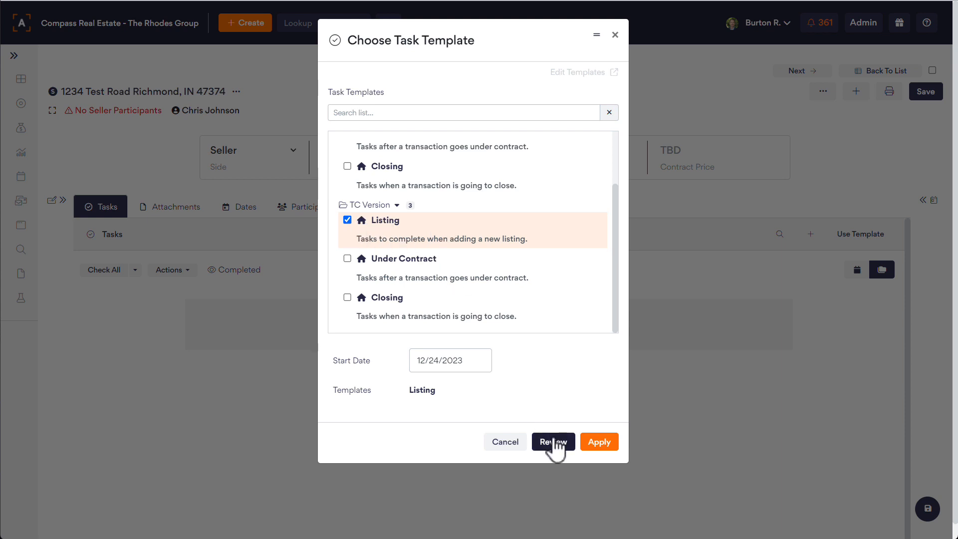
{"action": "left_click", "coordinate": [595, 446]}
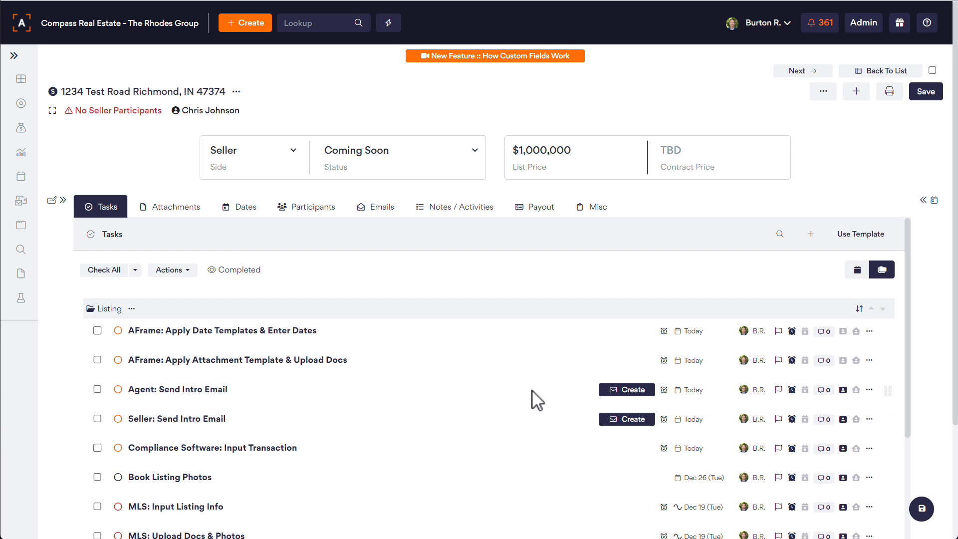
- Look through the Listing tasks added to the transaction
{"action": "scroll", "coordinate": [532, 390], "scroll_direction": "down", "scroll_amount": 1}
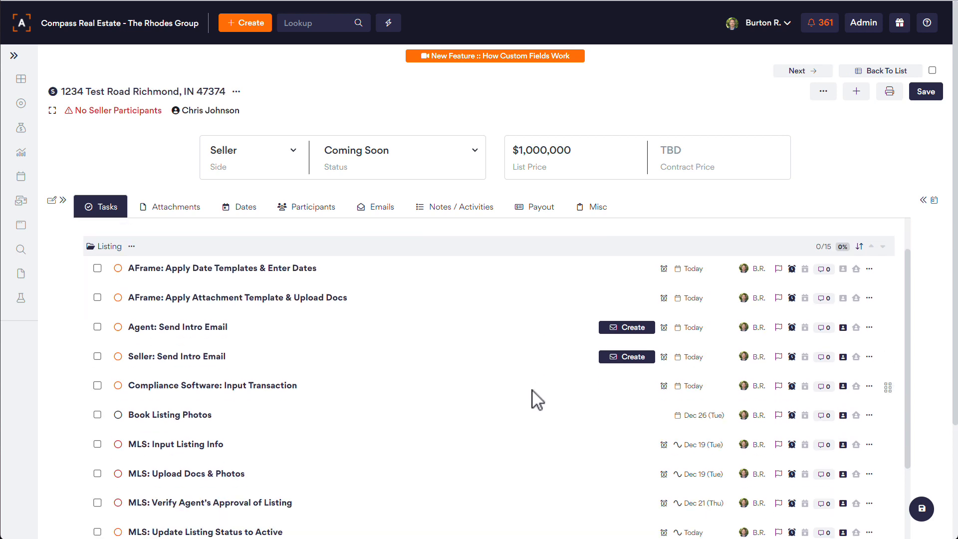
{"action": "scroll", "coordinate": [531, 390], "scroll_direction": "up", "scroll_amount": 1}
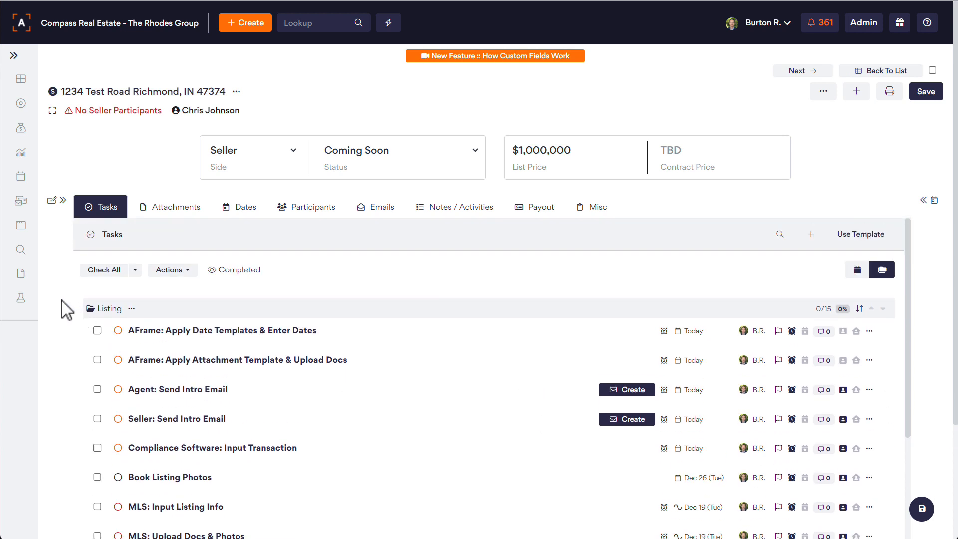
{"action": "scroll", "coordinate": [56, 301], "scroll_direction": "down", "scroll_amount": 3}
{"action": "scroll", "coordinate": [57, 300], "scroll_direction": "up", "scroll_amount": 3}
- Check the assignee choices and due date settings of the Apply Date Templates & Enter Dates task, leaving both as they are
{"action": "left_click", "coordinate": [758, 332]}
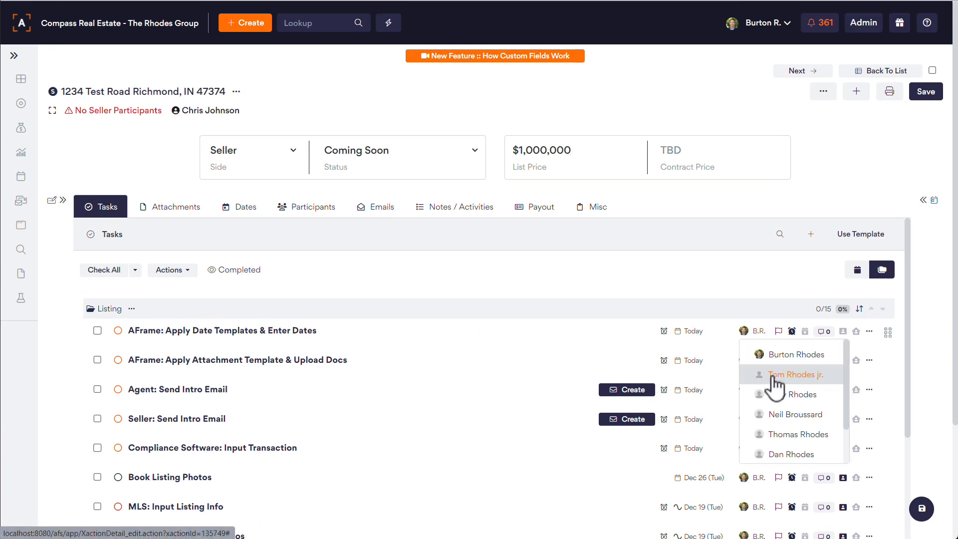
{"action": "left_click", "coordinate": [688, 331]}
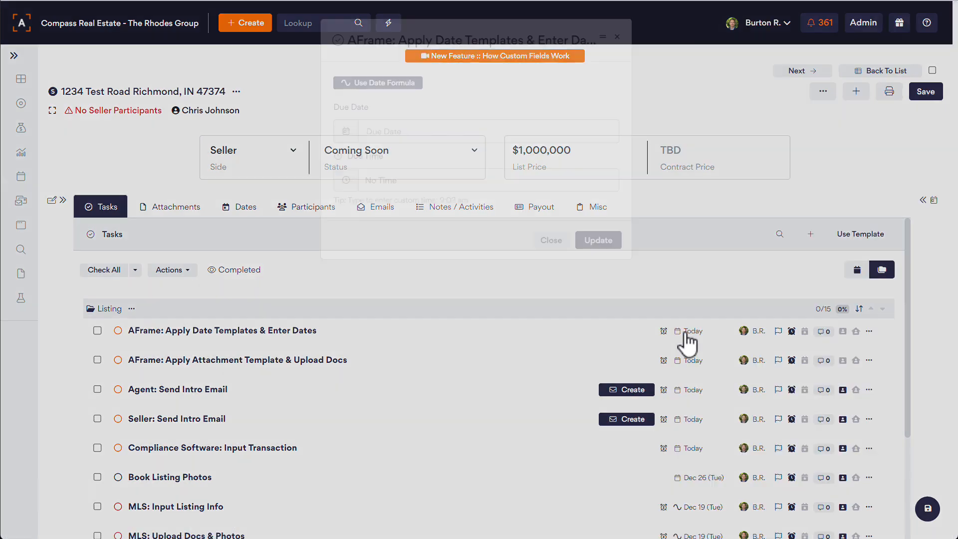
{"action": "left_click", "coordinate": [549, 241]}
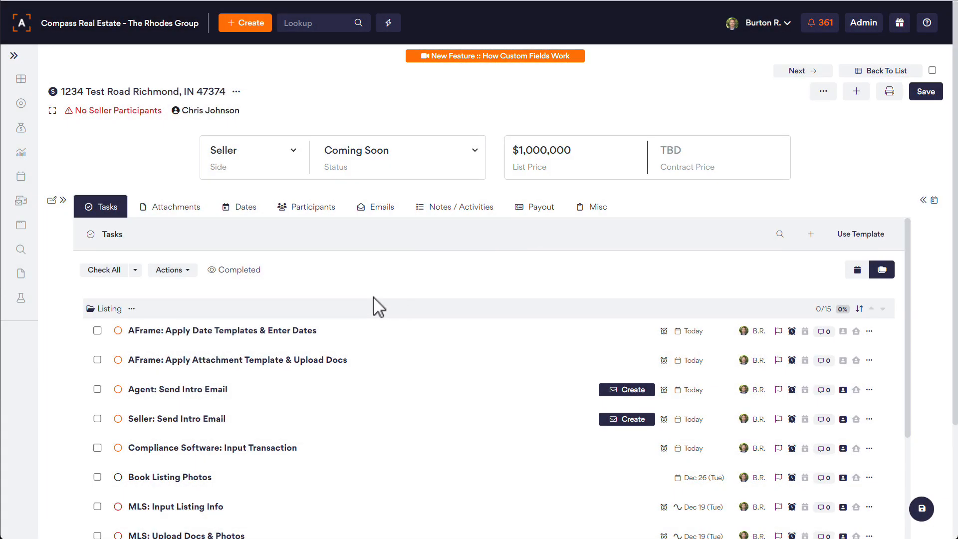
- Collapse and re-expand the Listing folder, look through the tasks grouped by due date, and return to the folder view
{"action": "left_click", "coordinate": [113, 309]}
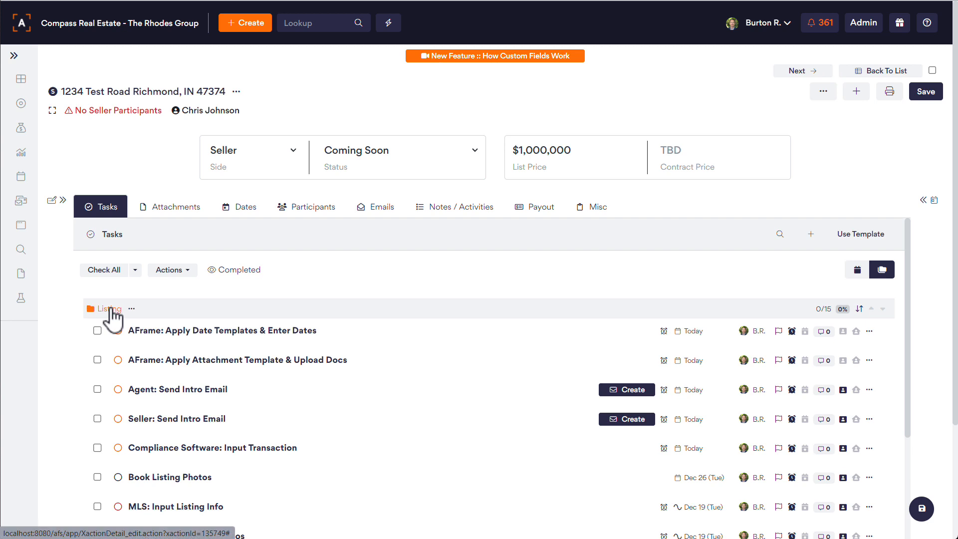
{"action": "left_click", "coordinate": [113, 308]}
{"action": "left_click", "coordinate": [857, 270]}
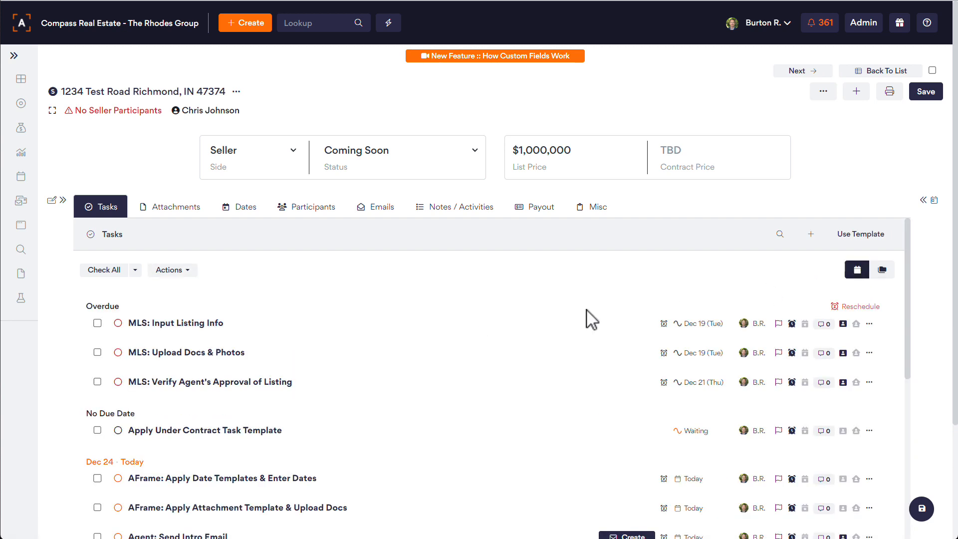
{"action": "scroll", "coordinate": [458, 382], "scroll_direction": "down", "scroll_amount": 8}
{"action": "scroll", "coordinate": [457, 380], "scroll_direction": "up", "scroll_amount": 8}
{"action": "left_click", "coordinate": [882, 270]}
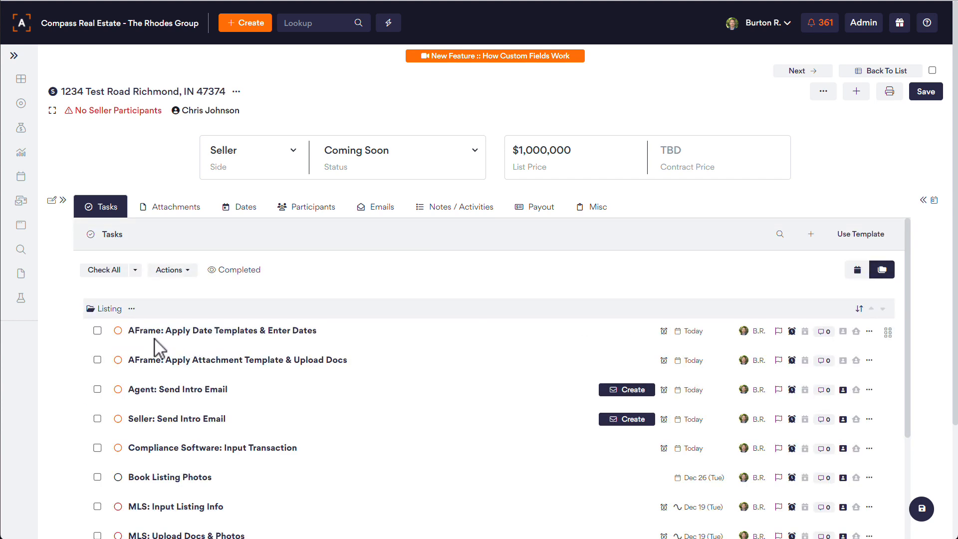
- Complete the Apply Date Templates & Enter Dates task, and flag and share the Apply Attachment Template & Upload Docs task
{"action": "left_click", "coordinate": [118, 330]}
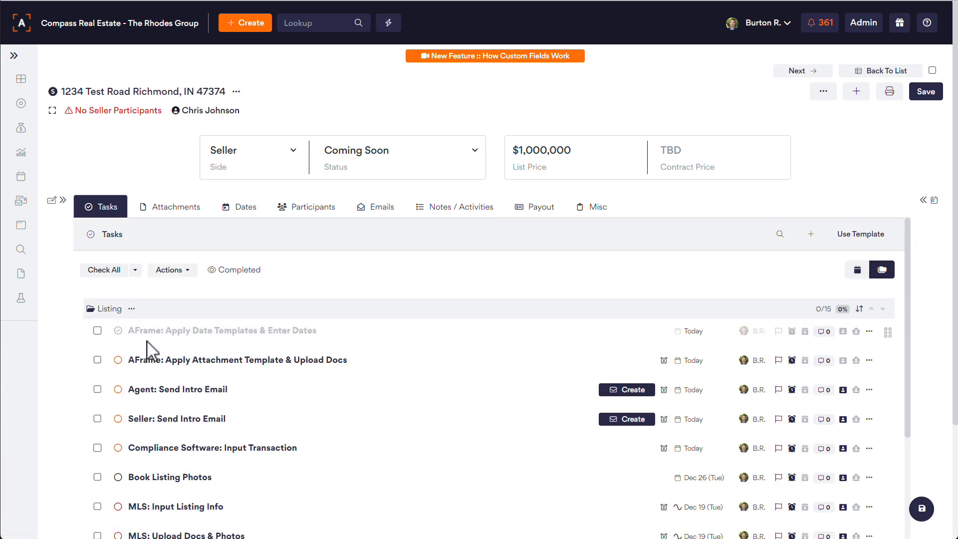
{"action": "left_click", "coordinate": [778, 360]}
{"action": "left_click", "coordinate": [791, 360]}
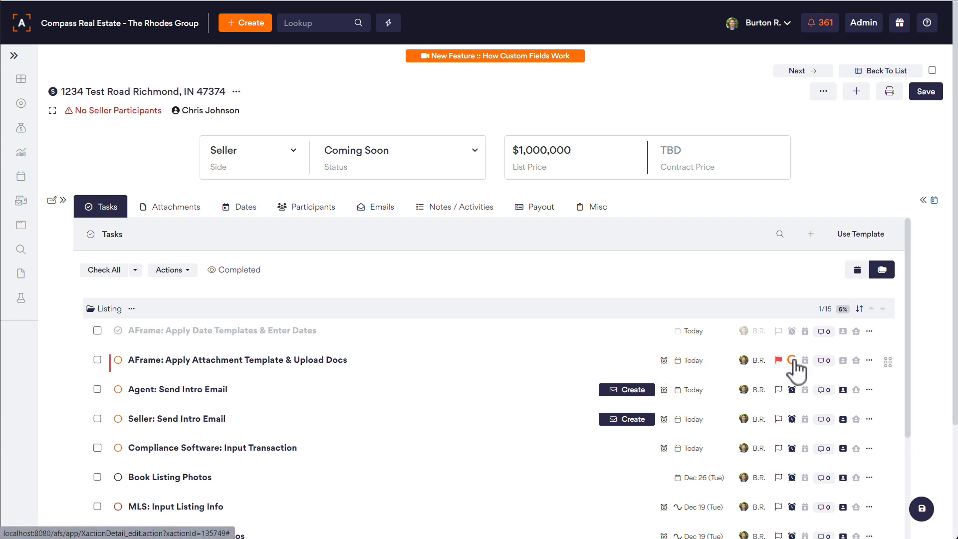
{"action": "left_click", "coordinate": [856, 360]}
- Add a note reading "Note" to the Apply Attachment Template & Upload Docs task
{"action": "left_click", "coordinate": [825, 360]}
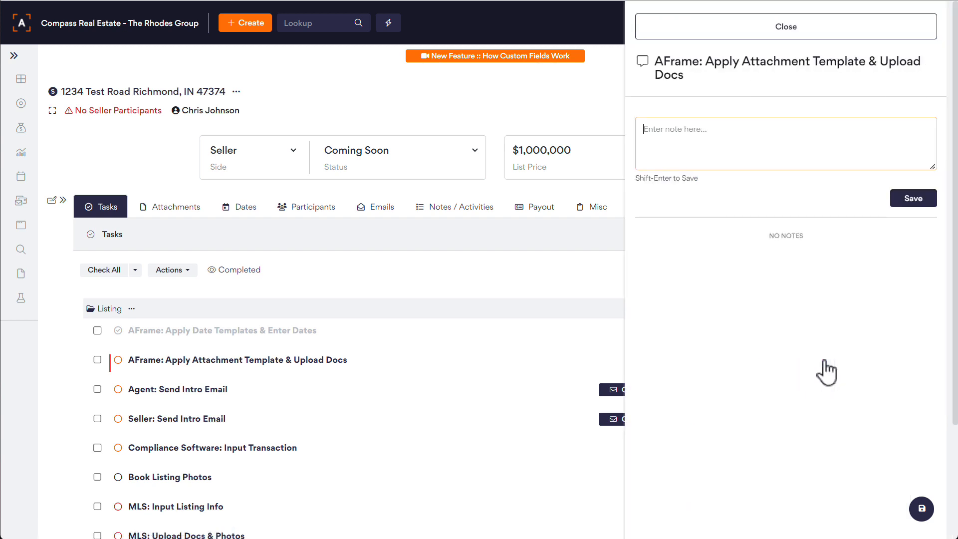
{"action": "type", "text": "Note"}
{"action": "key", "text": "shift+Return"}
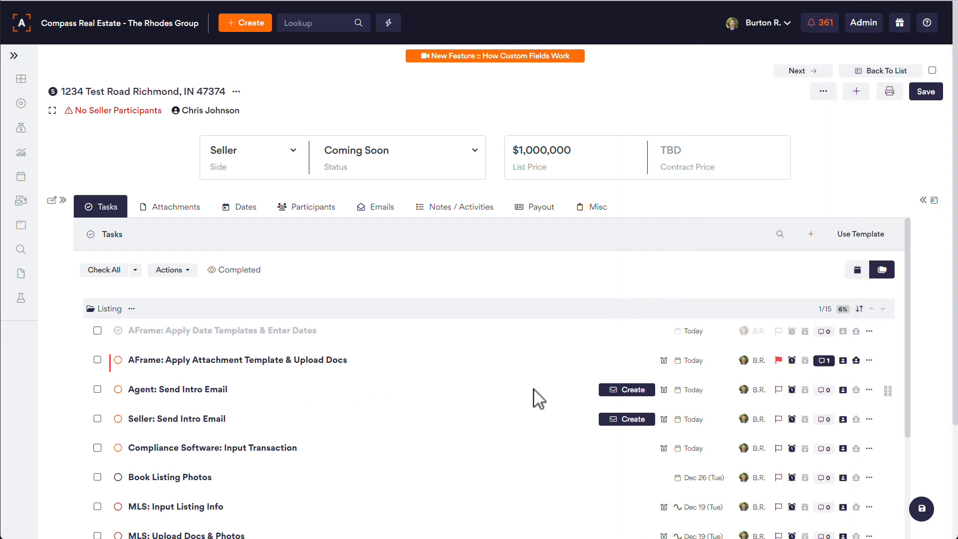
- Create the email for the Agent: Send Intro Email task and review its template text down to the signature
{"action": "left_click", "coordinate": [627, 390]}
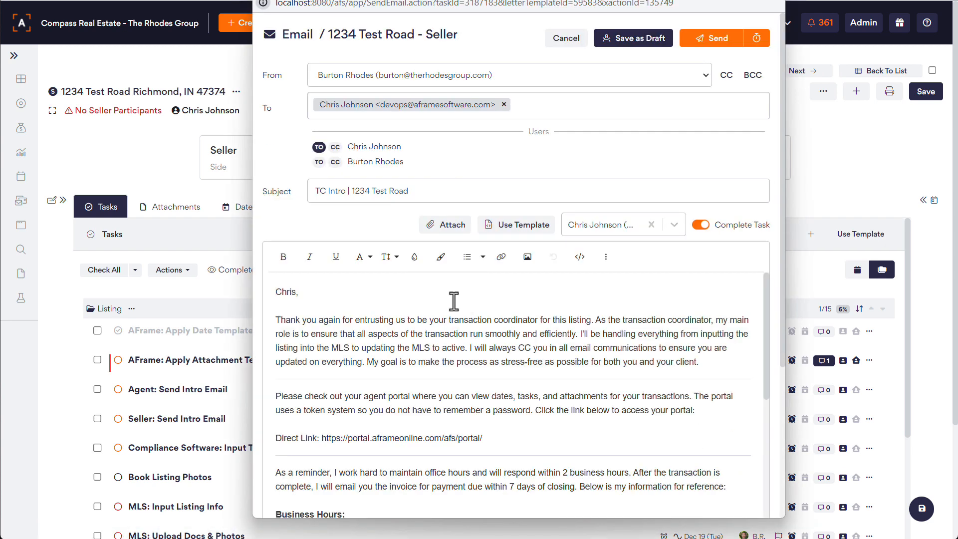
{"action": "scroll", "coordinate": [455, 351], "scroll_direction": "down", "scroll_amount": 5}
{"action": "scroll", "coordinate": [455, 351], "scroll_direction": "down", "scroll_amount": 3}
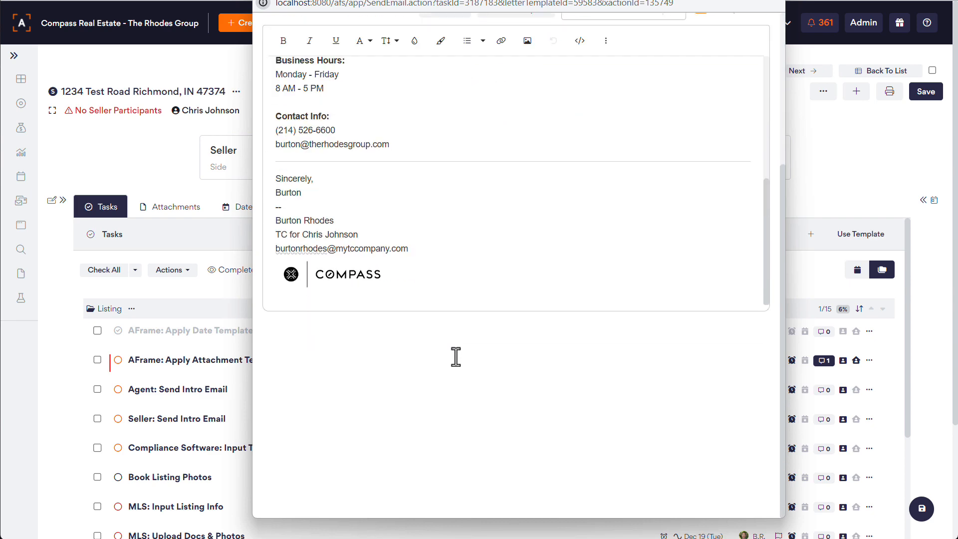
{"action": "scroll", "coordinate": [457, 355], "scroll_direction": "up", "scroll_amount": 8}
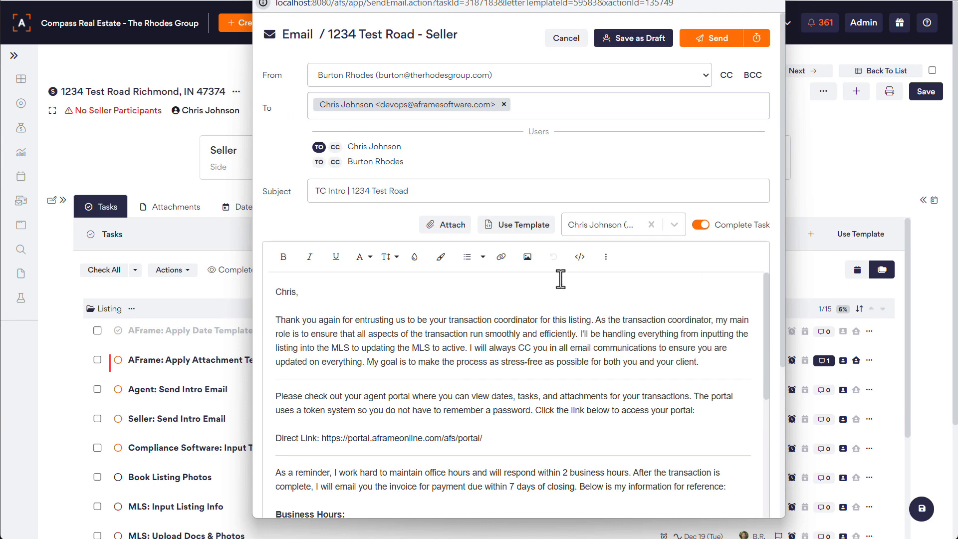
- Browse the merge fields on the blank line below the email's greeting, insert one and delete it again
{"action": "left_click", "coordinate": [357, 301]}
{"action": "type", "text": "$"}
{"action": "key", "text": "Down"}
{"action": "key", "text": "Down"}
{"action": "key", "text": "Down"}
{"action": "key", "text": "Down"}
{"action": "key", "text": "Down"}
{"action": "key", "text": "Down"}
{"action": "key", "text": "Down"}
{"action": "key", "text": "Down"}
{"action": "key", "text": "Down"}
{"action": "key", "text": "Down"}
{"action": "key", "text": "Down"}
{"action": "key", "text": "Down"}
{"action": "key", "text": "Down"}
{"action": "key", "text": "Down"}
{"action": "key", "text": "Down"}
{"action": "key", "text": "Down"}
{"action": "key", "text": "Down"}
{"action": "key", "text": "Down"}
{"action": "key", "text": "Down"}
{"action": "key", "text": "Down"}
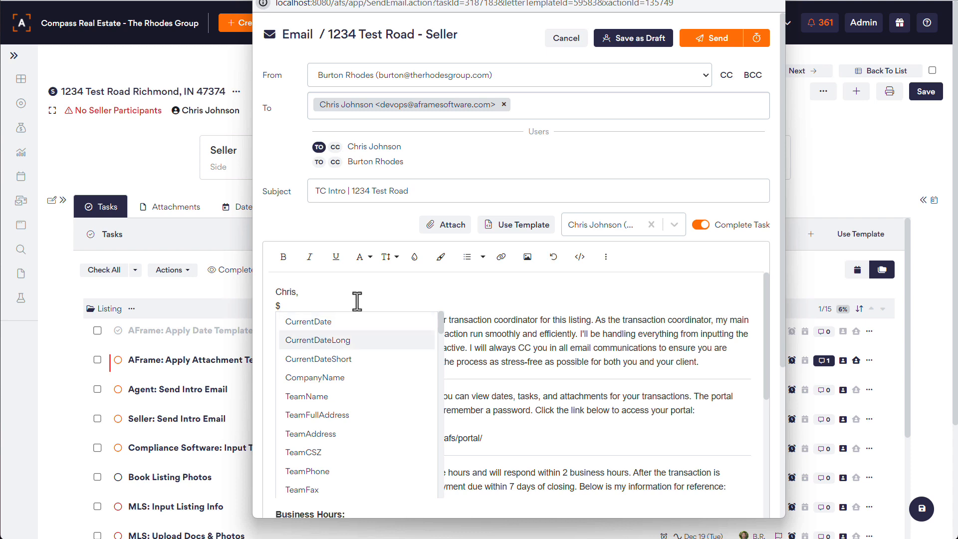
{"action": "key", "text": "Down"}
{"action": "key", "text": "Down"}
{"action": "key", "text": "Down"}
{"action": "key", "text": "Down"}
{"action": "key", "text": "Down"}
{"action": "key", "text": "Down"}
{"action": "key", "text": "Down"}
{"action": "key", "text": "Down"}
{"action": "key", "text": "Down"}
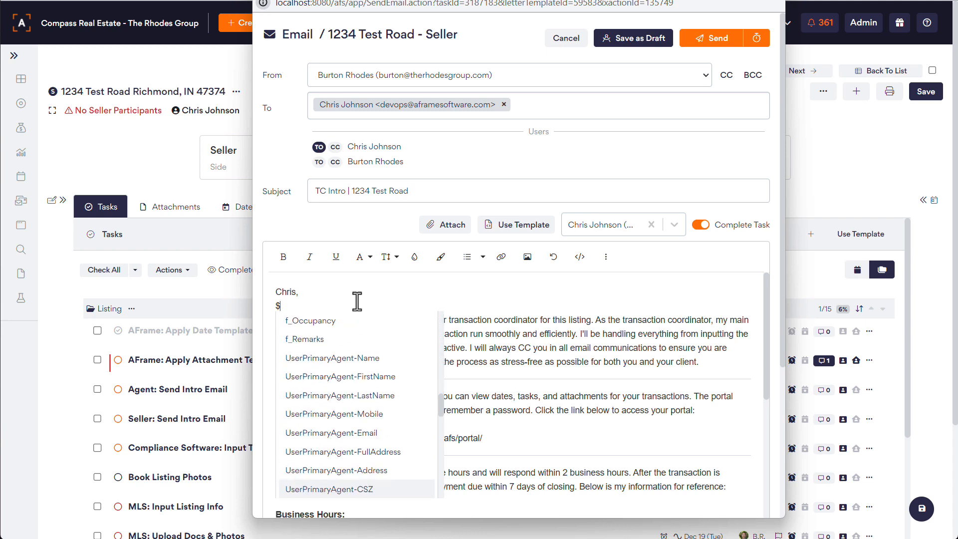
{"action": "key", "text": "Return"}
{"action": "key", "text": "shift+Home"}
{"action": "key", "text": "BackSpace"}
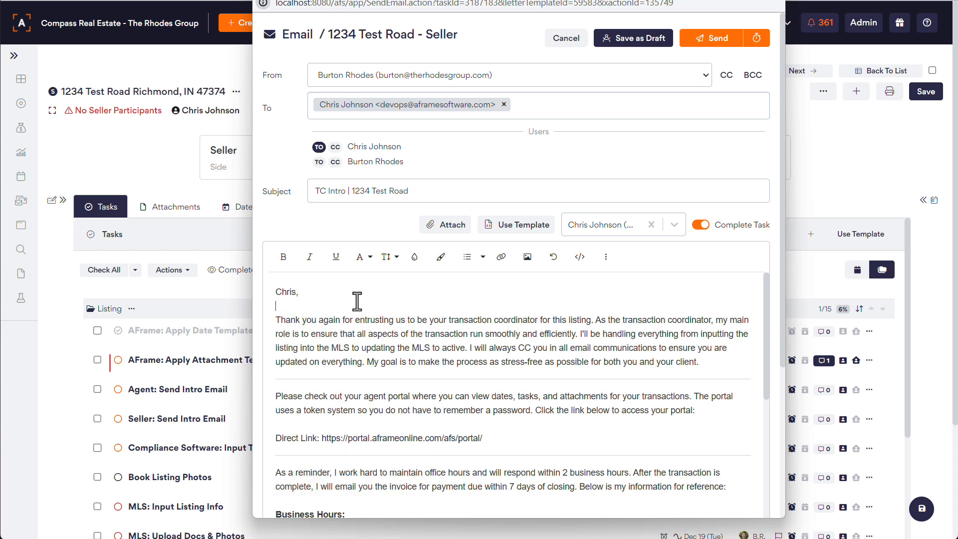
- Replace the email's signature with the My Signature option listed just above the current one, and review it in the body
{"action": "left_click", "coordinate": [677, 223]}
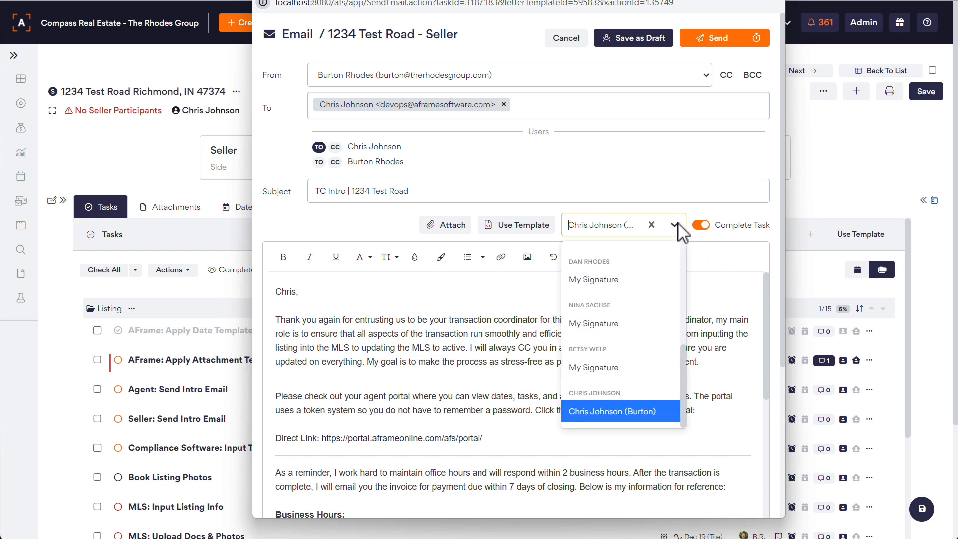
{"action": "scroll", "coordinate": [641, 379], "scroll_direction": "up", "scroll_amount": 1}
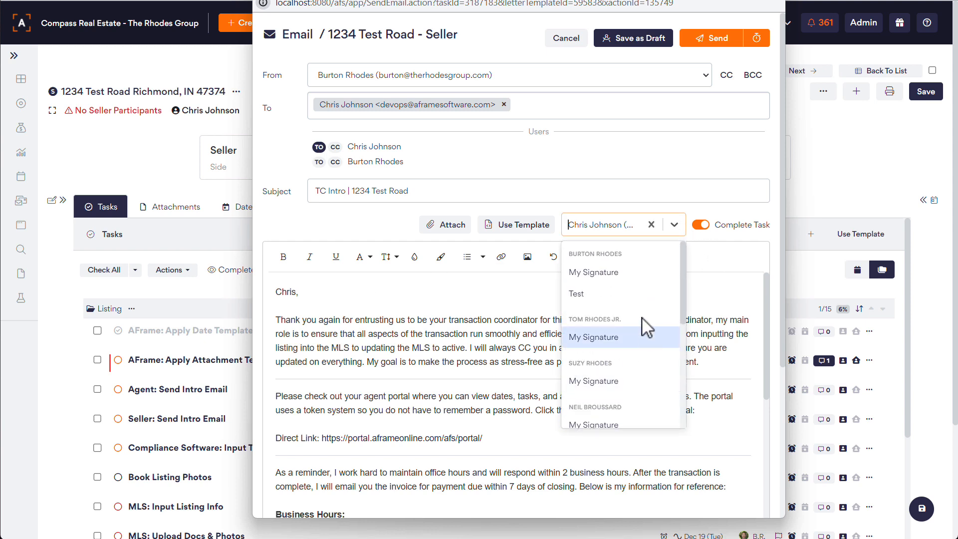
{"action": "scroll", "coordinate": [646, 279], "scroll_direction": "down", "scroll_amount": 5}
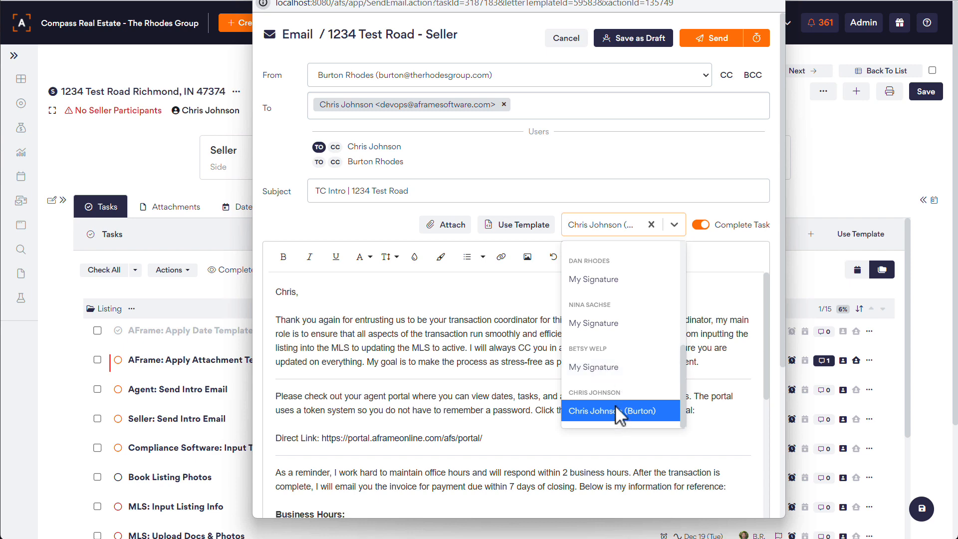
{"action": "left_click", "coordinate": [606, 367]}
{"action": "scroll", "coordinate": [607, 368], "scroll_direction": "down", "scroll_amount": 8}
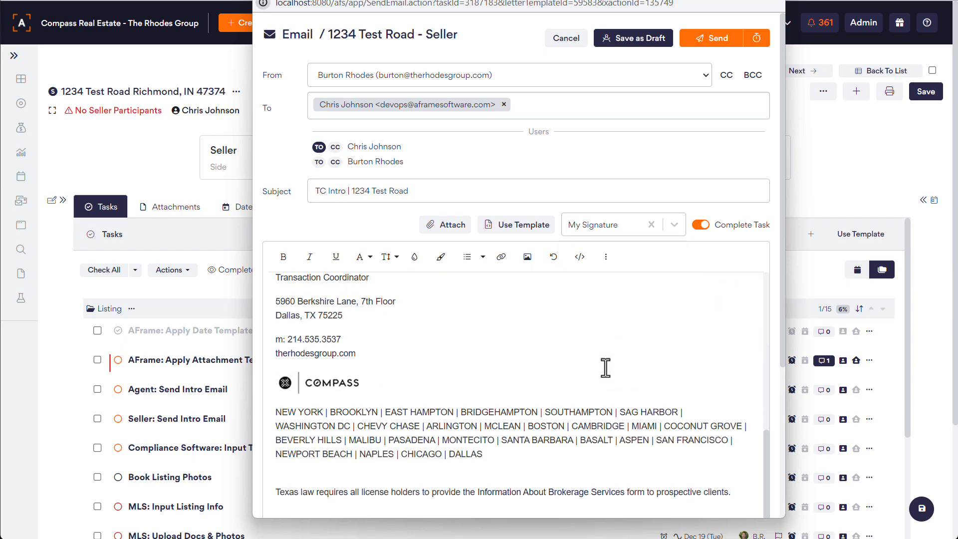
{"action": "scroll", "coordinate": [606, 368], "scroll_direction": "up", "scroll_amount": 8}
{"action": "left_click", "coordinate": [607, 367]}
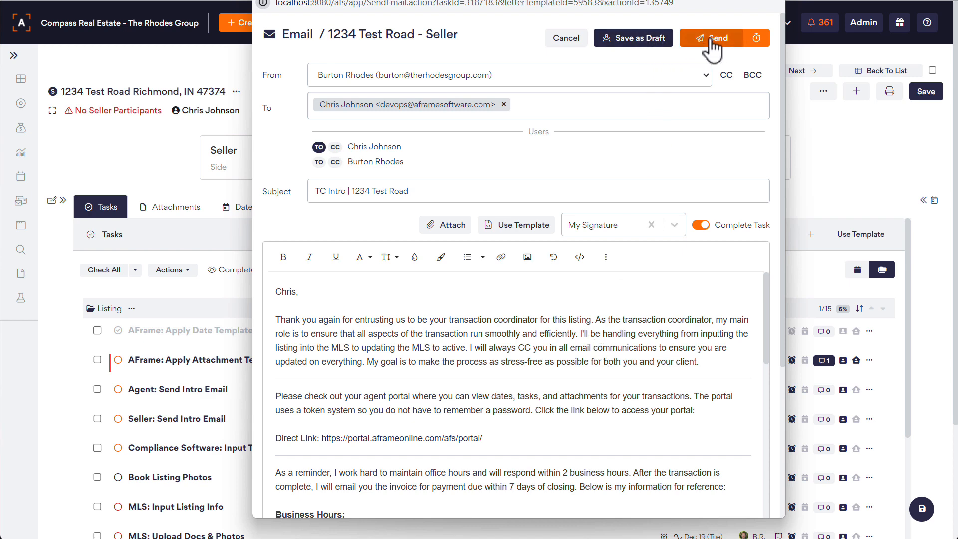
- Examine the date options for scheduling the email, and leave it unscheduled
{"action": "left_click", "coordinate": [755, 40]}
{"action": "left_click", "coordinate": [452, 90]}
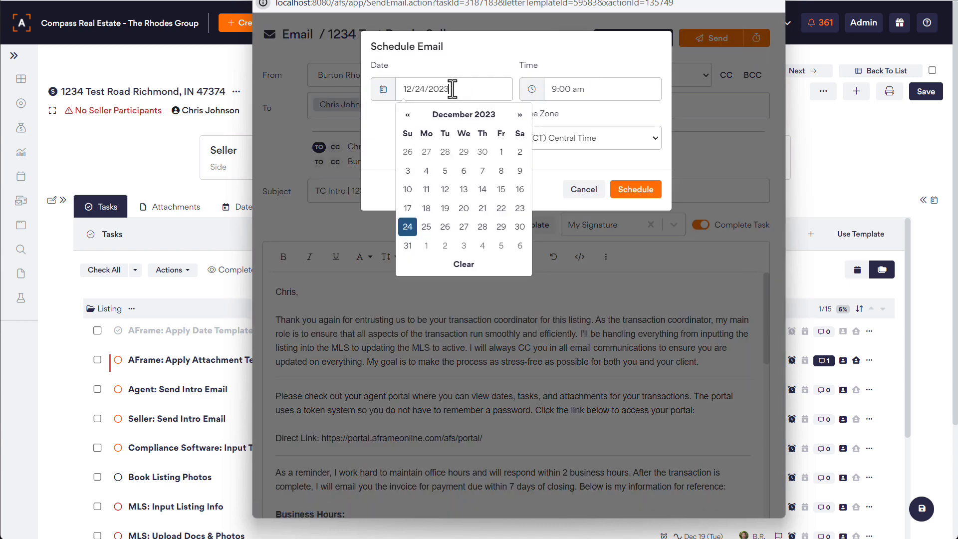
{"action": "left_click", "coordinate": [582, 190]}
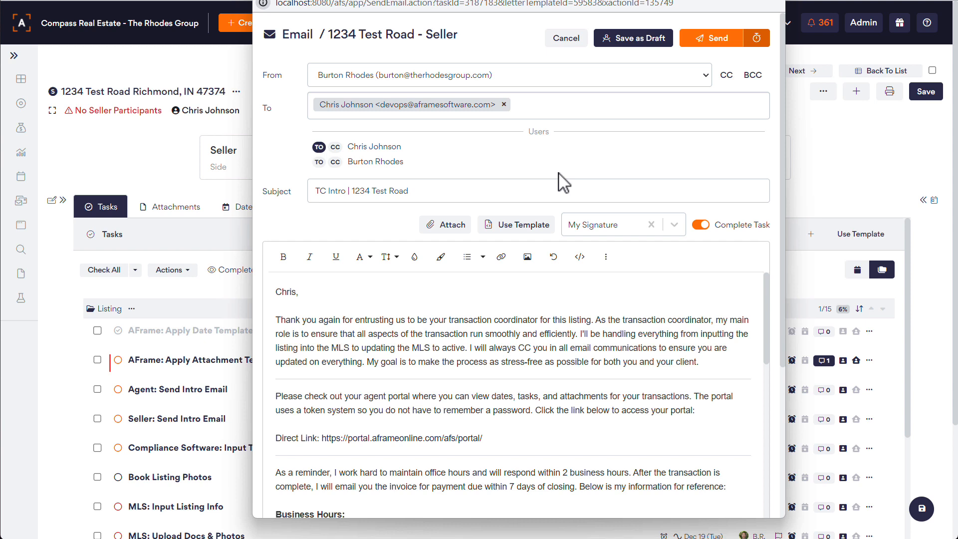
- Switch the email's sender to the second account offered and save the email as a draft
{"action": "left_click", "coordinate": [544, 77]}
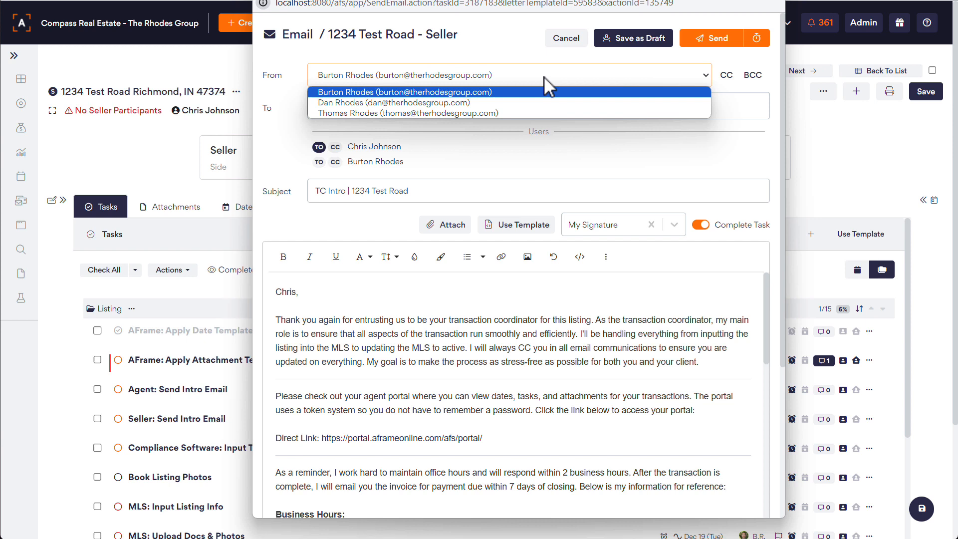
{"action": "left_click", "coordinate": [522, 102]}
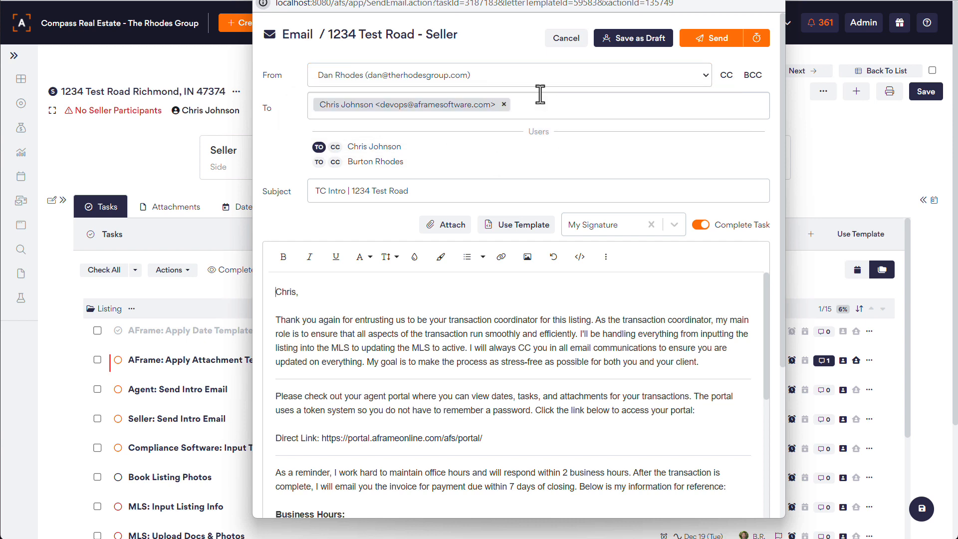
{"action": "left_click", "coordinate": [635, 43]}
{"action": "left_click", "coordinate": [523, 143]}
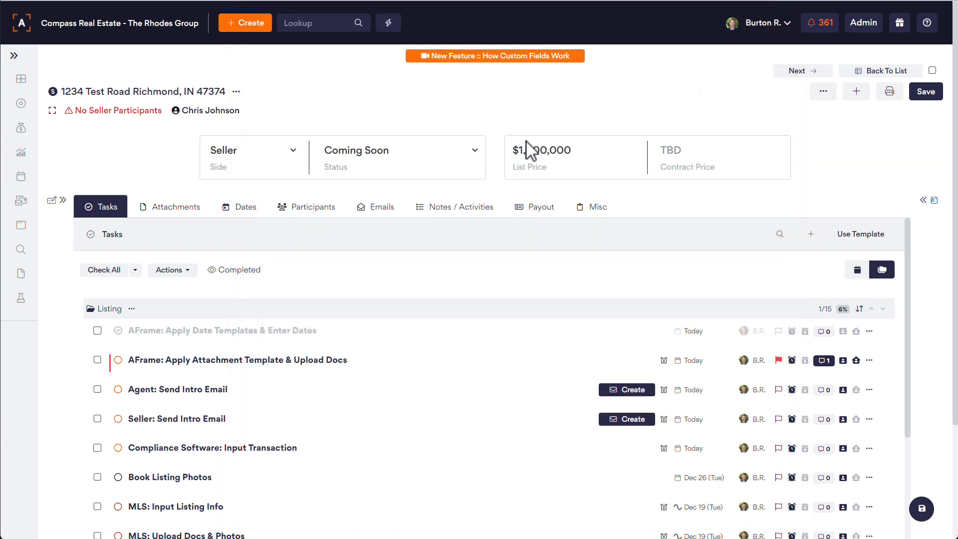
- Look through the remaining Listing tasks and check the due date adjustment formulas of the MLS input and upload tasks
{"action": "scroll", "coordinate": [555, 373], "scroll_direction": "down", "scroll_amount": 2}
{"action": "scroll", "coordinate": [556, 373], "scroll_direction": "down", "scroll_amount": 4}
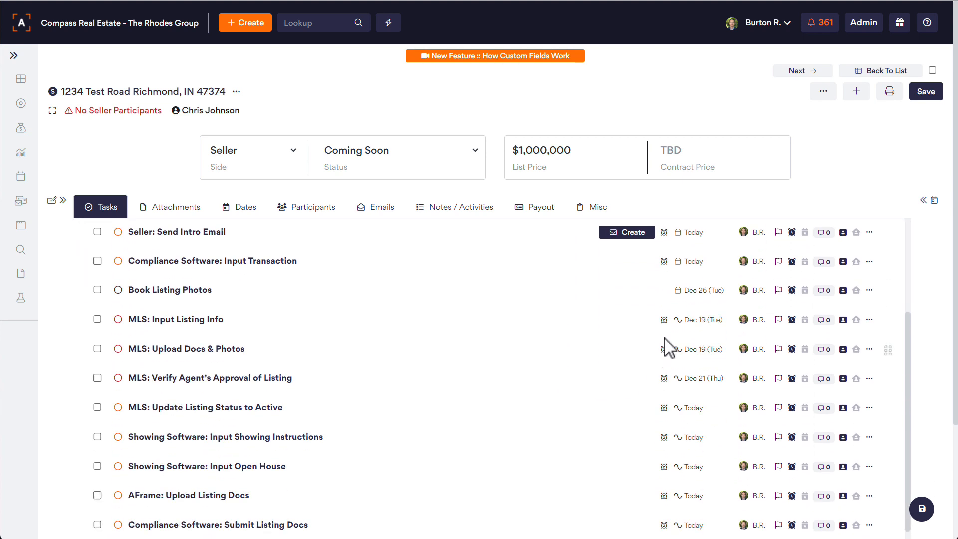
{"action": "mouse_move", "coordinate": [679, 322]}
{"action": "left_click_drag", "start_coordinate": [810, 359], "coordinate": [781, 357]}
{"action": "mouse_move", "coordinate": [677, 356]}
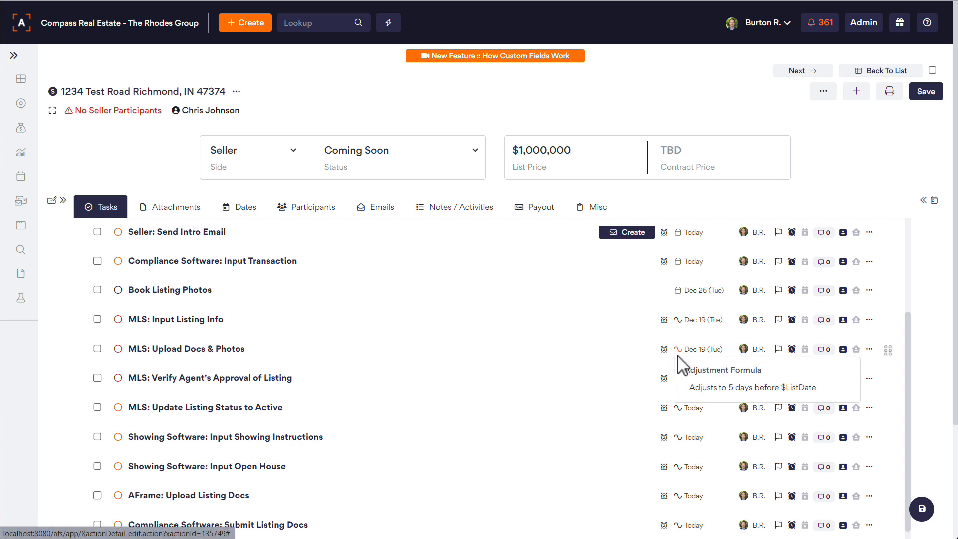
{"action": "scroll", "coordinate": [367, 377], "scroll_direction": "up", "scroll_amount": 5}
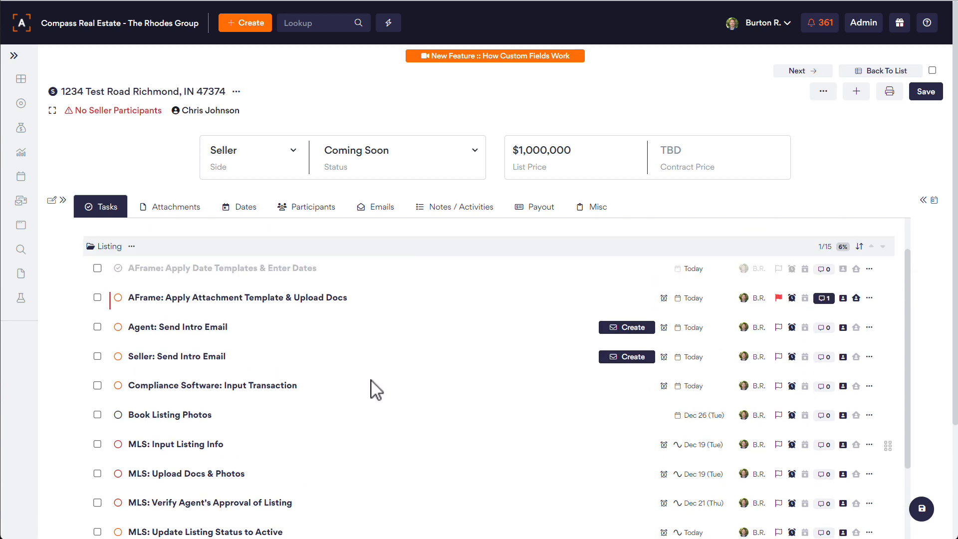
- Upload the PDF files HOA Docs, Listing Agreement and Seller Disclosure to the transaction's attachments
{"action": "left_click", "coordinate": [178, 207]}
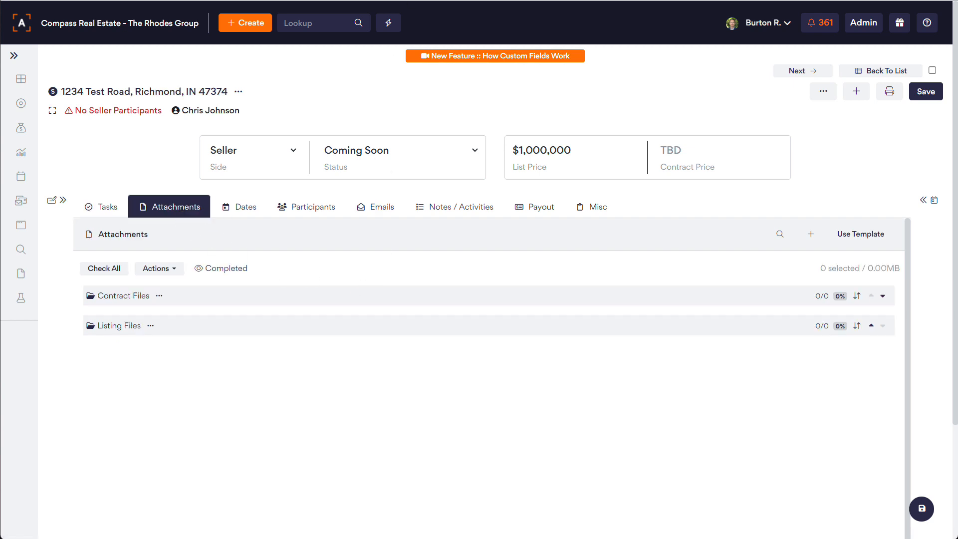
{"action": "left_click", "coordinate": [811, 234]}
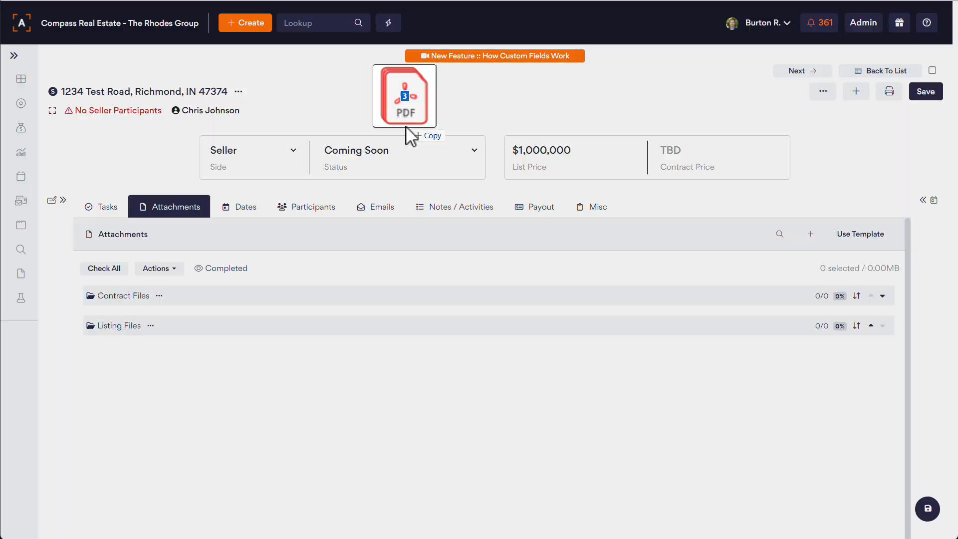
{"action": "left_click_drag", "start_coordinate": [406, 96], "coordinate": [429, 100]}
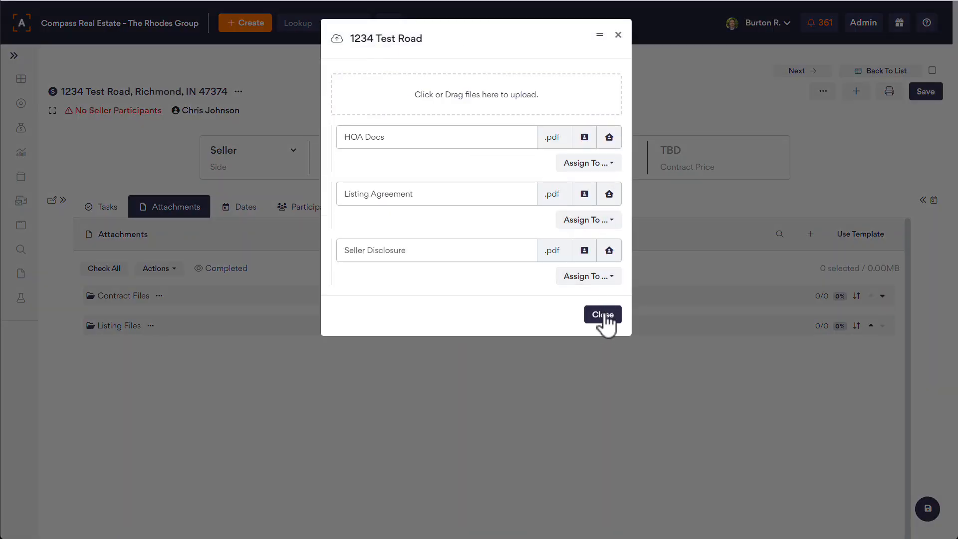
{"action": "left_click", "coordinate": [603, 316]}
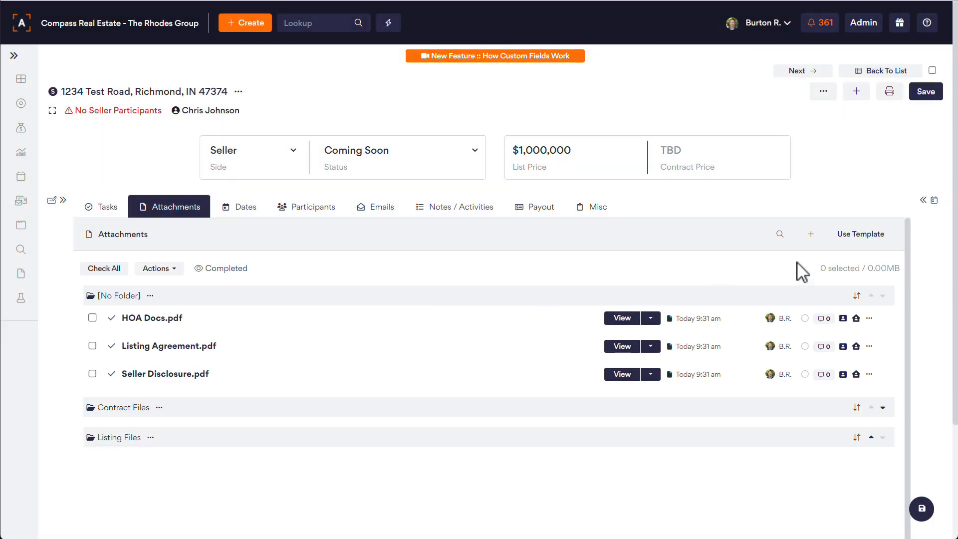
- Apply the listing attachment template for inputting a new Seller Transaction to the transaction's attachments
{"action": "left_click", "coordinate": [859, 234]}
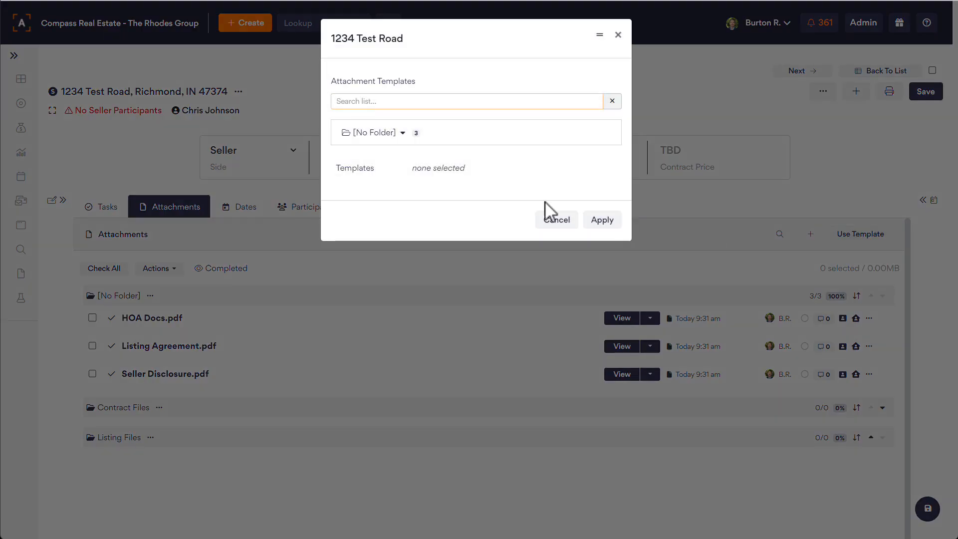
{"action": "left_click", "coordinate": [384, 134]}
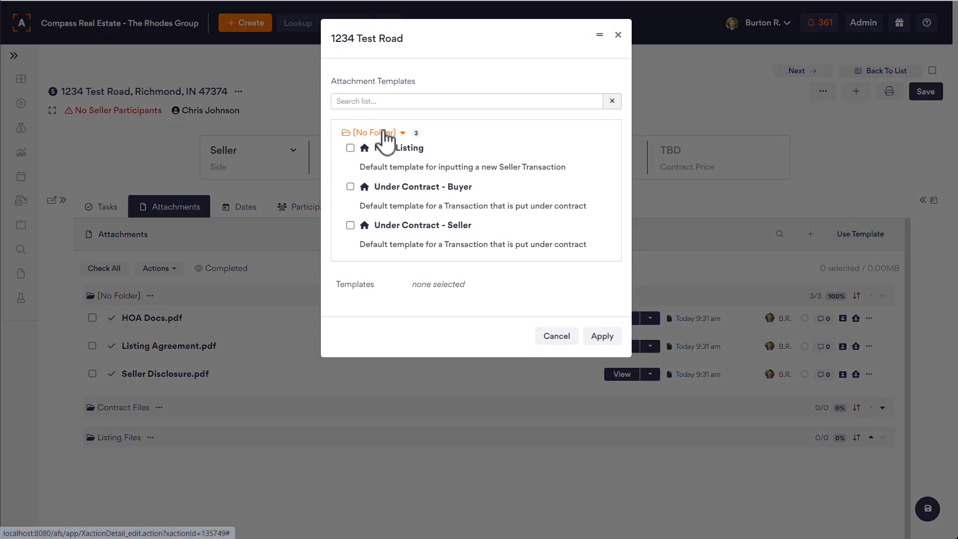
{"action": "left_click", "coordinate": [350, 148]}
{"action": "left_click", "coordinate": [602, 336]}
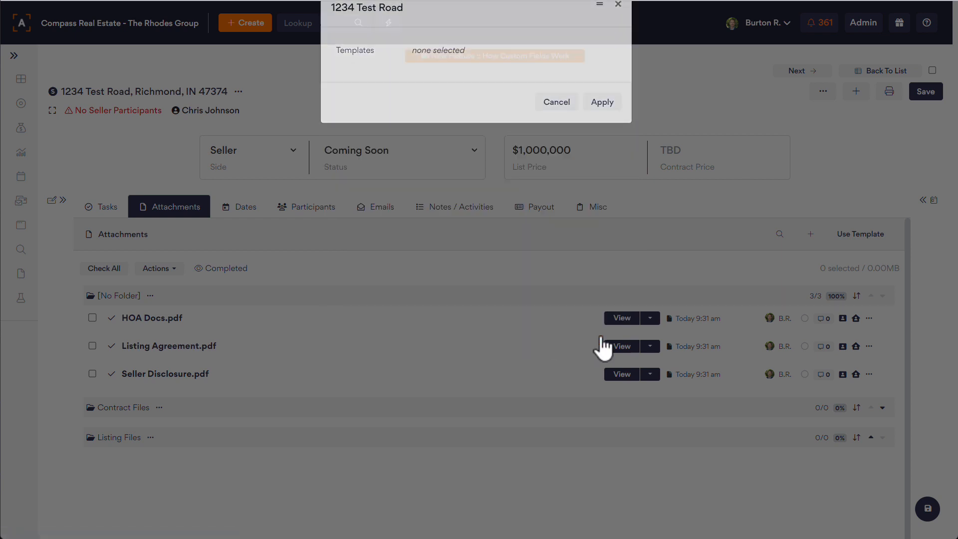
{"action": "scroll", "coordinate": [366, 335], "scroll_direction": "down", "scroll_amount": 1}
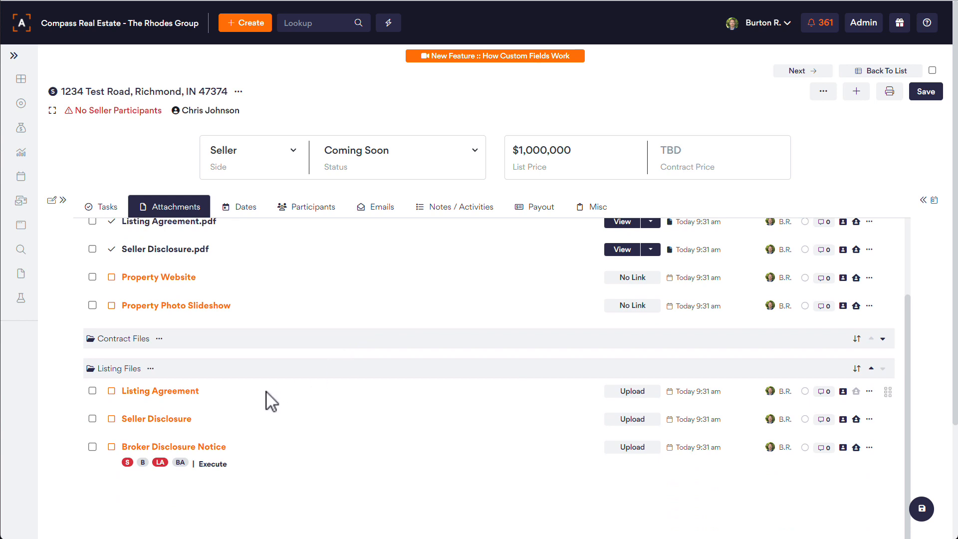
- Upload Listing Agreement.pdf to the Listing Agreement placeholder in the Listing Files folder
{"action": "left_click_drag", "start_coordinate": [266, 392], "coordinate": [150, 391]}
{"action": "left_click_drag", "start_coordinate": [208, 418], "coordinate": [133, 418]}
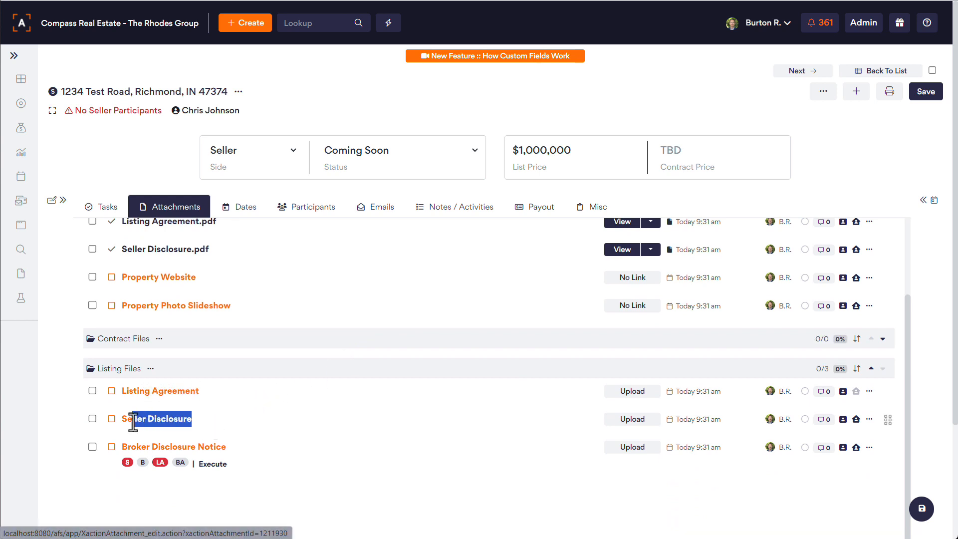
{"action": "left_click", "coordinate": [259, 412]}
{"action": "scroll", "coordinate": [270, 410], "scroll_direction": "up", "scroll_amount": 1}
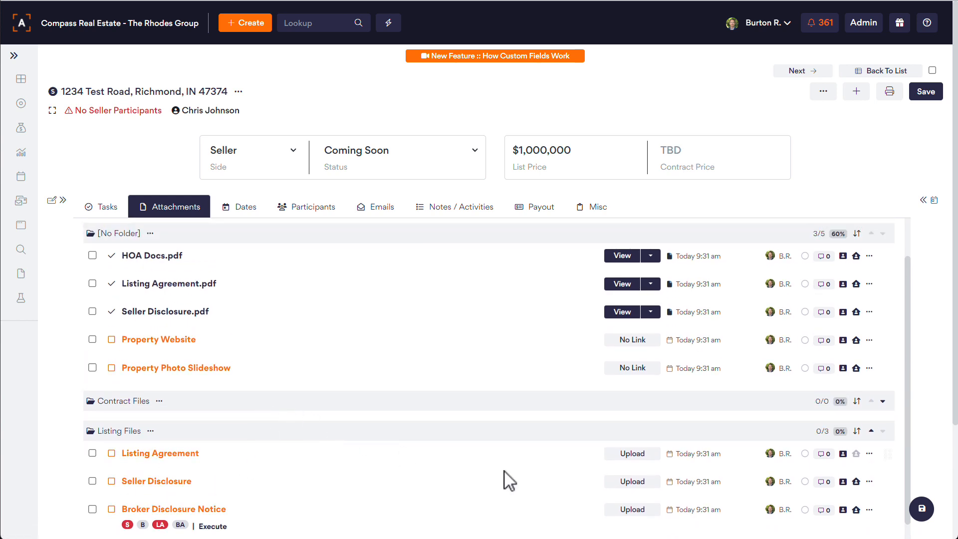
{"action": "left_click", "coordinate": [629, 456]}
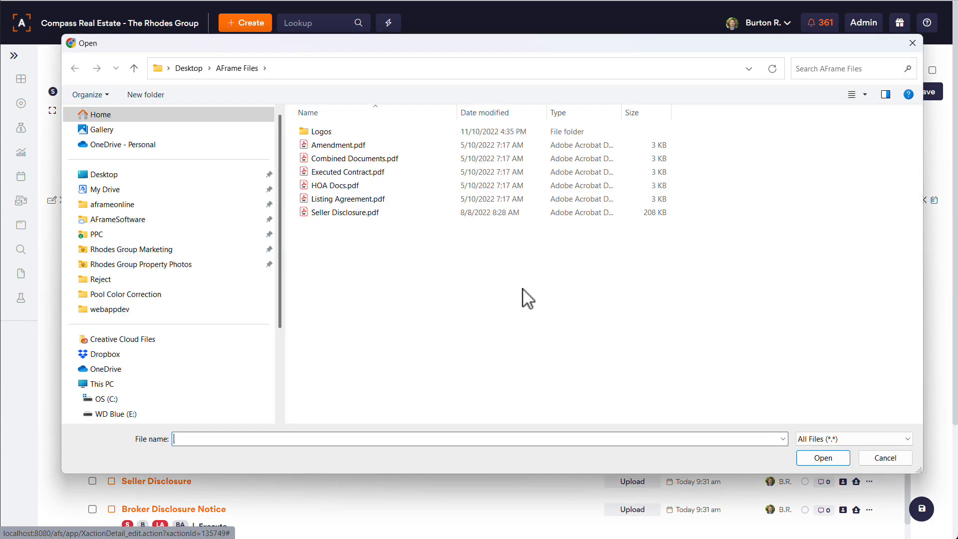
{"action": "left_click", "coordinate": [354, 199]}
{"action": "double_click", "coordinate": [355, 199]}
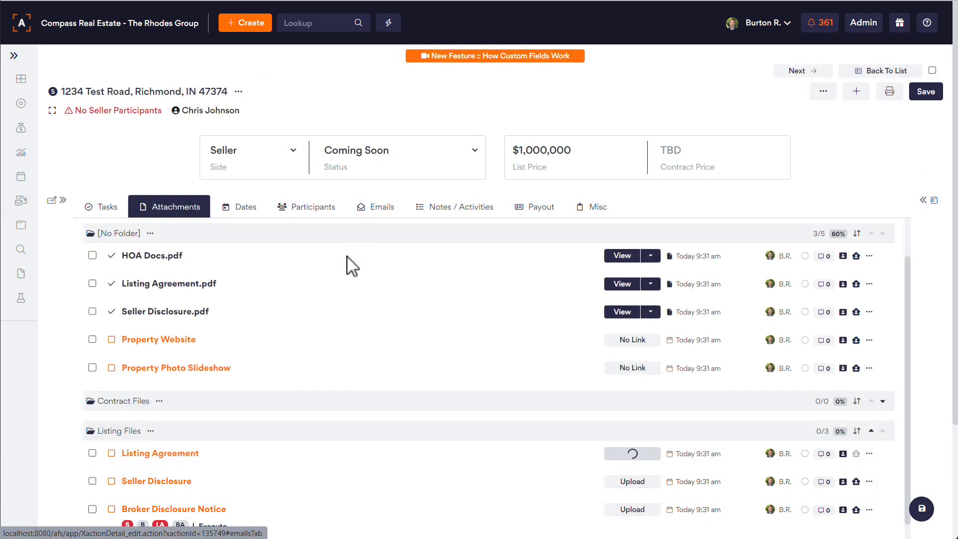
- Mark the Seller Disclosure, Broker Disclosure Notice, Property Photo Slideshow and Property Website attachments as completed
{"action": "left_click", "coordinate": [112, 481]}
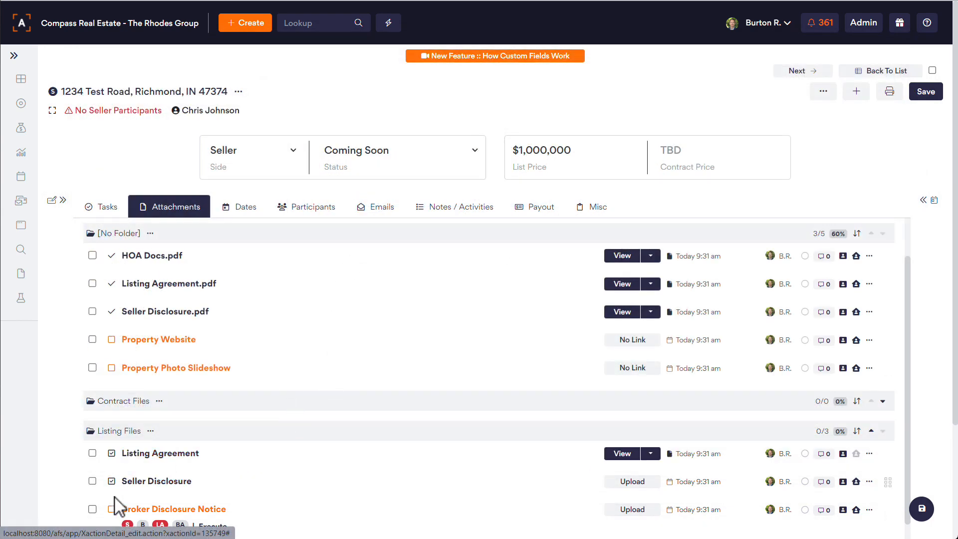
{"action": "left_click", "coordinate": [112, 509]}
{"action": "left_click", "coordinate": [112, 367]}
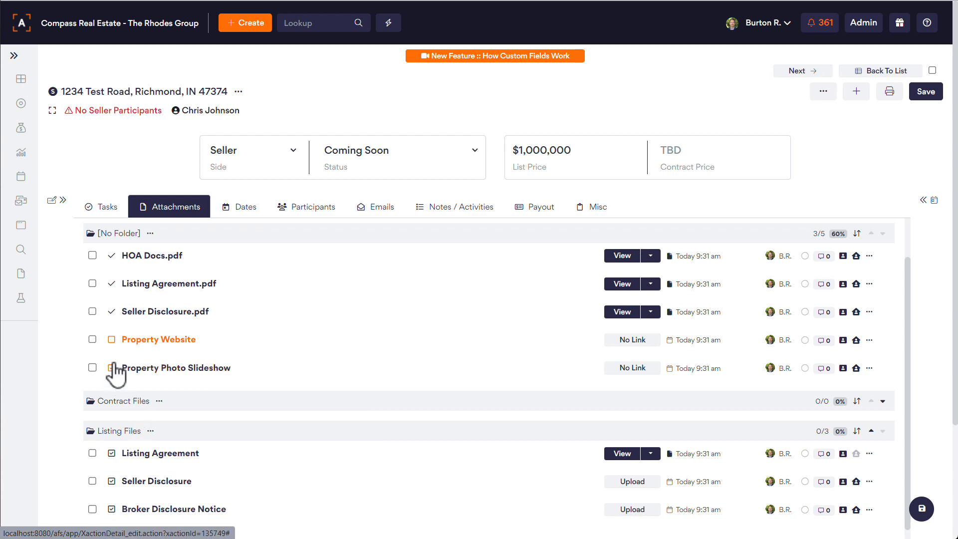
{"action": "left_click", "coordinate": [112, 339]}
{"action": "scroll", "coordinate": [328, 360], "scroll_direction": "down", "scroll_amount": 1}
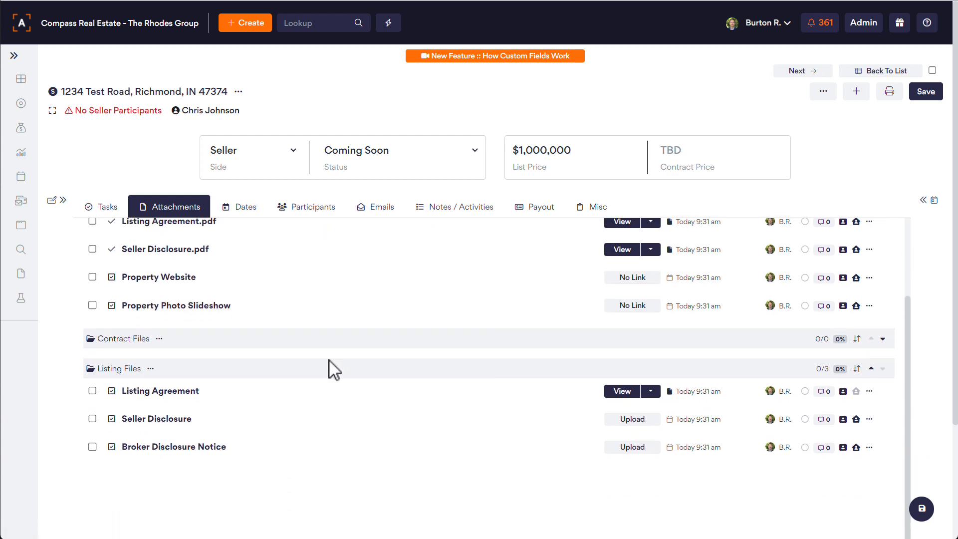
- Start an email from the Listing Agreement and Seller Disclosure attachments in Listing Files, and cancel it
{"action": "left_click", "coordinate": [93, 391]}
{"action": "left_click", "coordinate": [92, 419]}
{"action": "scroll", "coordinate": [119, 389], "scroll_direction": "up", "scroll_amount": 2}
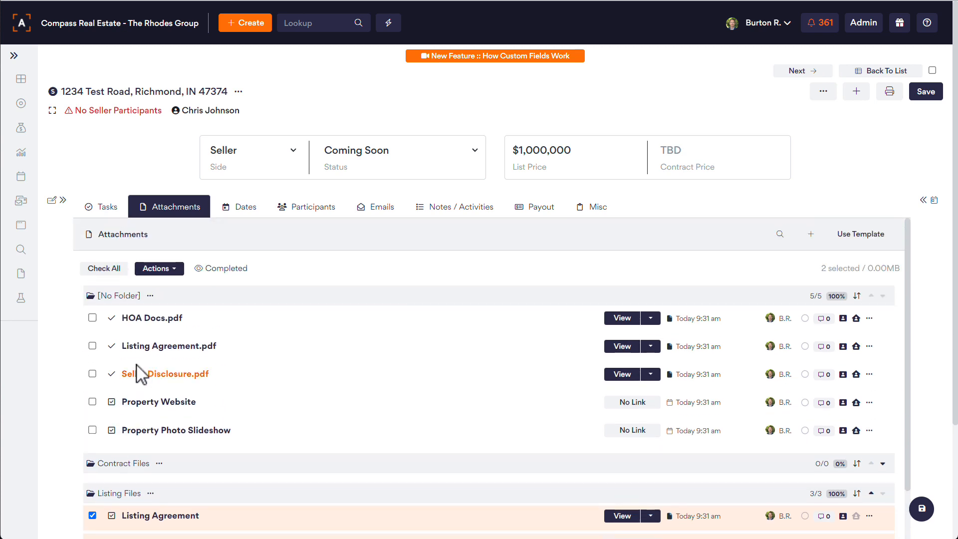
{"action": "left_click", "coordinate": [156, 269]}
{"action": "left_click", "coordinate": [169, 343]}
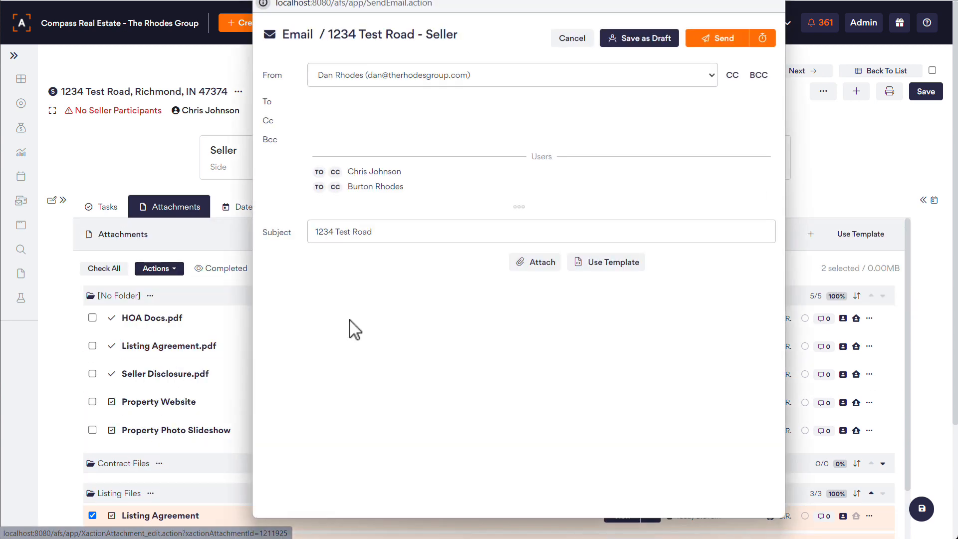
{"action": "left_click", "coordinate": [556, 42]}
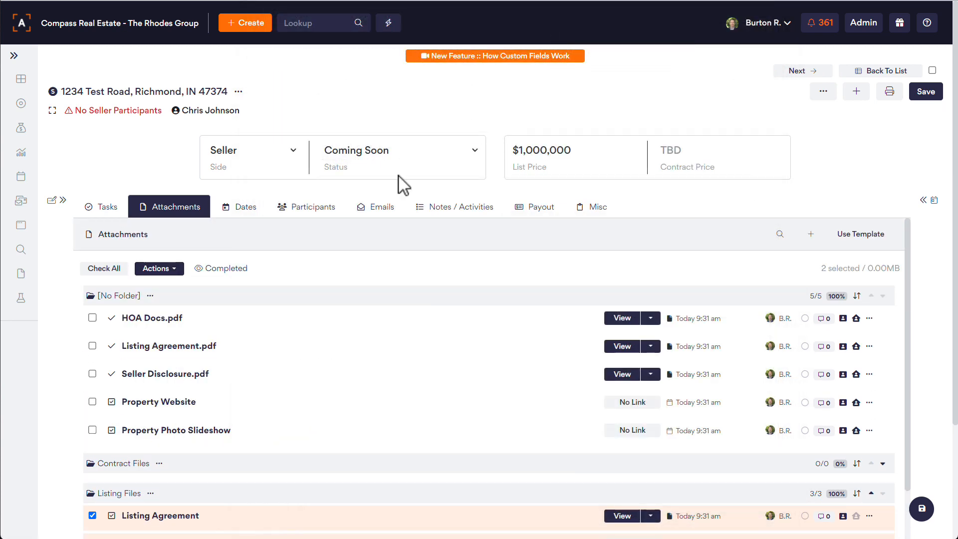
- Select all attachments, zip them into one file and choose to email the zip file
{"action": "left_click", "coordinate": [115, 270]}
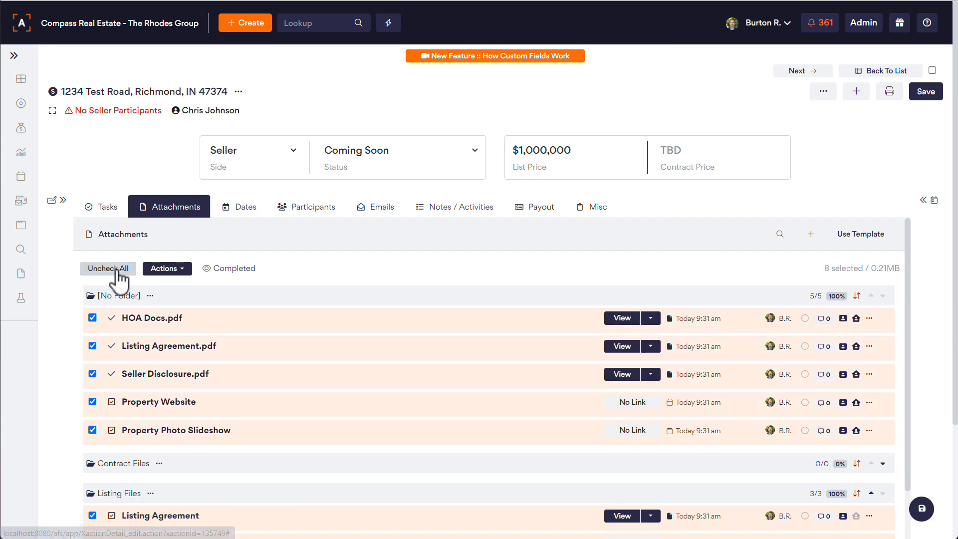
{"action": "left_click", "coordinate": [165, 270]}
{"action": "left_click", "coordinate": [180, 337]}
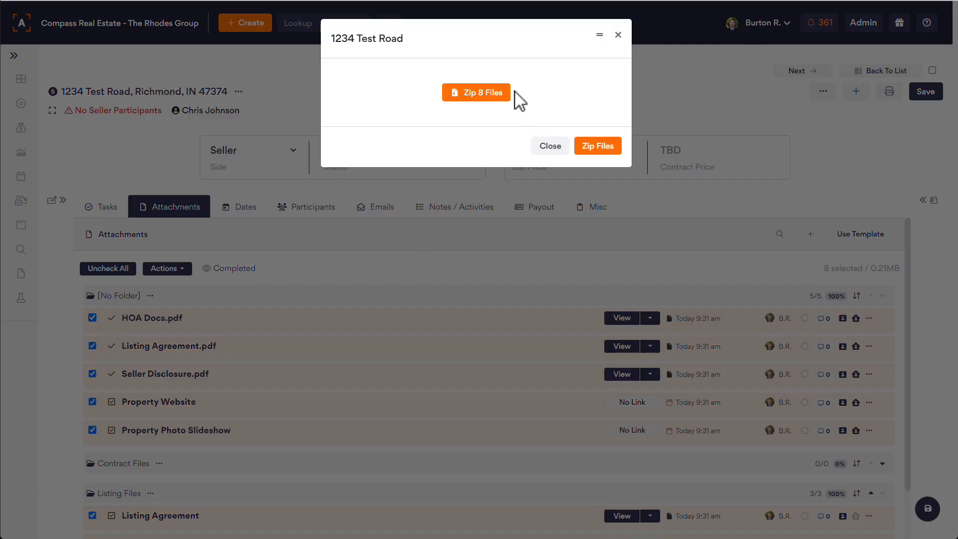
{"action": "left_click", "coordinate": [474, 93]}
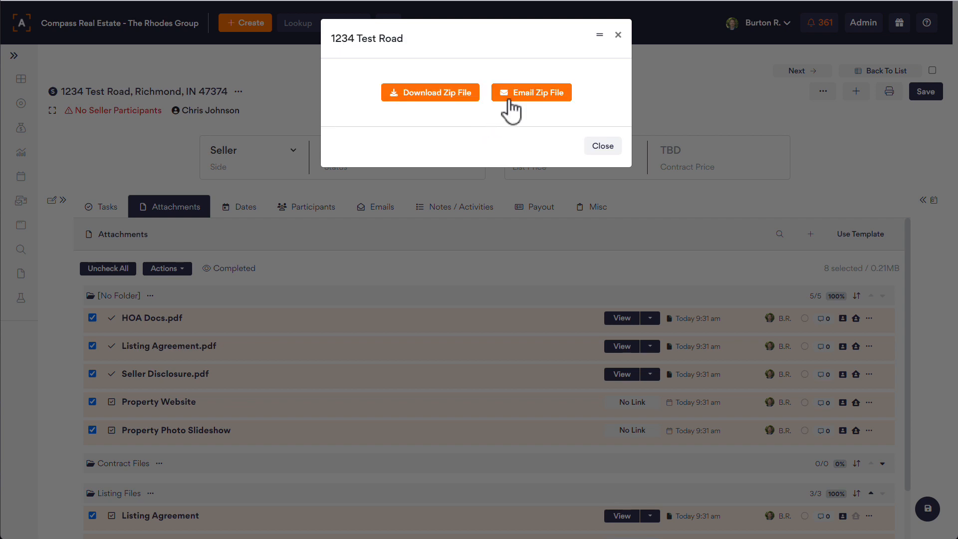
{"action": "left_click", "coordinate": [519, 95]}
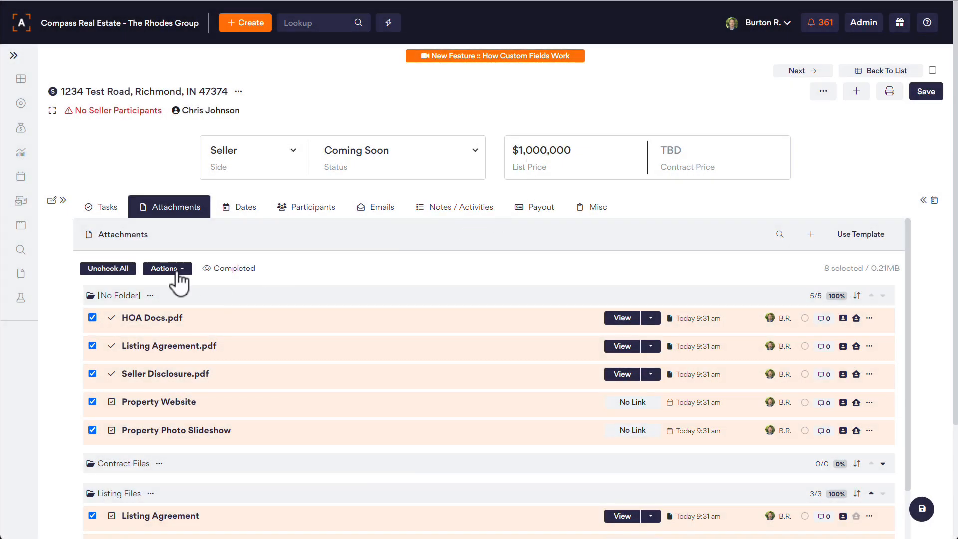
- Clear the attachment selection, and collapse and reopen the [No Folder] group
{"action": "left_click", "coordinate": [114, 269]}
{"action": "left_click", "coordinate": [120, 298]}
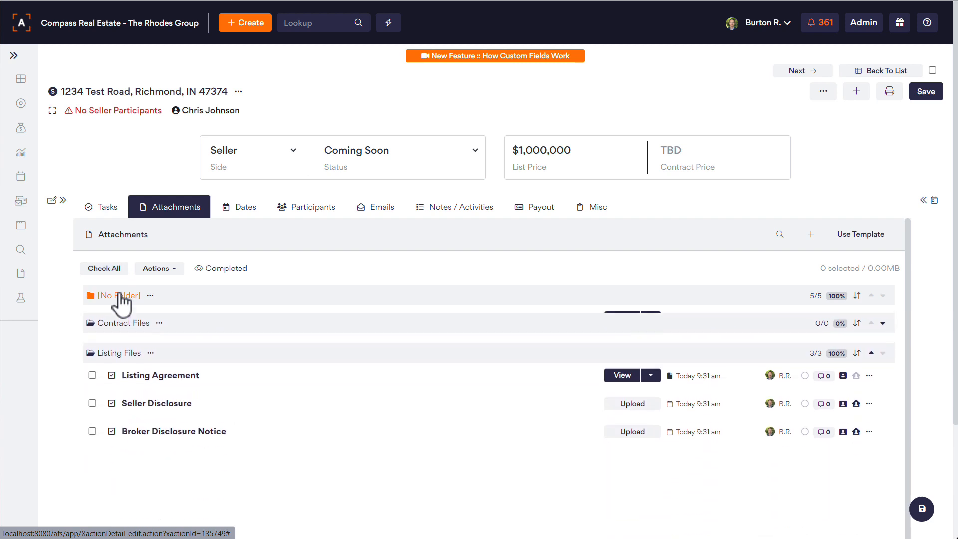
{"action": "left_click", "coordinate": [121, 299]}
- View the notes of HOA Docs.pdf and toggle the attachment's managed agent and buyer/seller visibility
{"action": "left_click", "coordinate": [822, 319]}
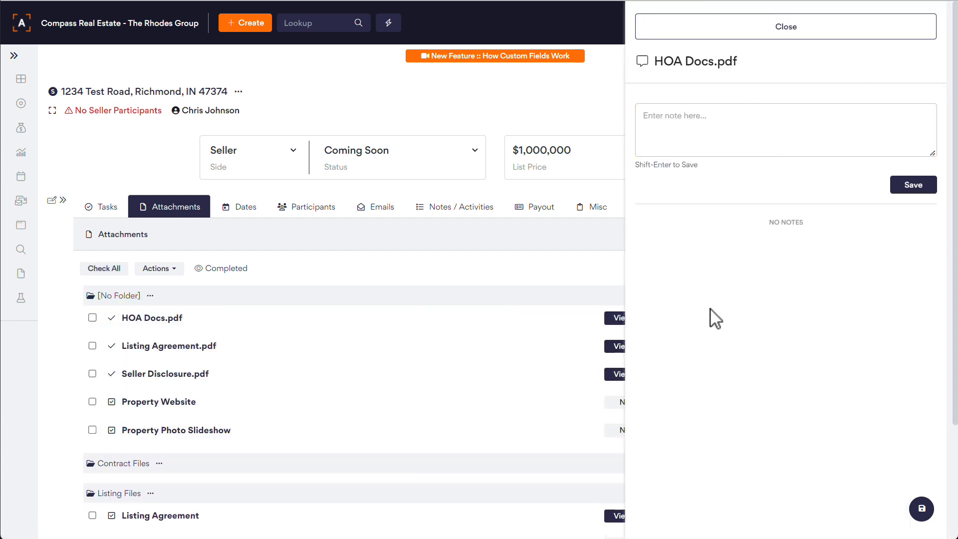
{"action": "key", "text": "Escape"}
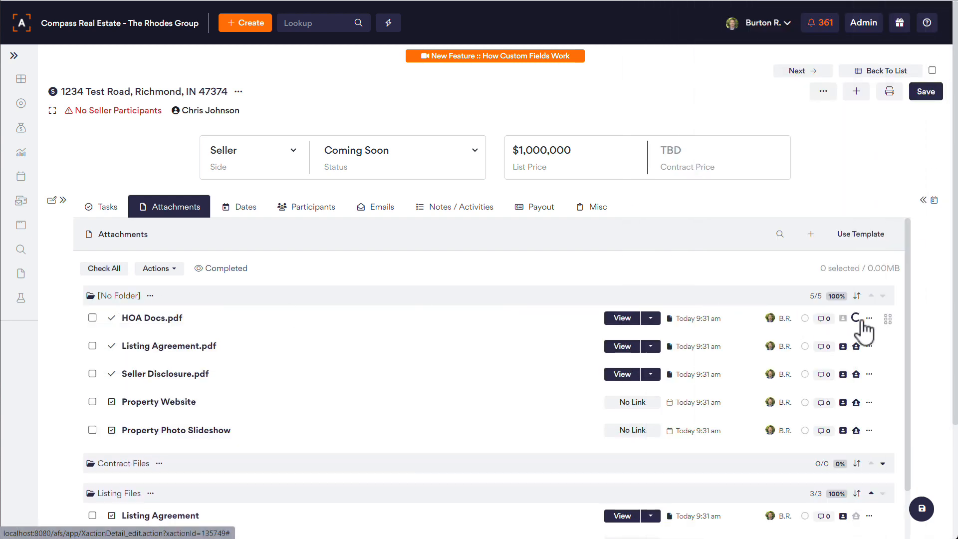
{"action": "left_click", "coordinate": [847, 319]}
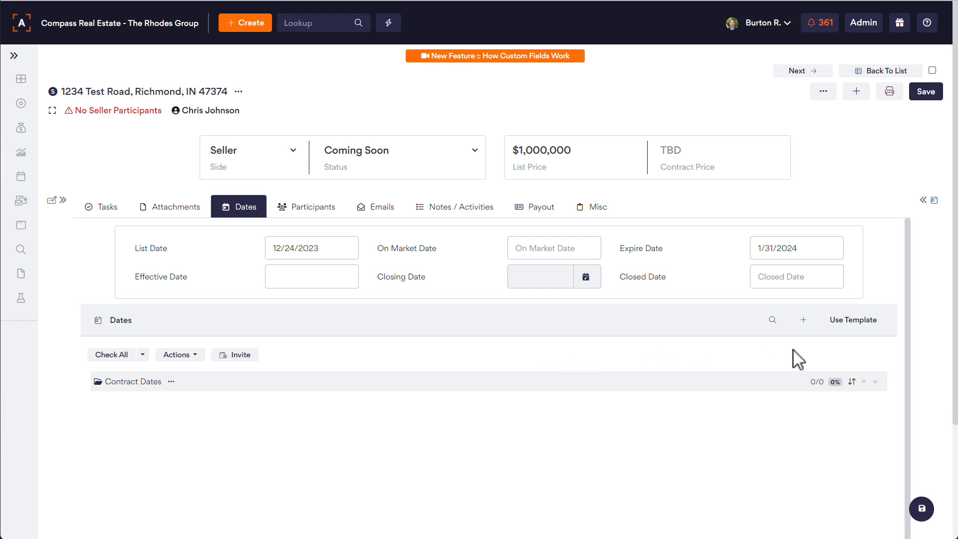
- Choose the Contract Dates Template (Texas) for the transaction's dates and open it for review
{"action": "left_click", "coordinate": [851, 322]}
{"action": "left_click", "coordinate": [350, 160]}
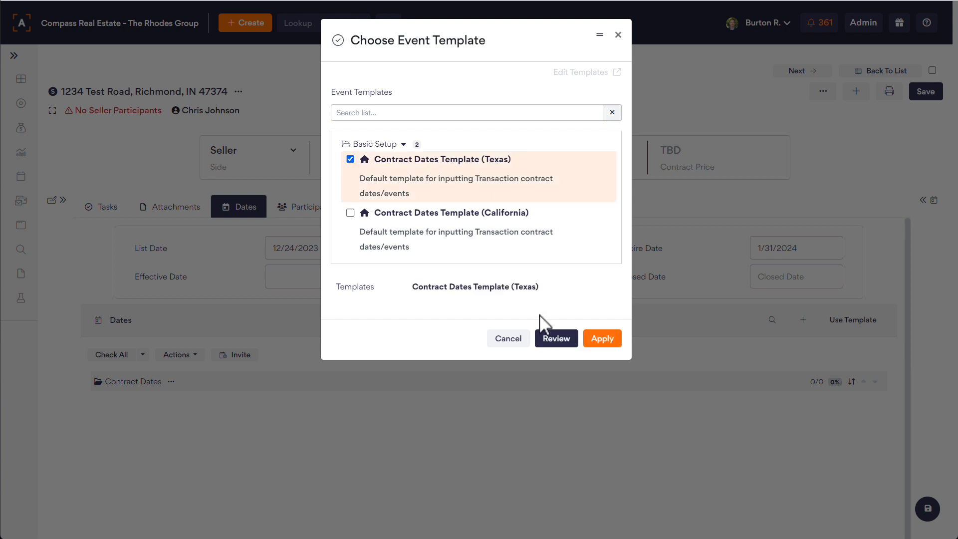
{"action": "left_click", "coordinate": [554, 339]}
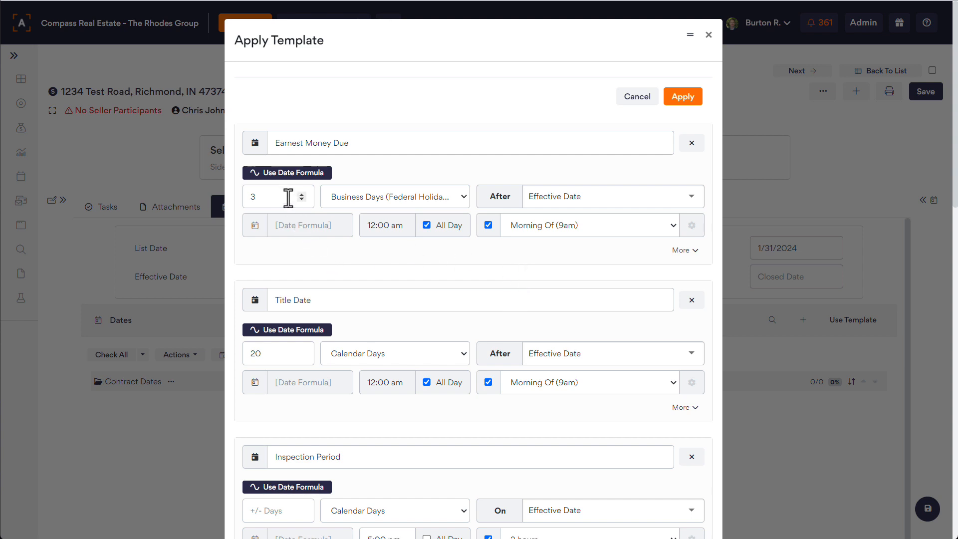
- Try switching Earnest Money Due from a date formula to a fixed date, and restore the formula
{"action": "left_click", "coordinate": [289, 174]}
{"action": "left_click", "coordinate": [290, 196]}
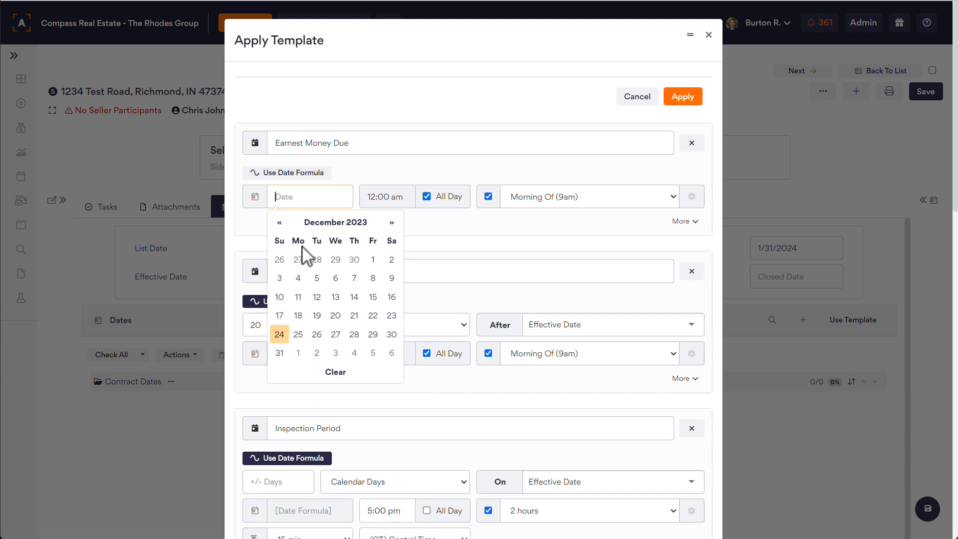
{"action": "left_click", "coordinate": [299, 173]}
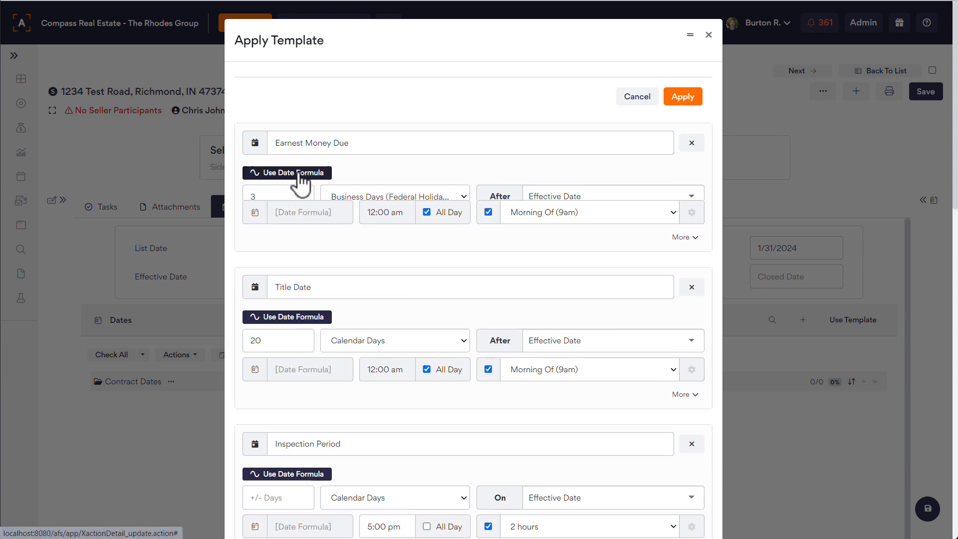
- Set the Earnest Money Due formula to 5 Business Days (Federal Holidays) after the Effective Date
{"action": "left_click_drag", "start_coordinate": [258, 196], "coordinate": [242, 196]}
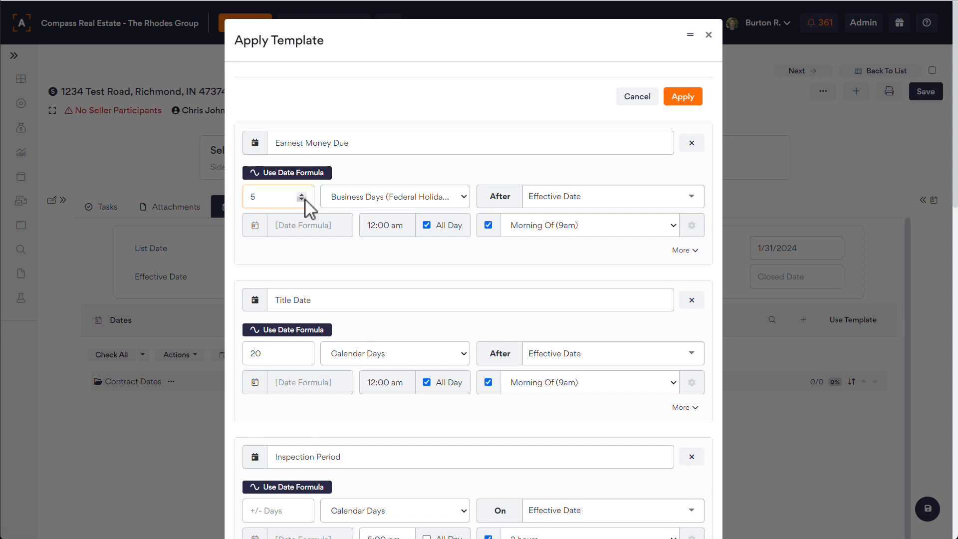
{"action": "left_click", "coordinate": [389, 198]}
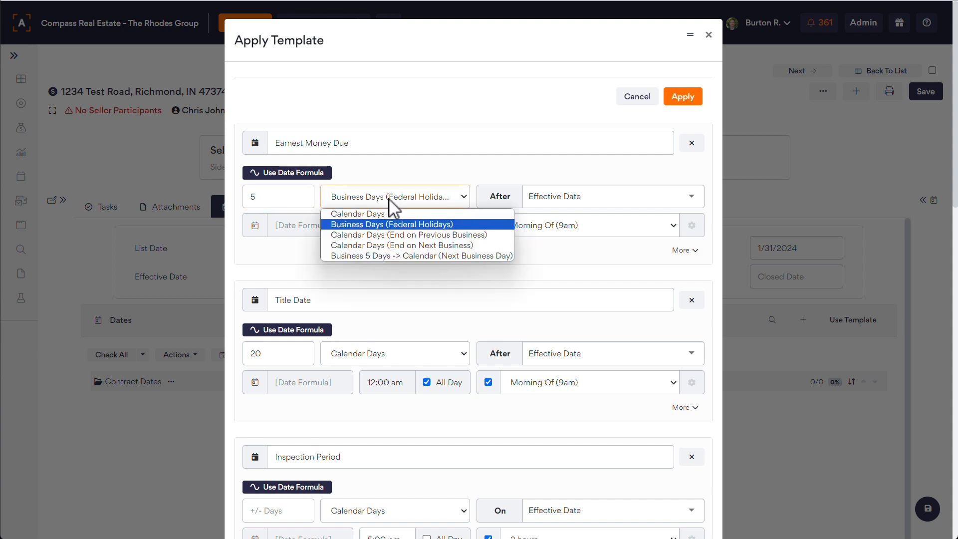
{"action": "left_click", "coordinate": [396, 227]}
{"action": "left_click", "coordinate": [568, 198]}
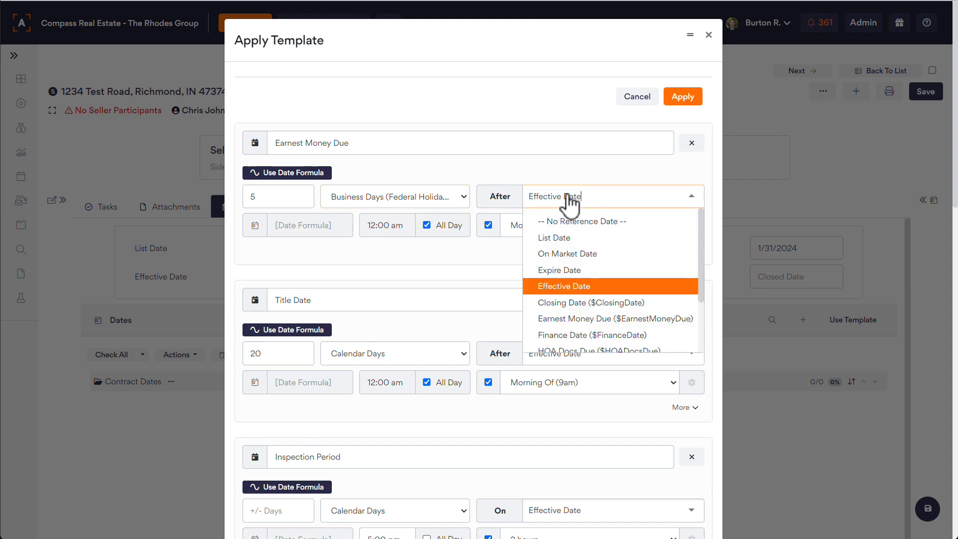
{"action": "left_click", "coordinate": [589, 288]}
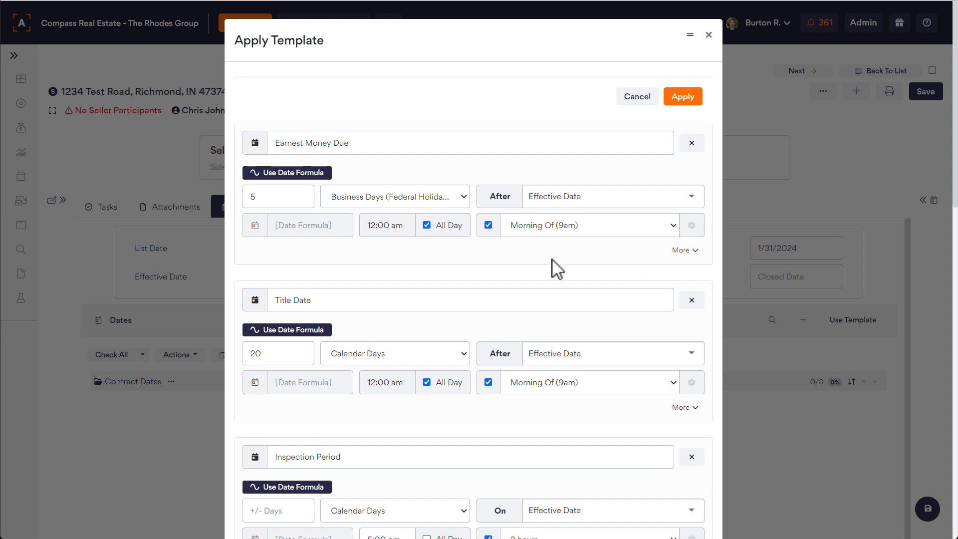
- Look over the template's remaining contract dates and apply the template to the transaction
{"action": "scroll", "coordinate": [552, 264], "scroll_direction": "down", "scroll_amount": 9}
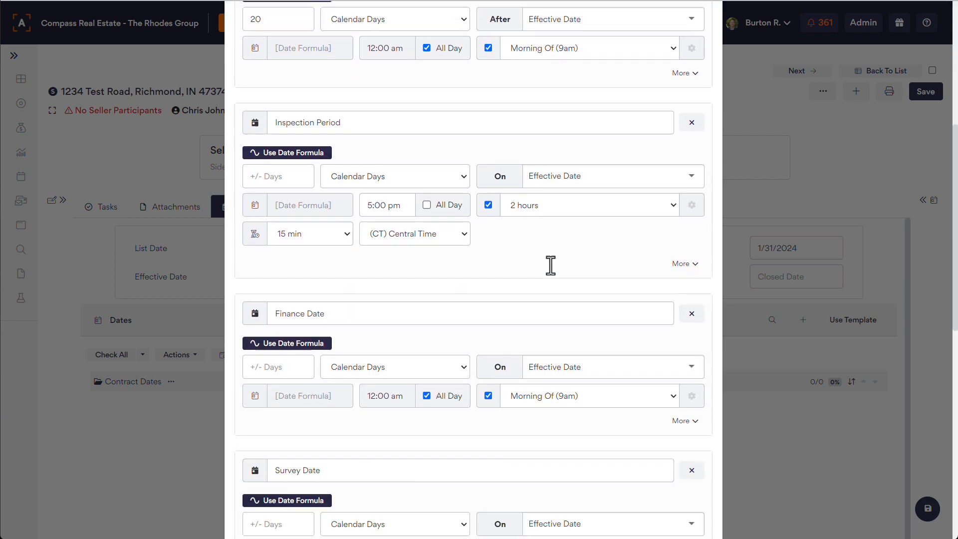
{"action": "scroll", "coordinate": [551, 264], "scroll_direction": "up", "scroll_amount": 9}
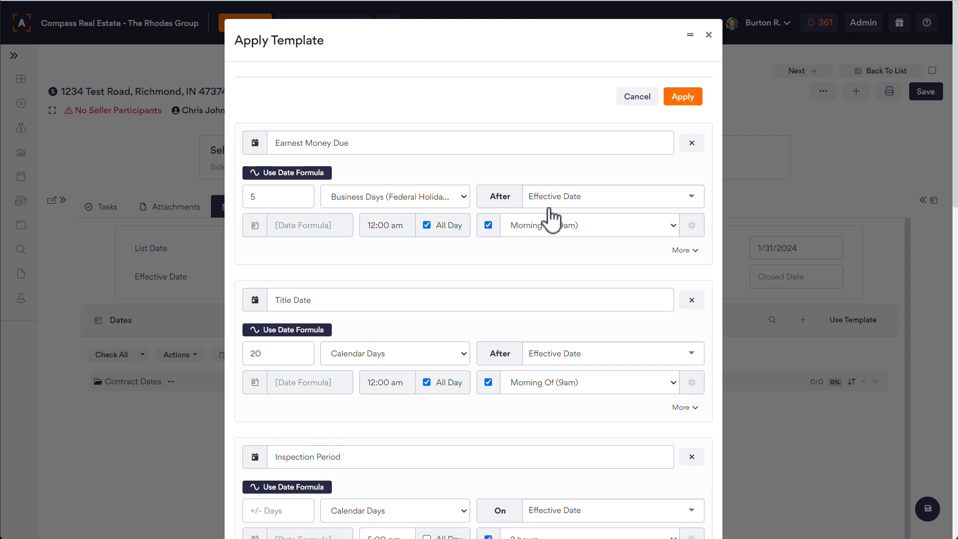
{"action": "left_click", "coordinate": [679, 98]}
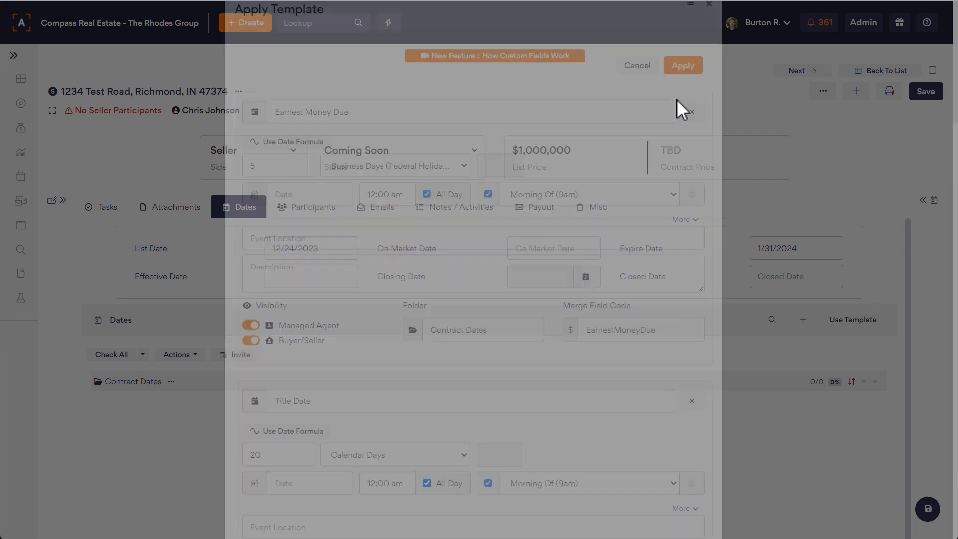
{"action": "scroll", "coordinate": [351, 334], "scroll_direction": "down", "scroll_amount": 2}
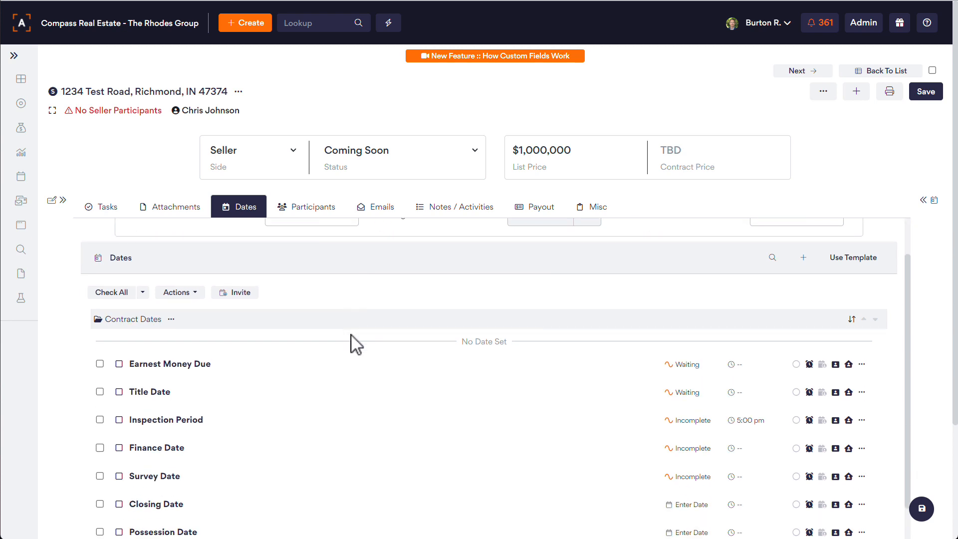
- Select the Earnest Money Due, Title Date, Inspection Period and Finance Date entries and open calendar invites for them
{"action": "left_click", "coordinate": [100, 364]}
{"action": "left_click", "coordinate": [100, 392]}
{"action": "left_click", "coordinate": [100, 419]}
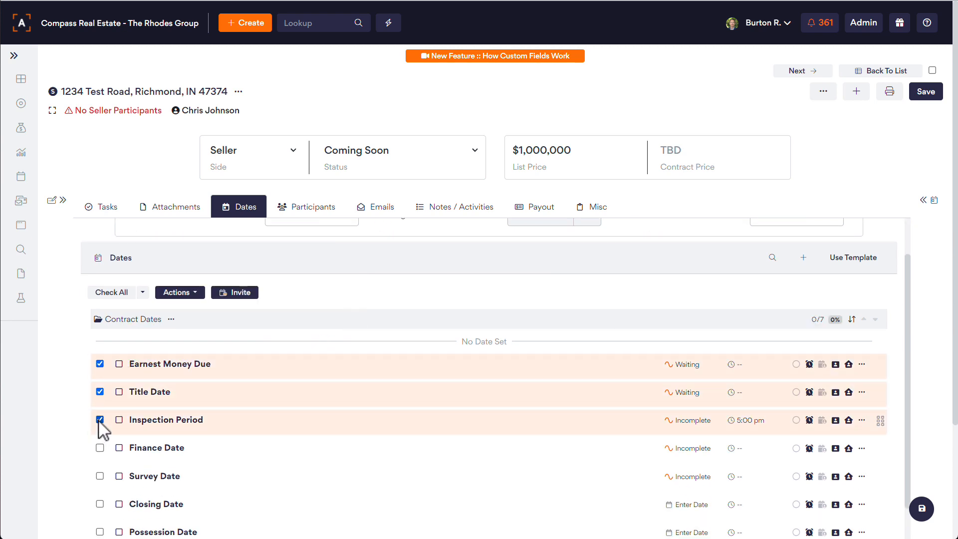
{"action": "left_click", "coordinate": [100, 447]}
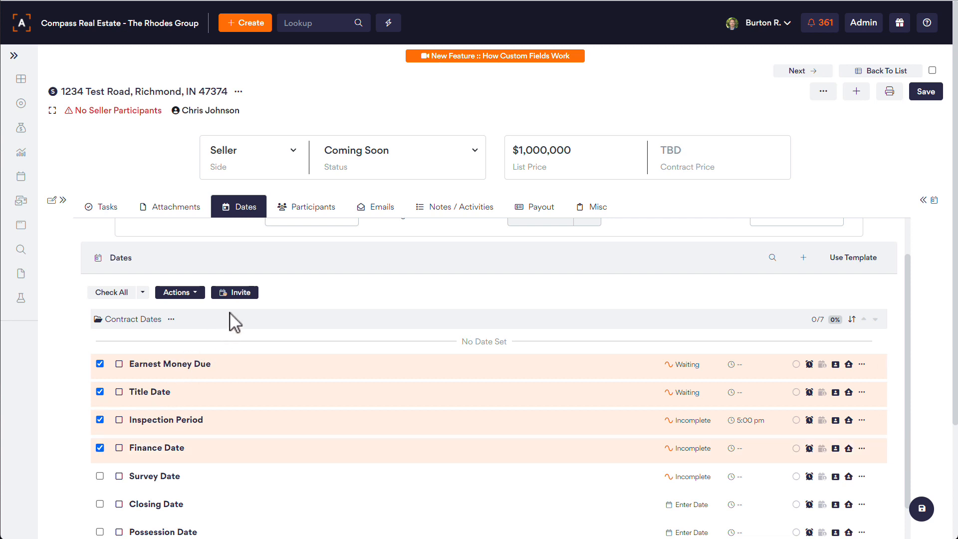
{"action": "left_click", "coordinate": [243, 298]}
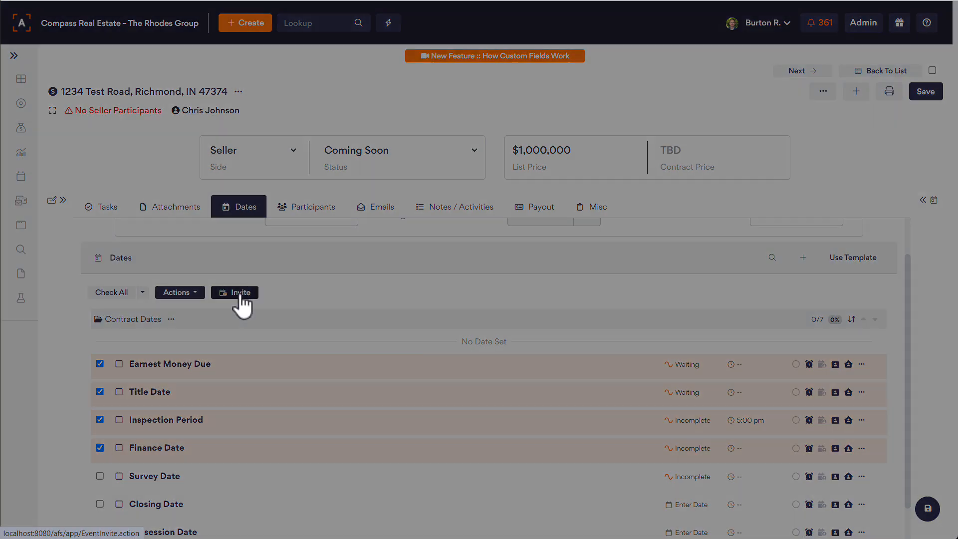
- Try choosing the Primary Agent and TC/Assistant 1 as calendar invitees, cancel the invites, and clear the date selection
{"action": "left_click", "coordinate": [343, 102]}
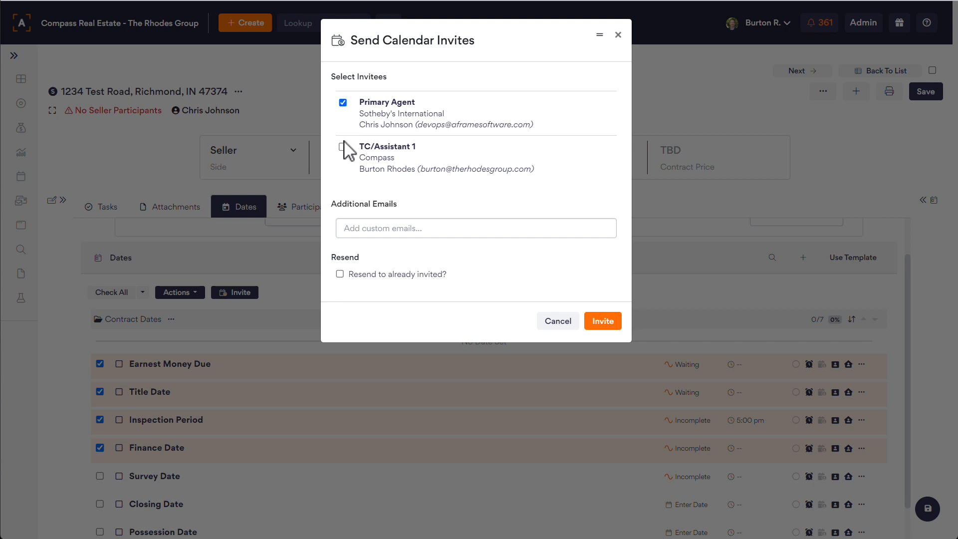
{"action": "left_click", "coordinate": [343, 147]}
{"action": "left_click", "coordinate": [363, 229]}
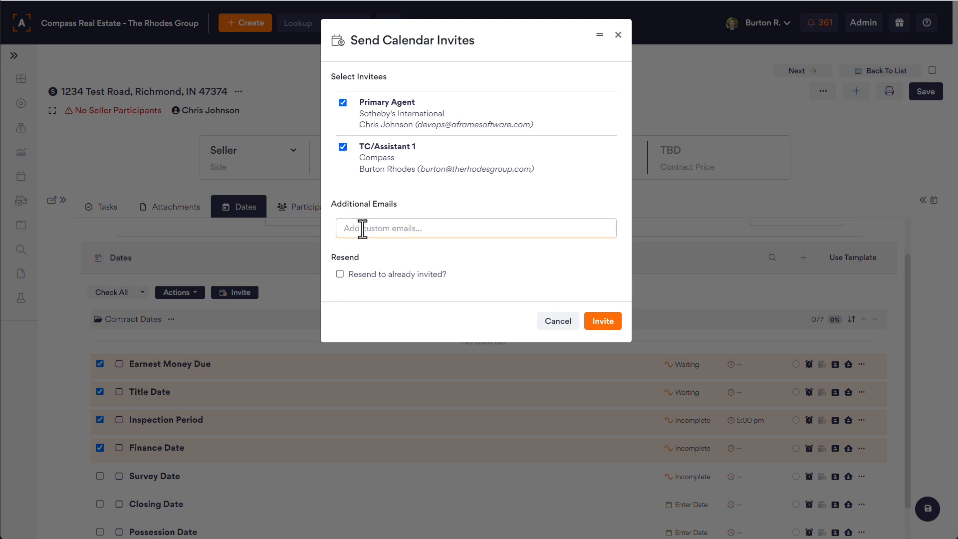
{"action": "left_click", "coordinate": [548, 322]}
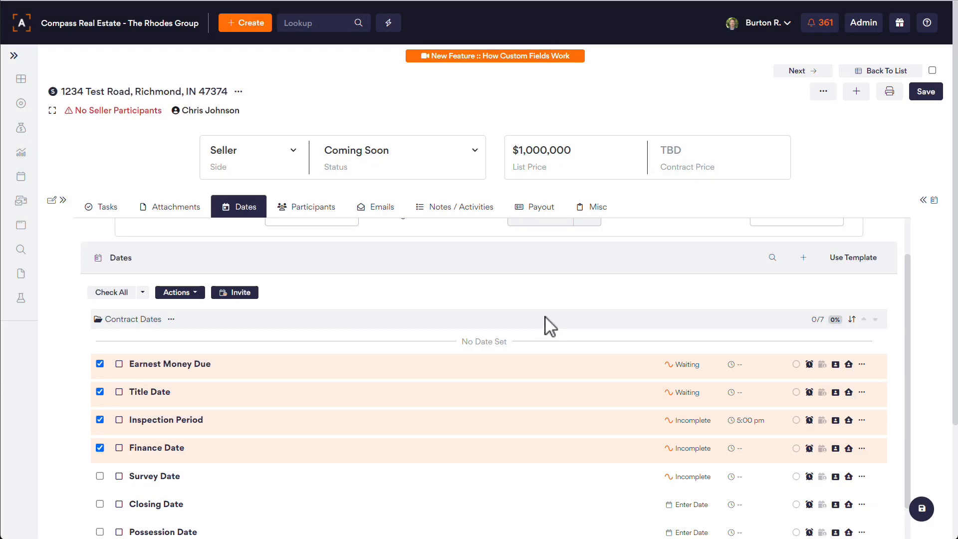
{"action": "left_click", "coordinate": [119, 294]}
{"action": "left_click", "coordinate": [119, 294]}
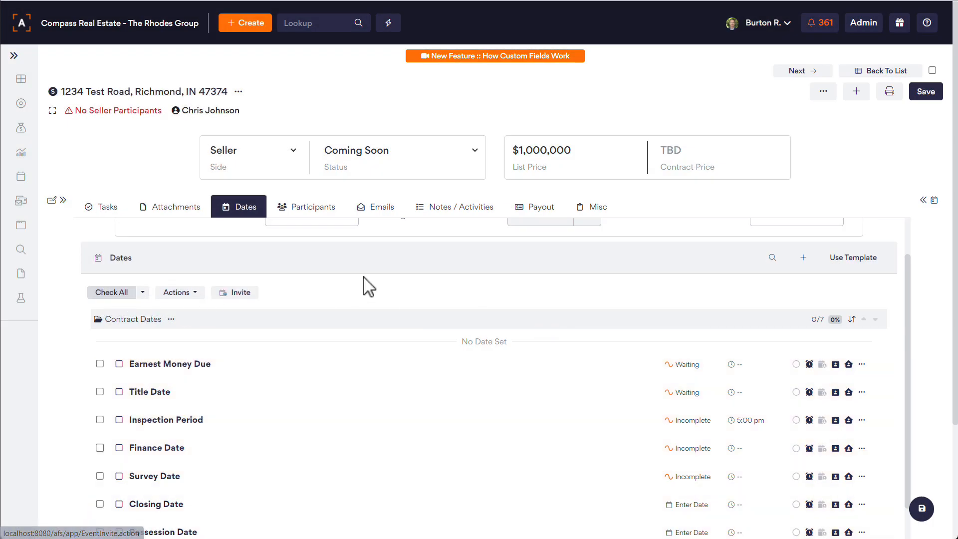
- Open the transaction's participants and look over the Primary Agent, Co-Agent and TC/Assistant assignments
{"action": "scroll", "coordinate": [364, 283], "scroll_direction": "up", "scroll_amount": 1}
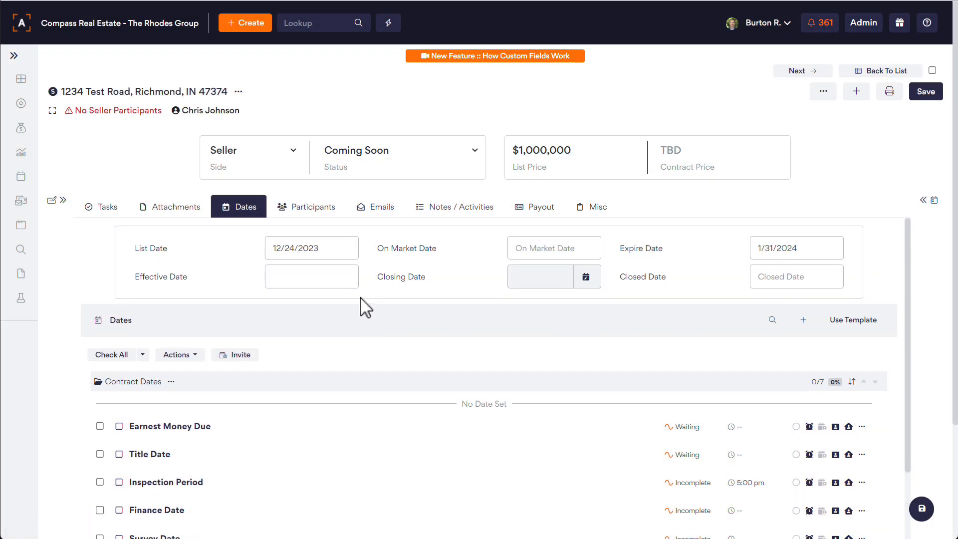
{"action": "left_click", "coordinate": [320, 212]}
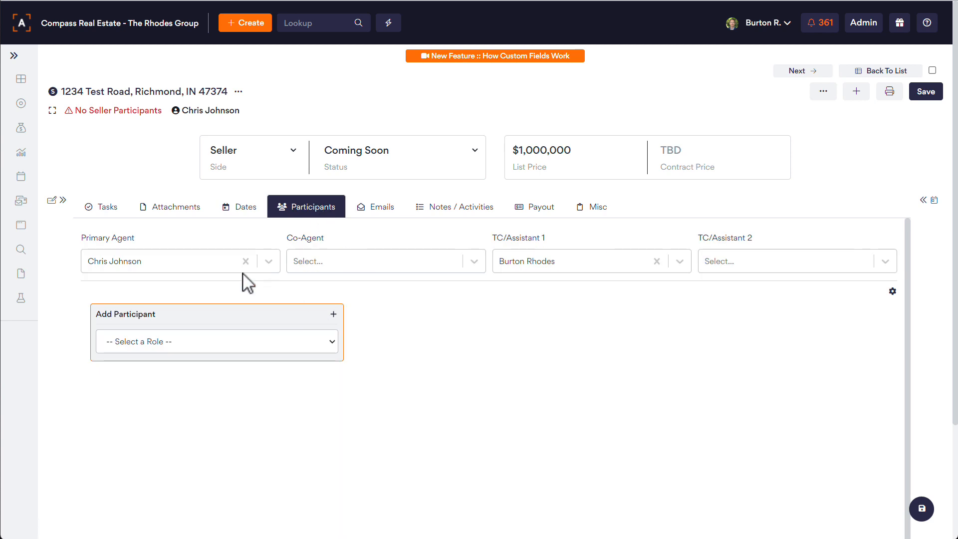
{"action": "left_click_drag", "start_coordinate": [83, 240], "coordinate": [763, 241]}
{"action": "left_click", "coordinate": [722, 327]}
{"action": "scroll", "coordinate": [449, 357], "scroll_direction": "down", "scroll_amount": 2}
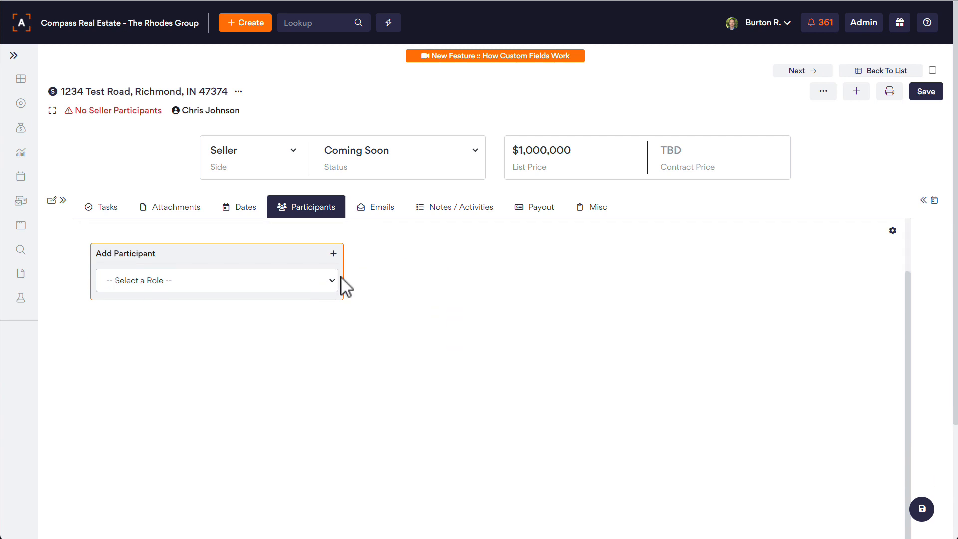
- Search the existing contacts for a couple and add them to the transaction in the Seller role
{"action": "left_click", "coordinate": [330, 283]}
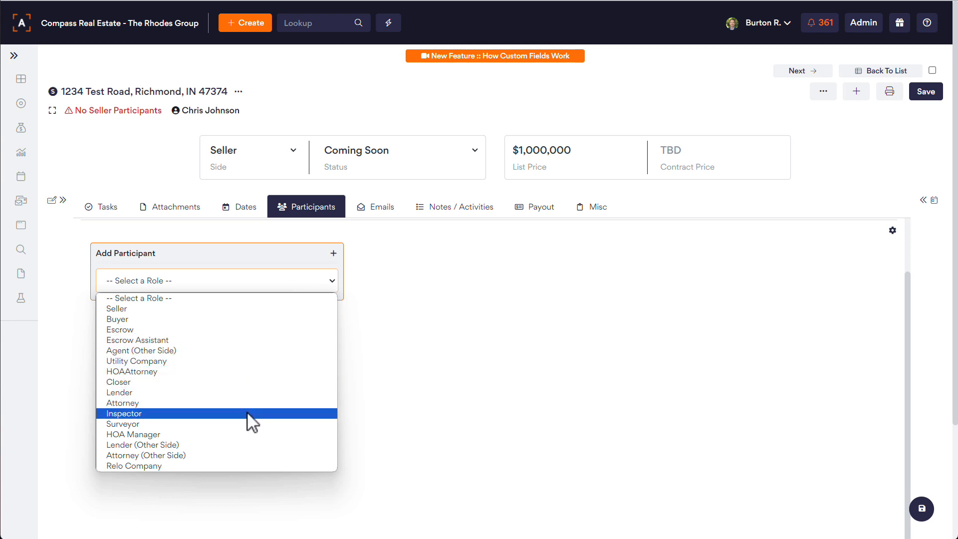
{"action": "left_click", "coordinate": [258, 309]}
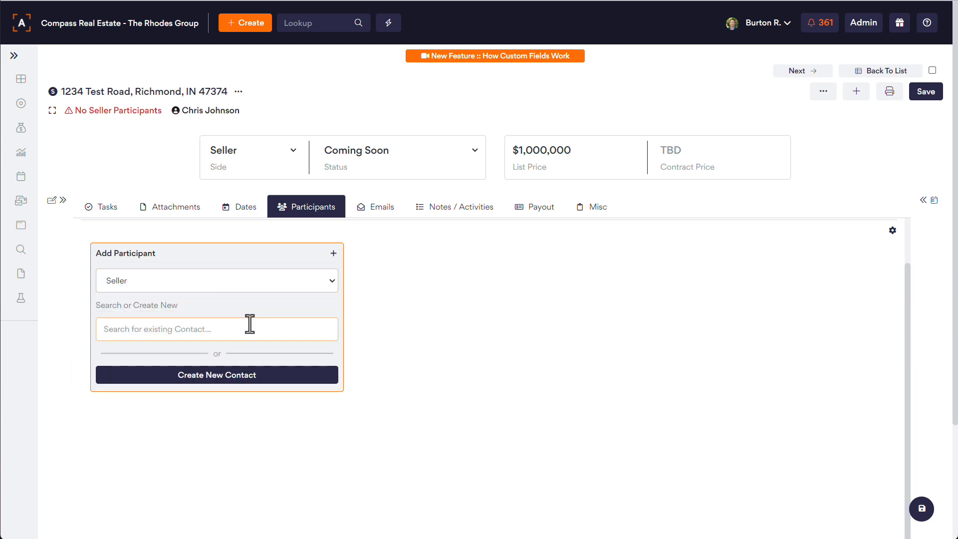
{"action": "type", "text": "John do"}
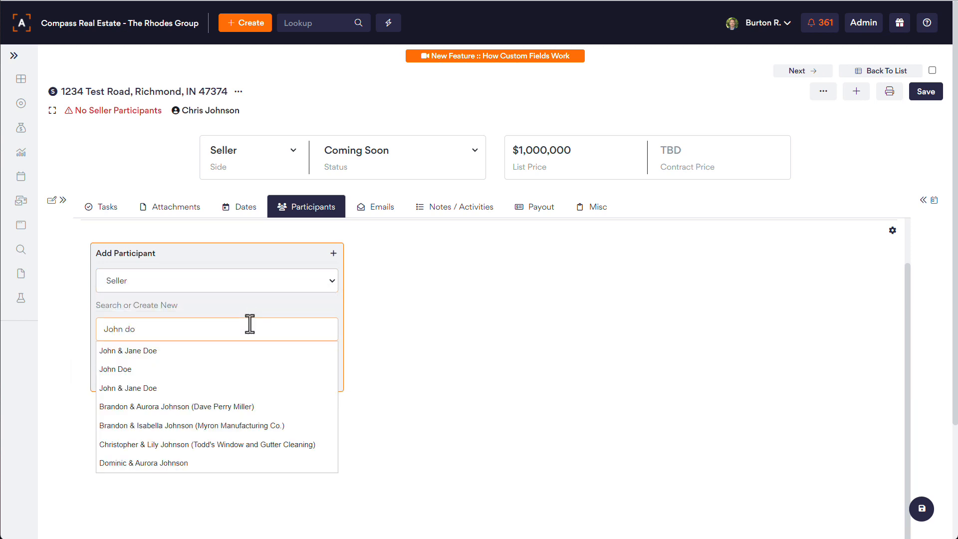
{"action": "left_click", "coordinate": [238, 347]}
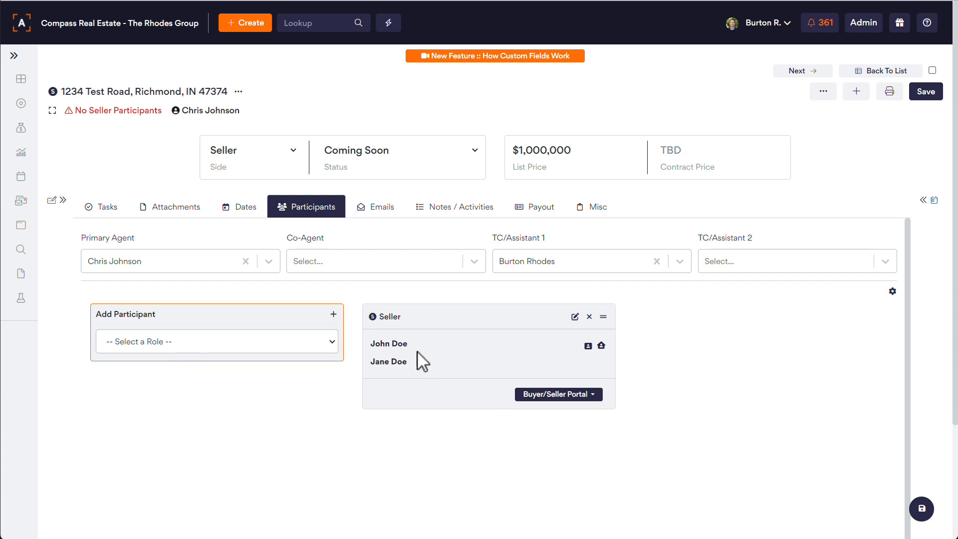
- Add another Seller participant by creating a new contact with the seller's first and last name
{"action": "left_click", "coordinate": [331, 341]}
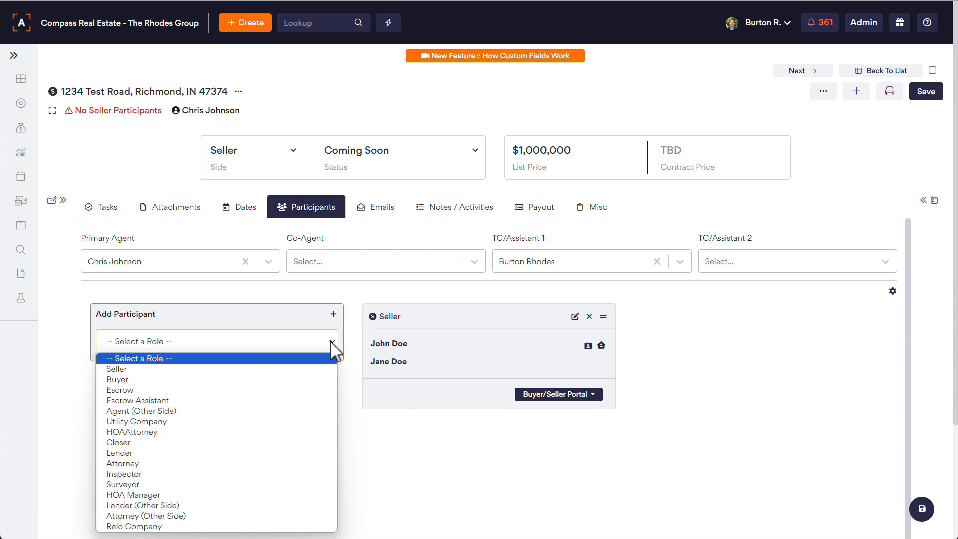
{"action": "left_click", "coordinate": [283, 369]}
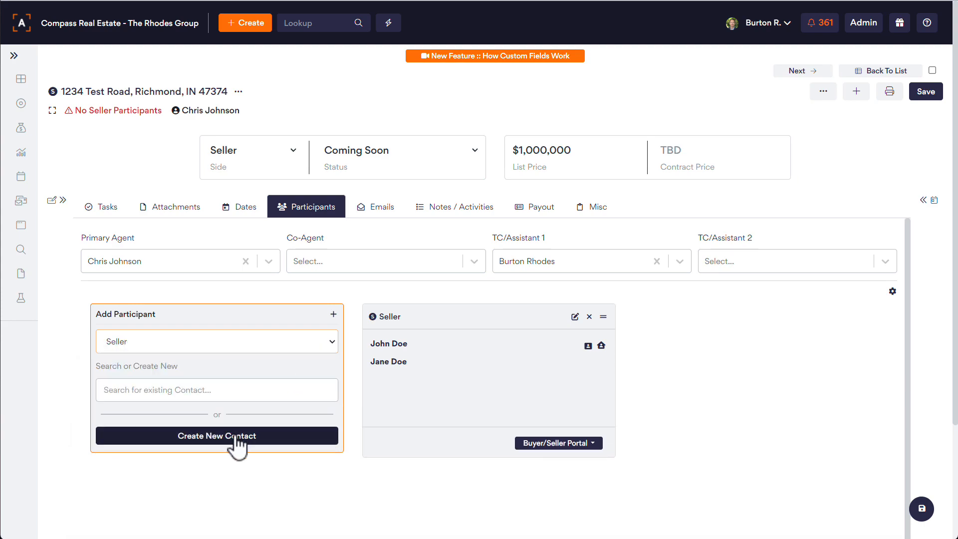
{"action": "left_click", "coordinate": [235, 436]}
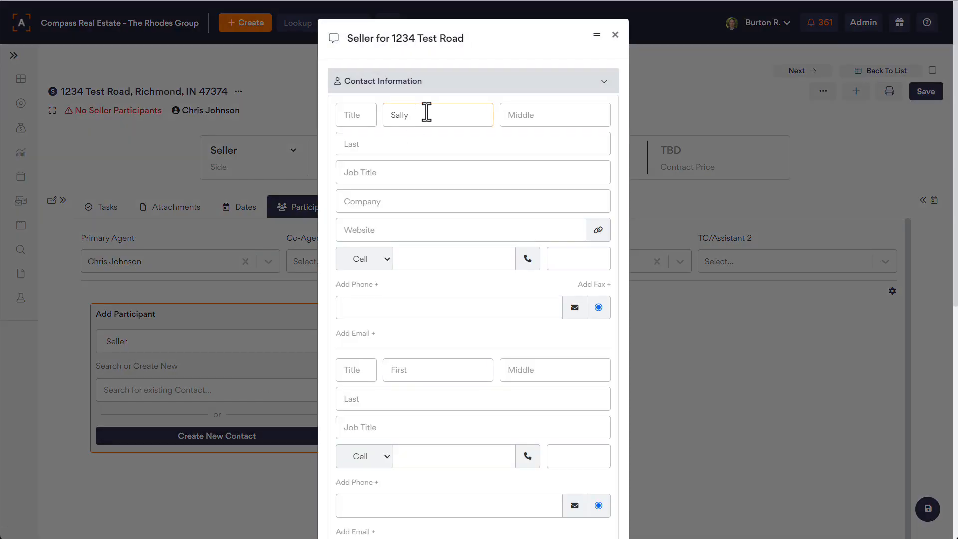
{"action": "key", "text": "Tab"}
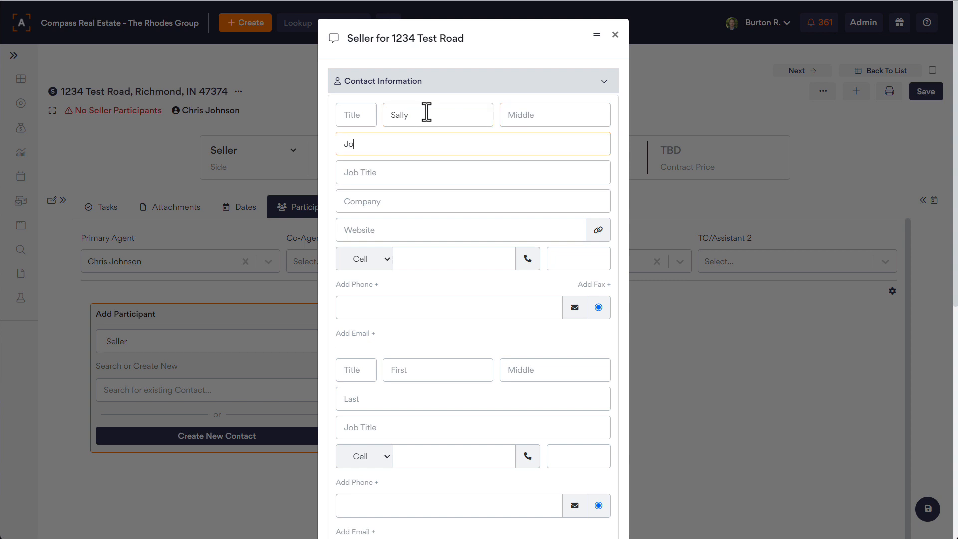
{"action": "key", "text": "Return"}
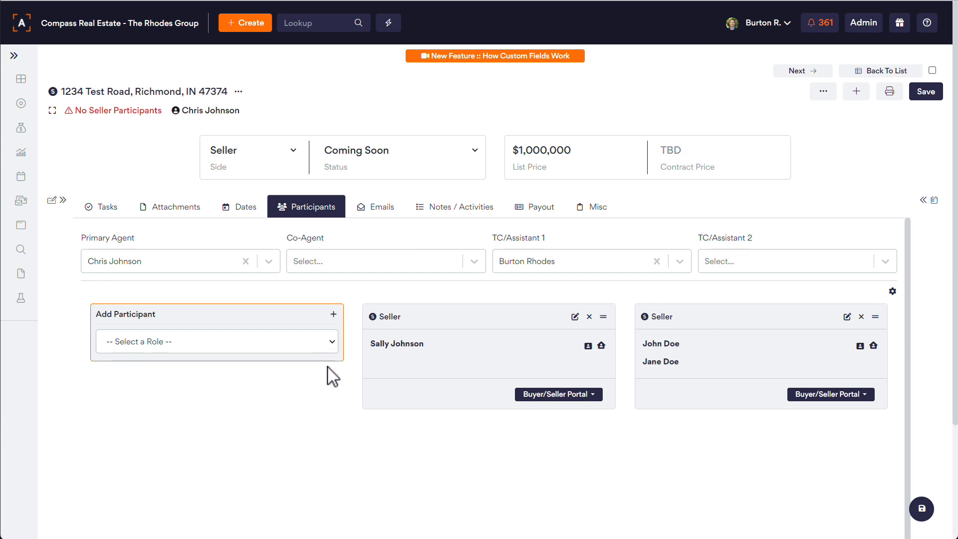
- Remove the couple's Seller participant card from the transaction and confirm the removal
{"action": "left_click", "coordinate": [861, 316]}
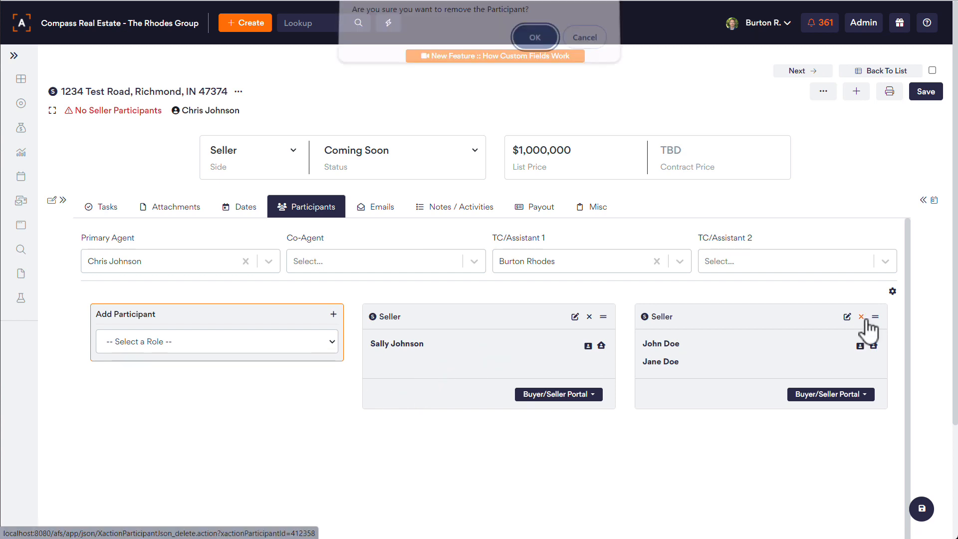
{"action": "left_click", "coordinate": [538, 46]}
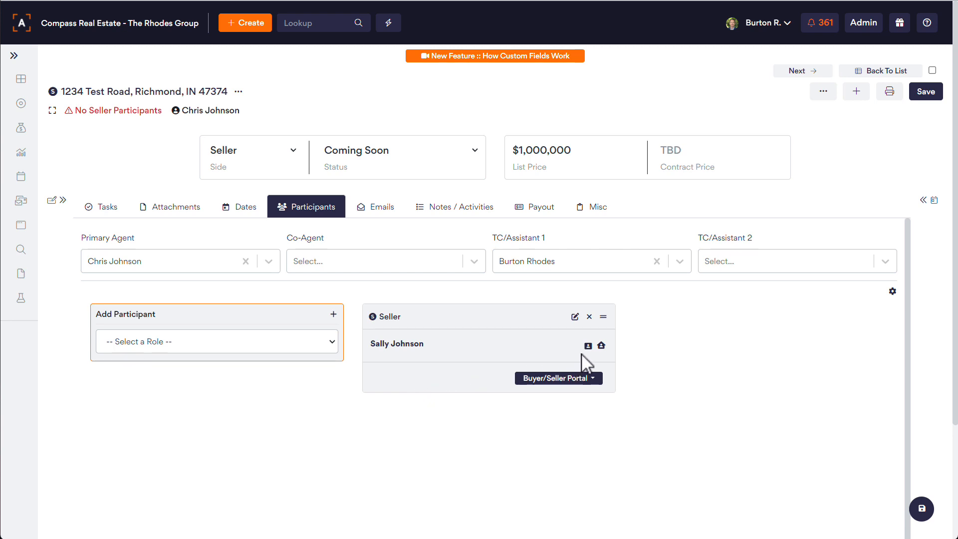
- Look over the roles available for adding another participant and the option for adding new ones
{"action": "left_click", "coordinate": [330, 337]}
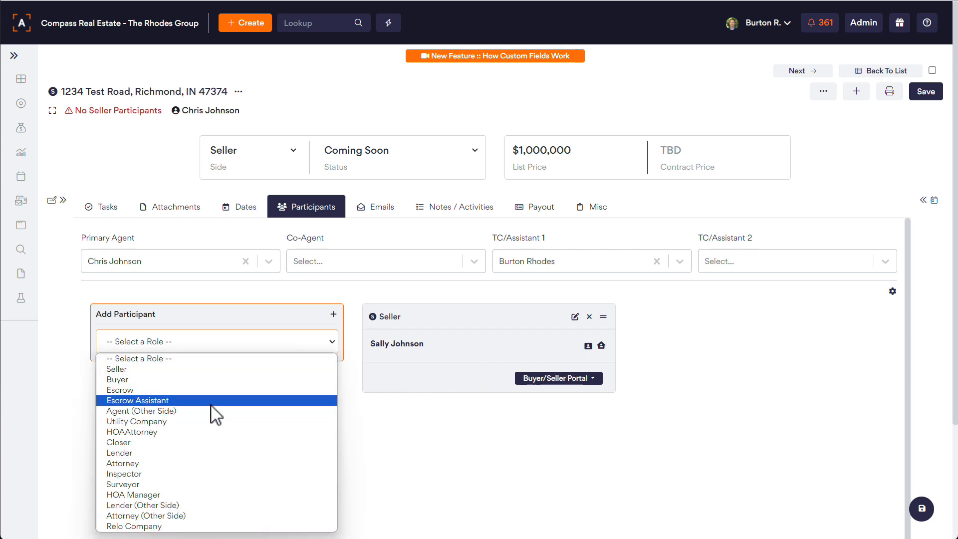
{"action": "left_click", "coordinate": [359, 397]}
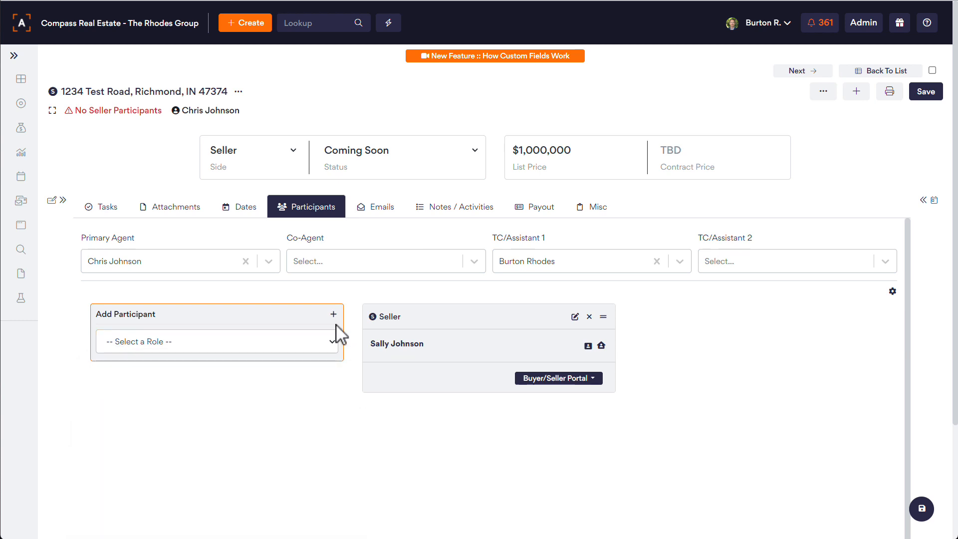
{"action": "left_click", "coordinate": [333, 314]}
{"action": "left_click", "coordinate": [355, 396]}
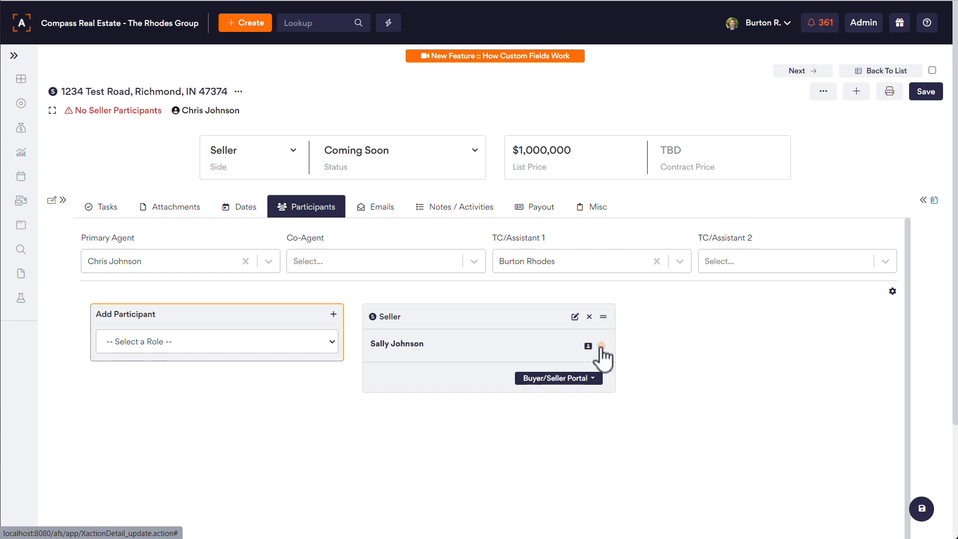
- Open the transaction's emails, preview the body of the TC Intro email, and collapse it again
{"action": "left_click", "coordinate": [389, 209]}
{"action": "left_click", "coordinate": [189, 320]}
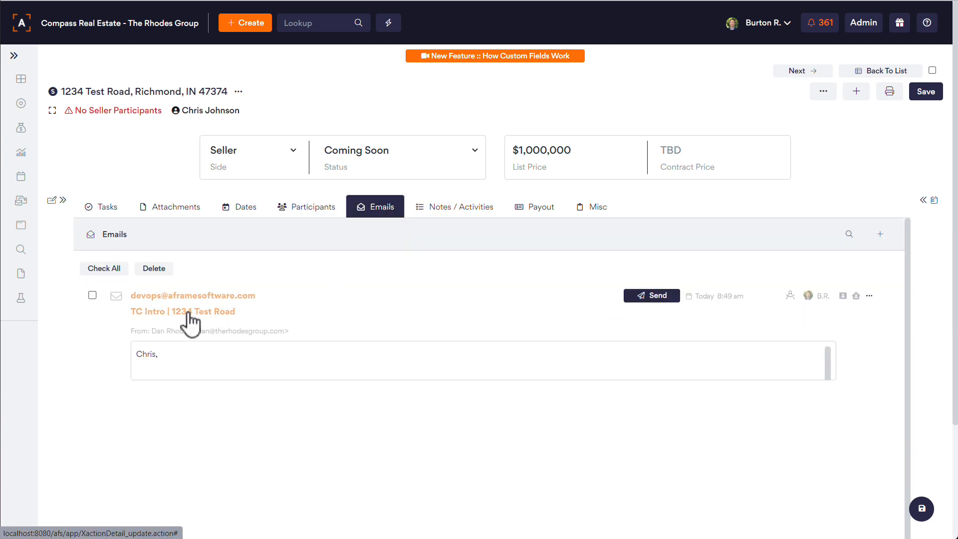
{"action": "left_click", "coordinate": [188, 317]}
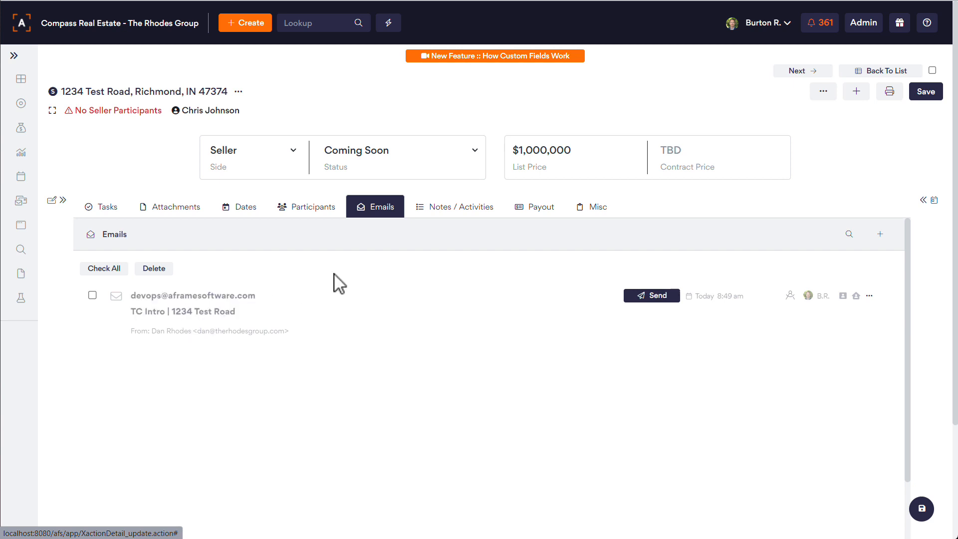
- Create a new transaction activity with the text "A note here!" and set its type to Open House
{"action": "left_click", "coordinate": [449, 218]}
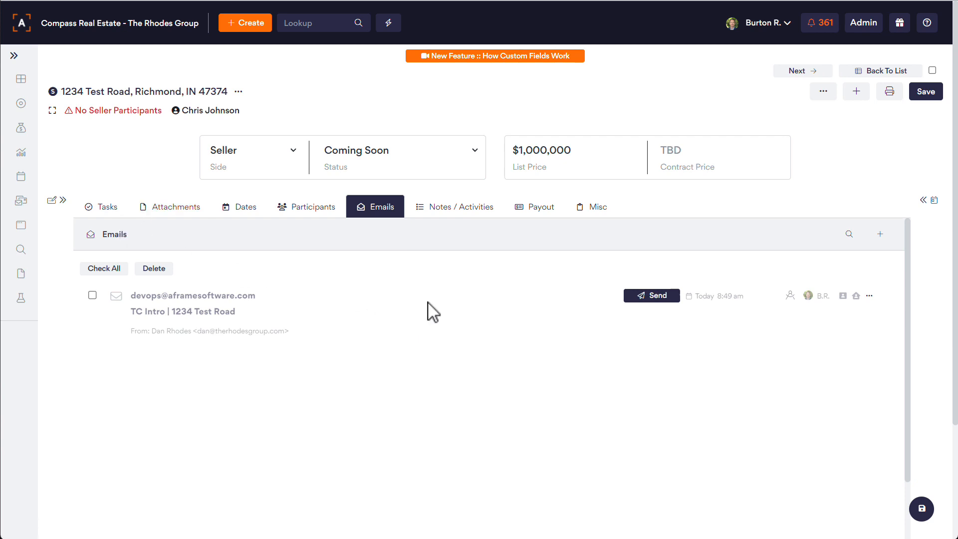
{"action": "left_click", "coordinate": [442, 211]}
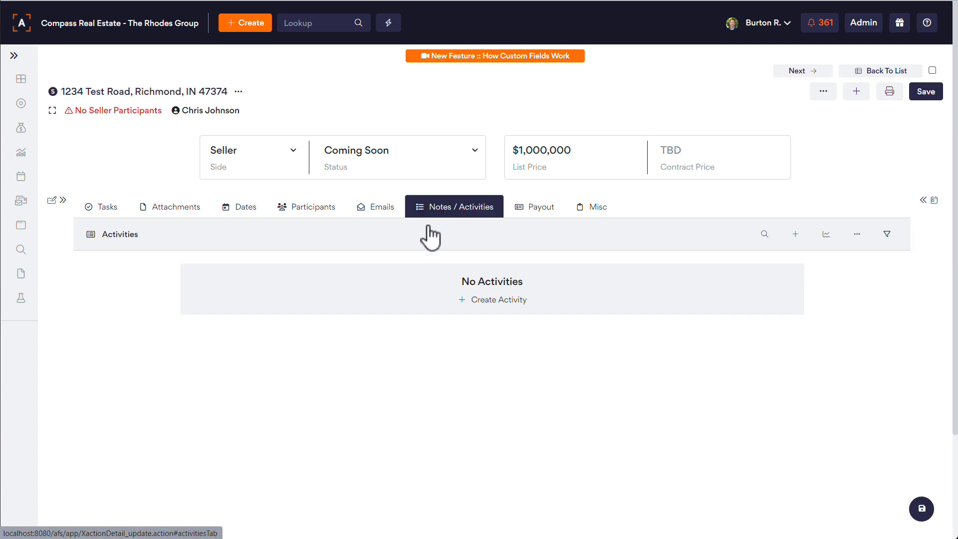
{"action": "left_click", "coordinate": [506, 299]}
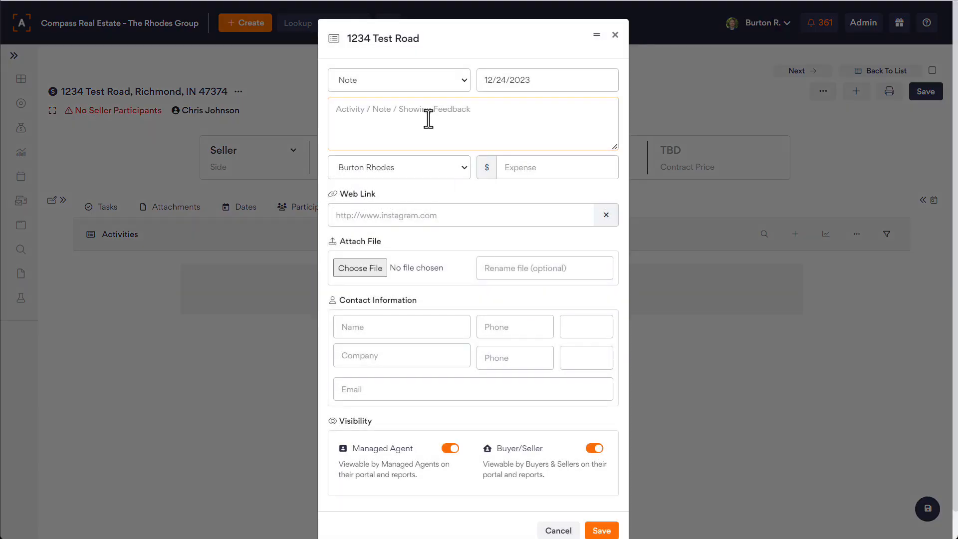
{"action": "type", "text": "A not here!"}
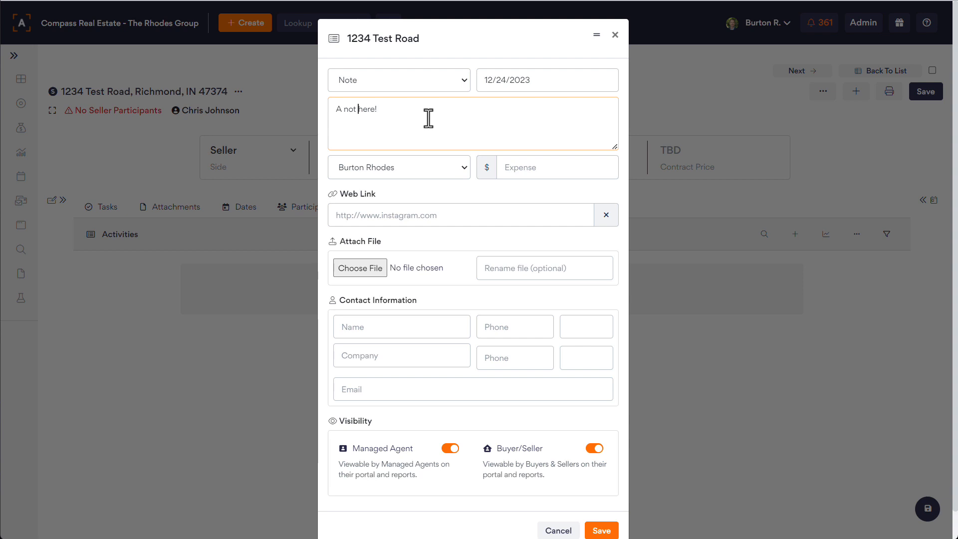
{"action": "type", "text": "e"}
{"action": "left_click", "coordinate": [432, 88]}
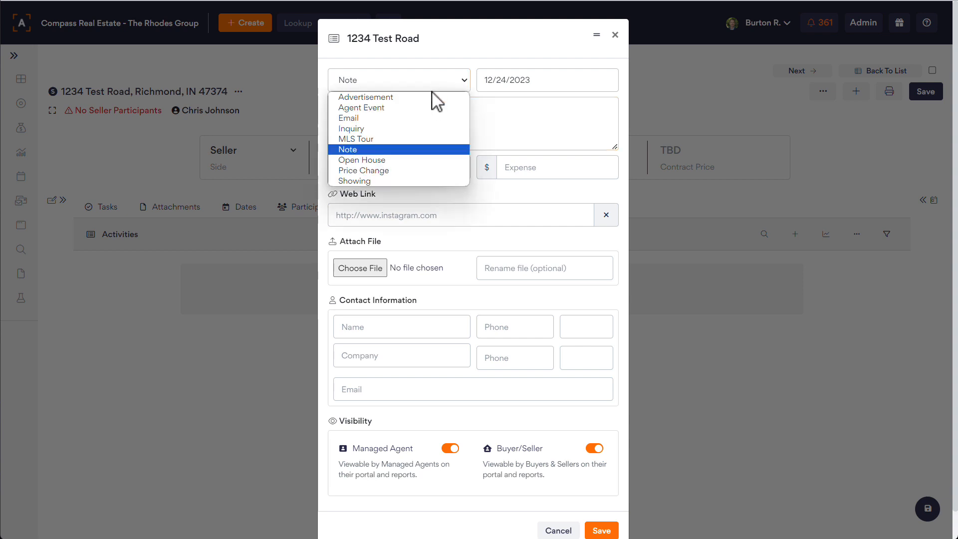
{"action": "left_click", "coordinate": [418, 161]}
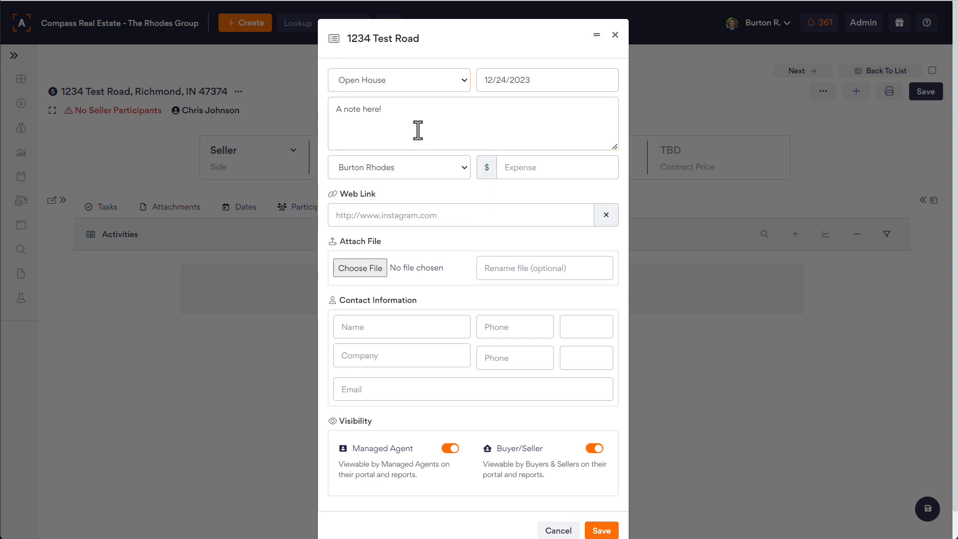
{"action": "left_click", "coordinate": [410, 215]}
{"action": "type", "text": "www.google.com"}
{"action": "key", "text": "Tab"}
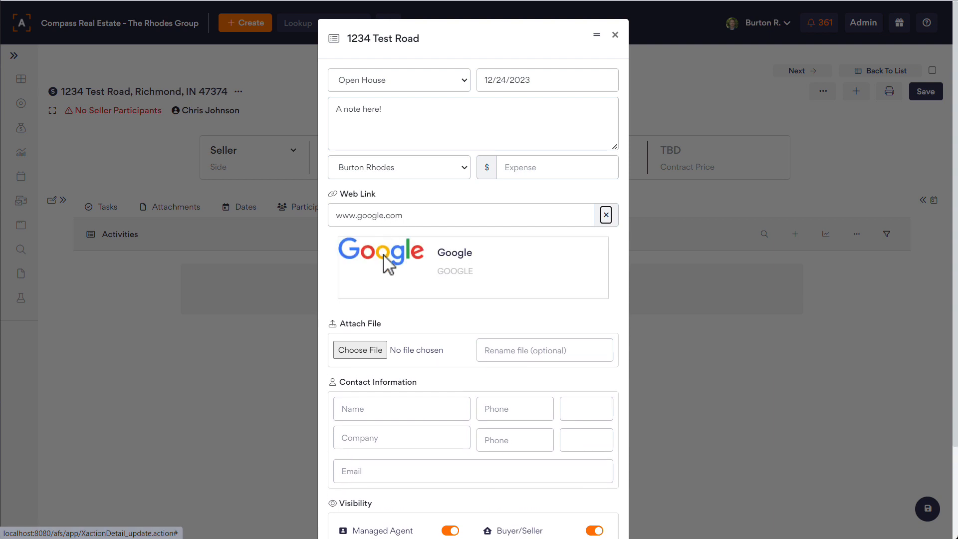
- Turn off the activity's Managed Agent and Buyer/Seller visibility
{"action": "scroll", "coordinate": [400, 317], "scroll_direction": "down", "scroll_amount": 2}
{"action": "scroll", "coordinate": [423, 348], "scroll_direction": "down", "scroll_amount": 1}
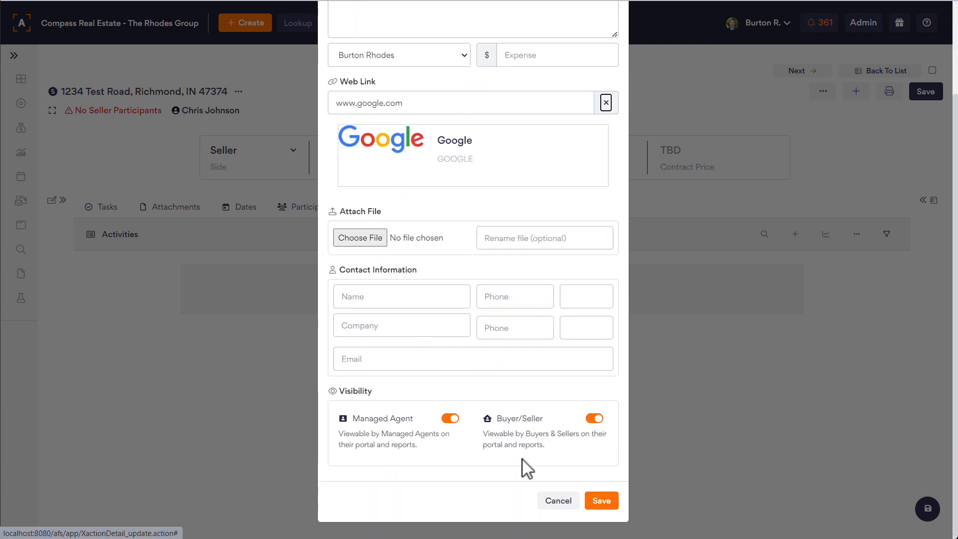
{"action": "left_click", "coordinate": [449, 418]}
{"action": "left_click", "coordinate": [595, 418]}
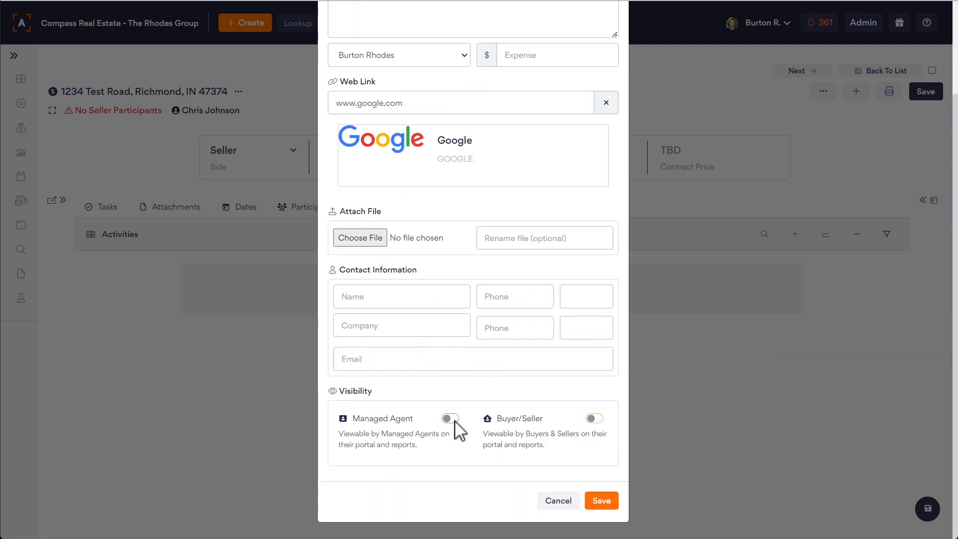
- Turn the activity's Managed Agent and Buyer/Seller visibility back on and save the activity
{"action": "left_click", "coordinate": [450, 418]}
{"action": "left_click", "coordinate": [597, 421]}
{"action": "left_click", "coordinate": [601, 500]}
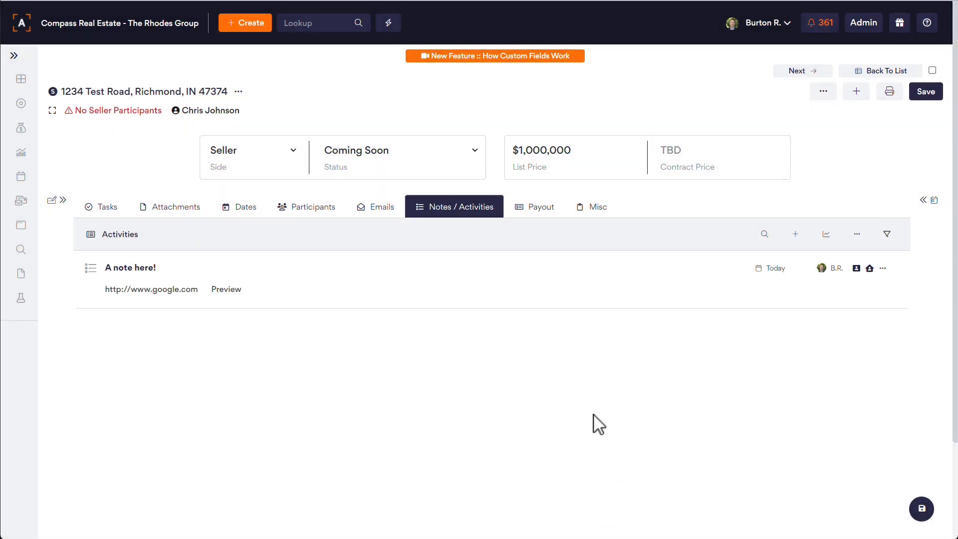
- Show the showings chart above the activities list and hide it again
{"action": "left_click", "coordinate": [826, 235]}
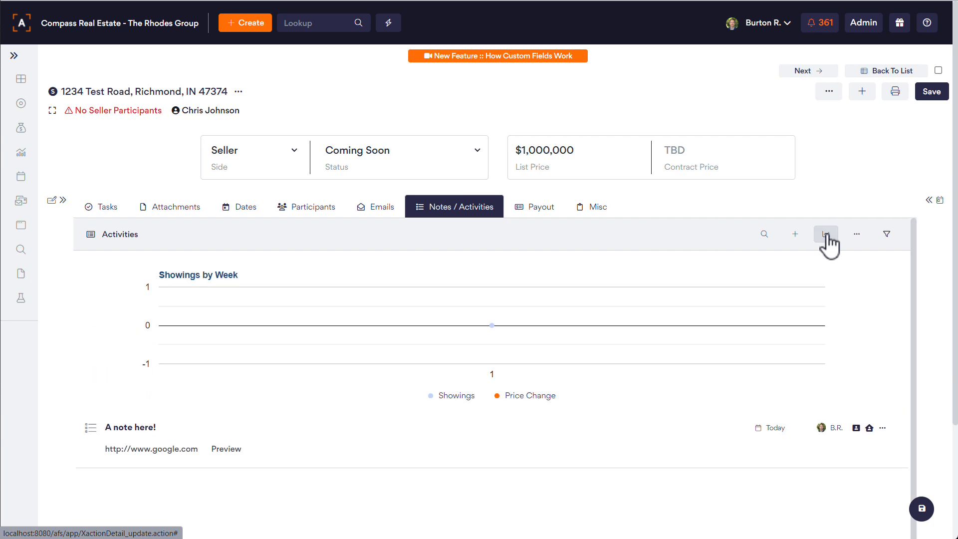
{"action": "left_click", "coordinate": [826, 235]}
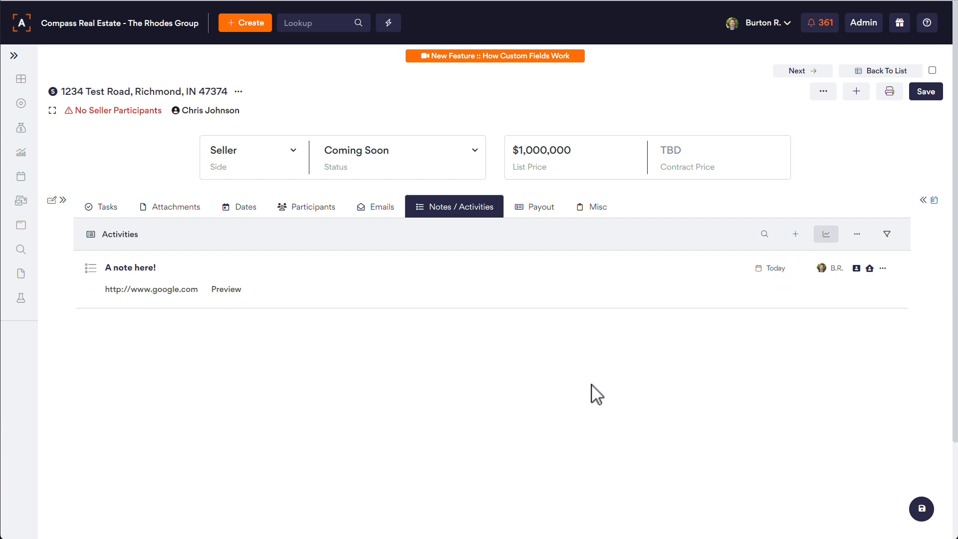
{"action": "left_click", "coordinate": [825, 235]}
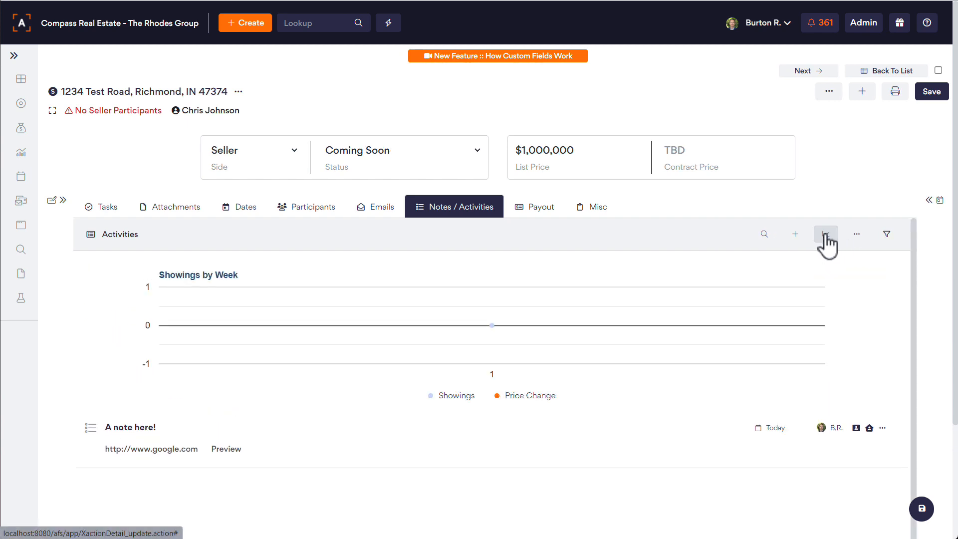
{"action": "left_click", "coordinate": [825, 235]}
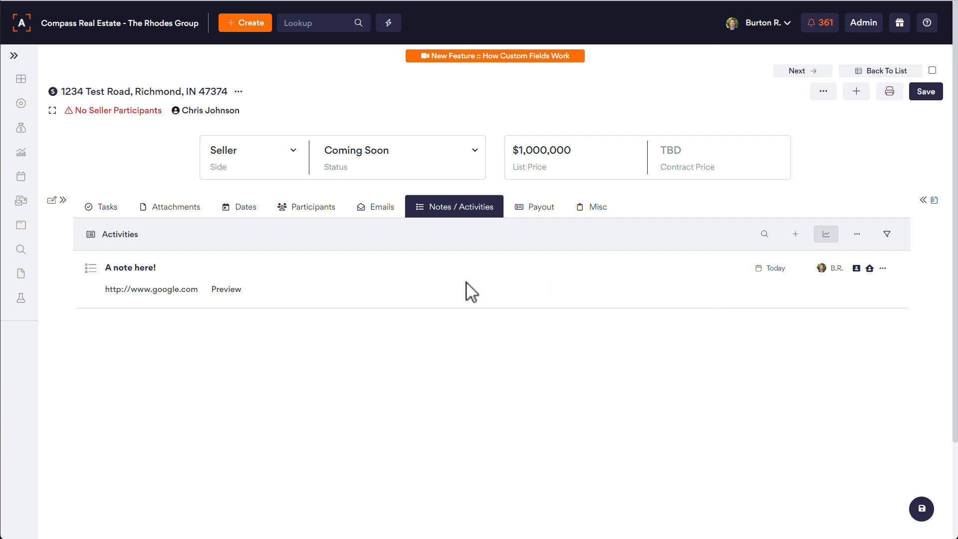
- Enter a payout commission of 3%, calculate the estimated gross payout, and try to calculate the actual gross payout
{"action": "left_click", "coordinate": [534, 212]}
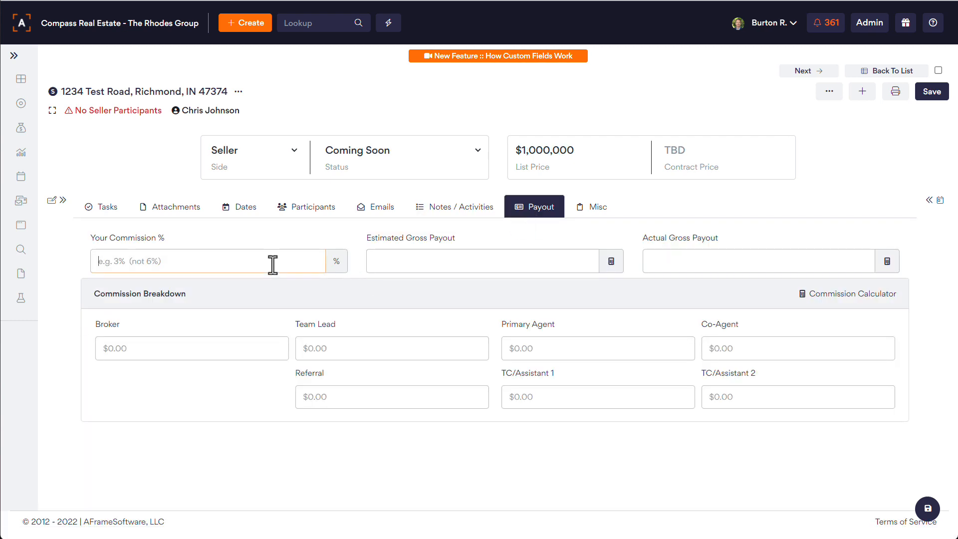
{"action": "type", "text": "3"}
{"action": "left_click", "coordinate": [612, 261]}
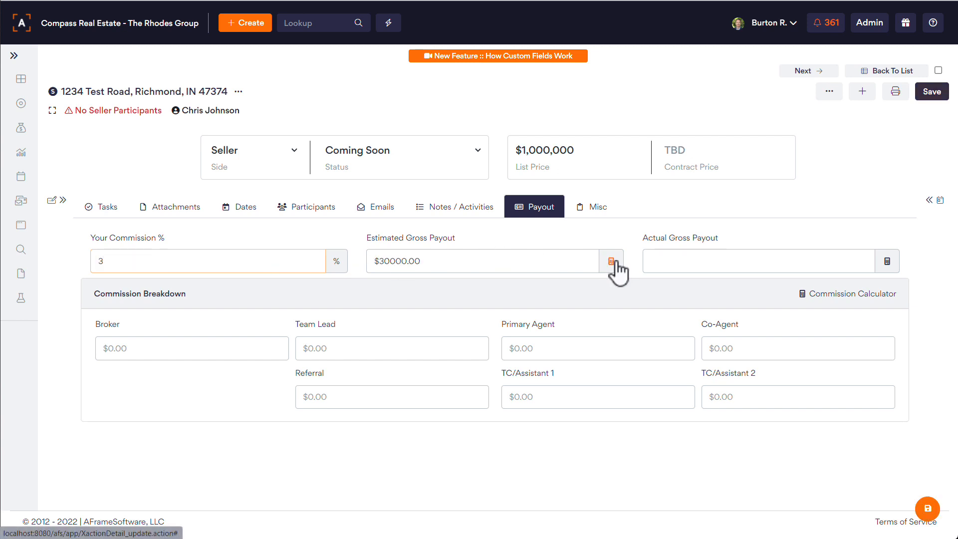
{"action": "left_click", "coordinate": [886, 261]}
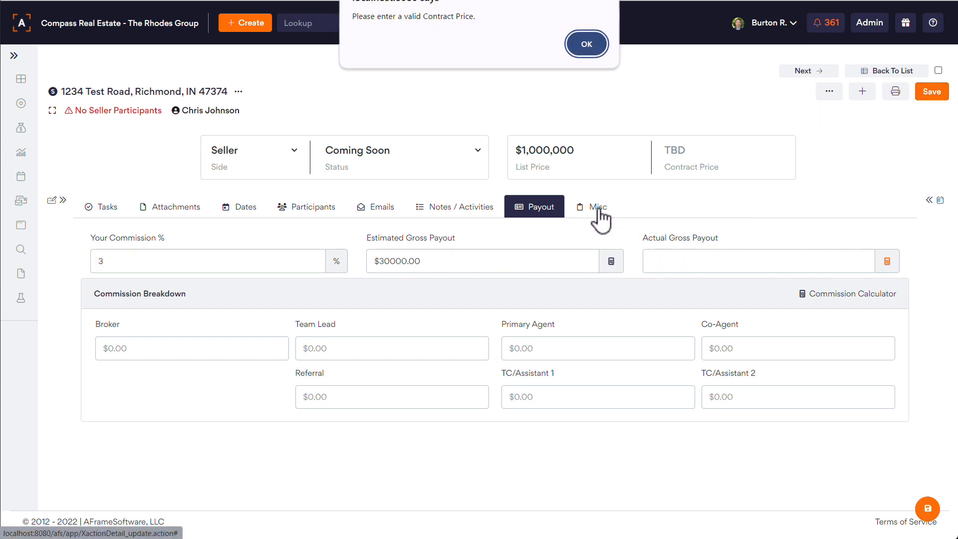
{"action": "left_click", "coordinate": [588, 41]}
- In the transaction's miscellaneous details, preview the Managed Agent portal link email and cancel it without sending
{"action": "left_click", "coordinate": [591, 207]}
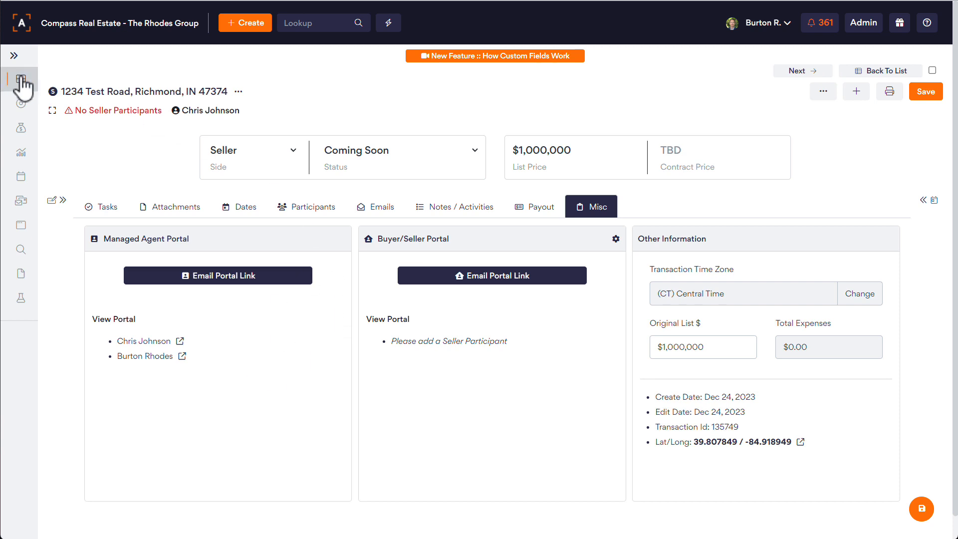
{"action": "left_click", "coordinate": [209, 282]}
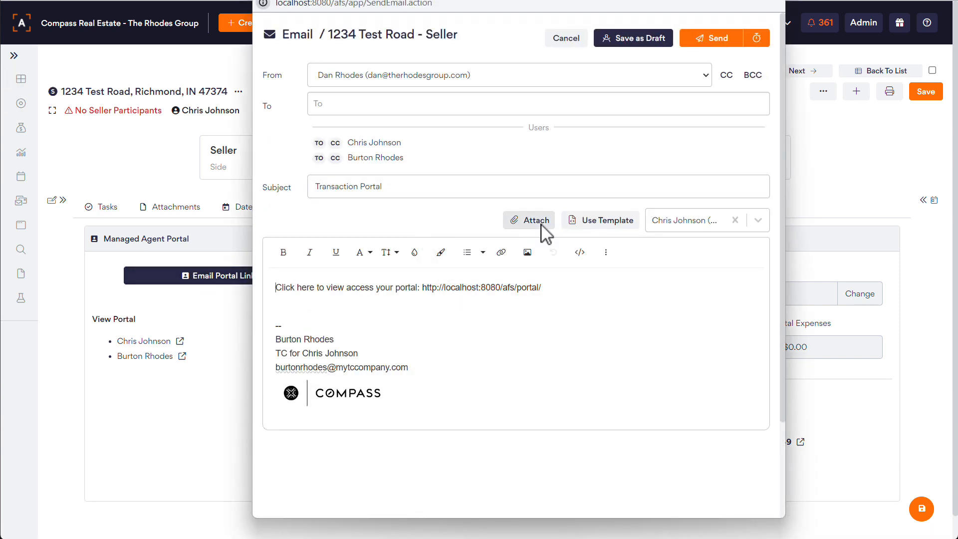
{"action": "left_click", "coordinate": [567, 39]}
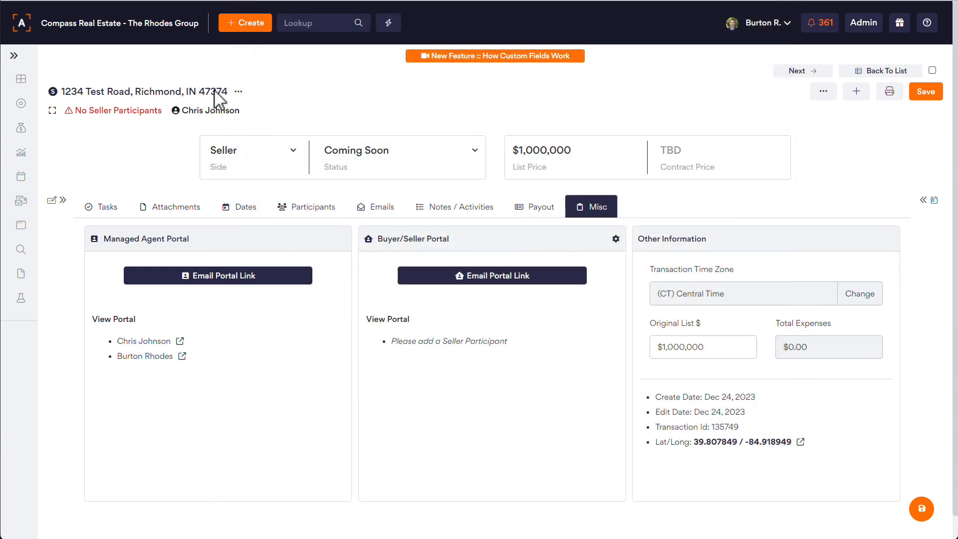
- Leave the transaction without saving and open the miscellaneous details of the pending dual-side Dallas transaction
{"action": "left_click", "coordinate": [22, 79]}
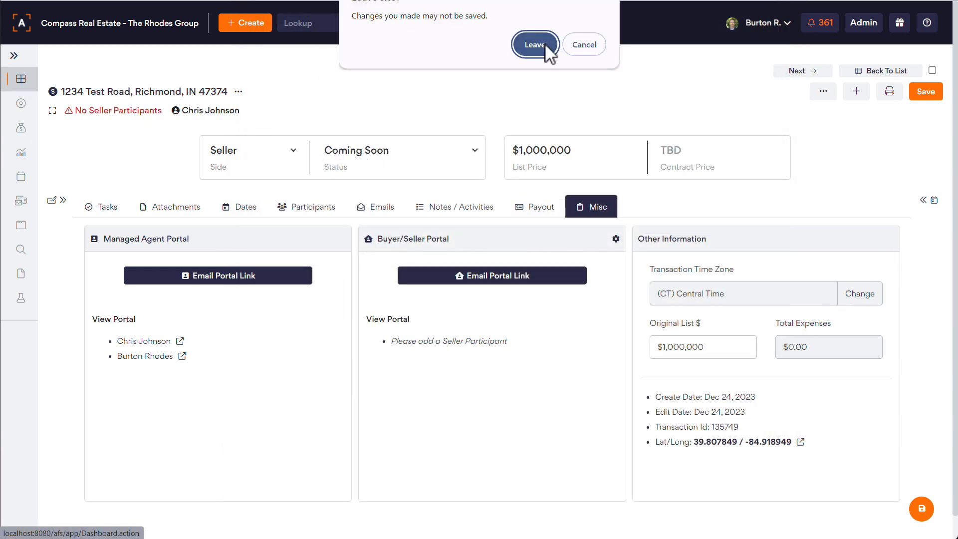
{"action": "left_click", "coordinate": [545, 44]}
{"action": "left_click", "coordinate": [102, 220]}
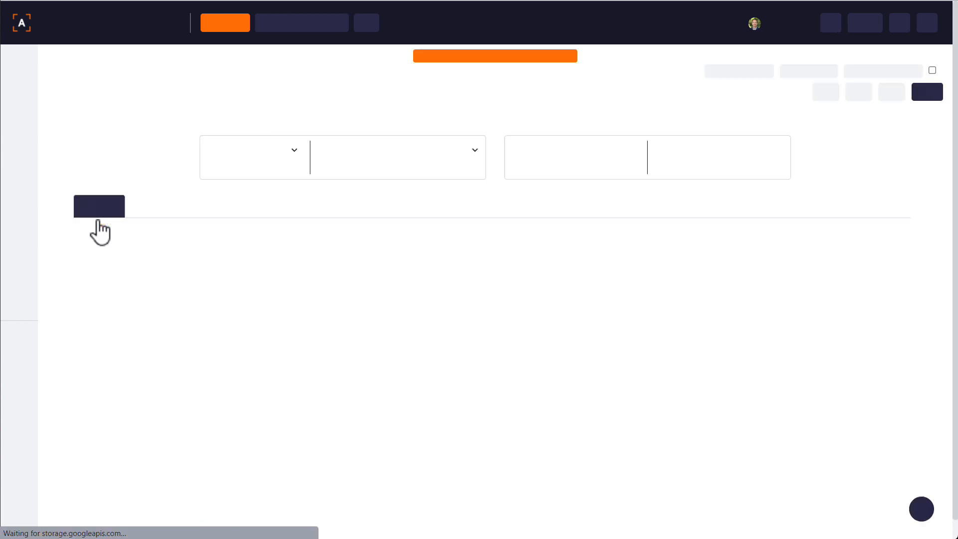
{"action": "left_click", "coordinate": [593, 208]}
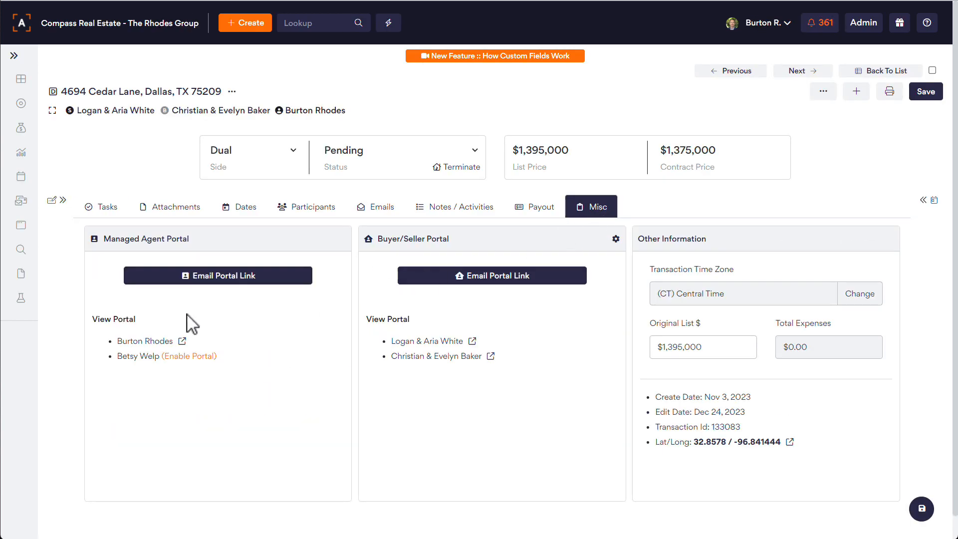
- Open the managed agent's transaction portal and review its open transactions, upcoming dates and the On Track For line of the pipeline
{"action": "left_click", "coordinate": [149, 343]}
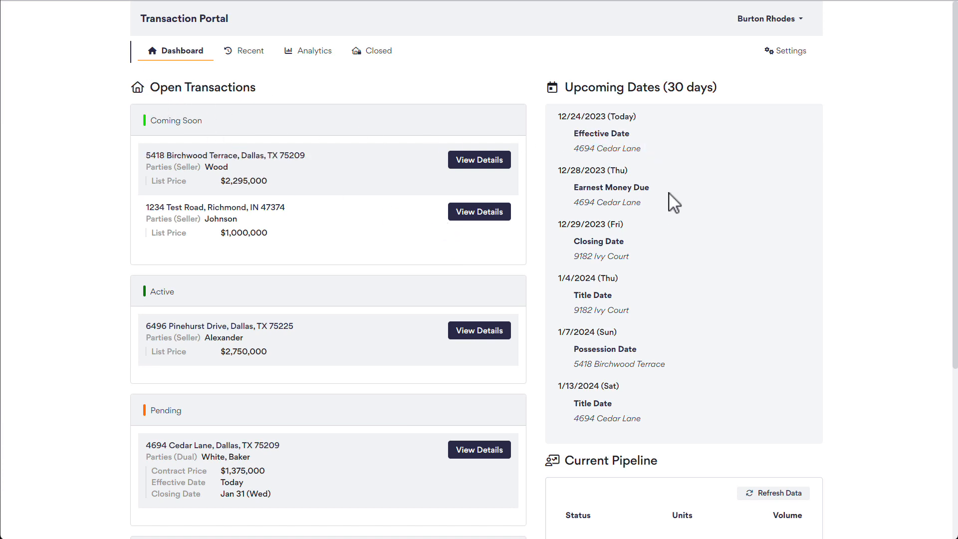
{"action": "scroll", "coordinate": [672, 211], "scroll_direction": "down", "scroll_amount": 5}
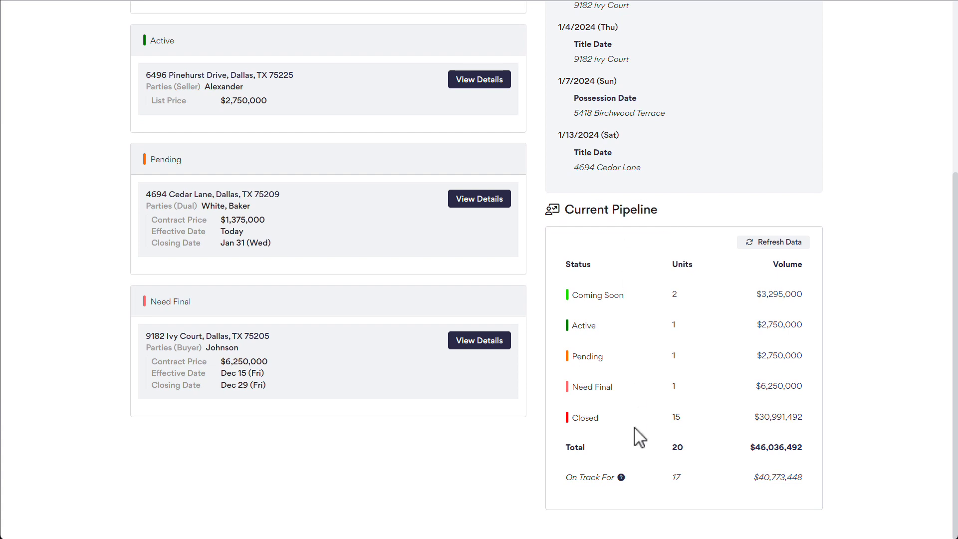
{"action": "left_click_drag", "start_coordinate": [567, 477], "coordinate": [813, 477]}
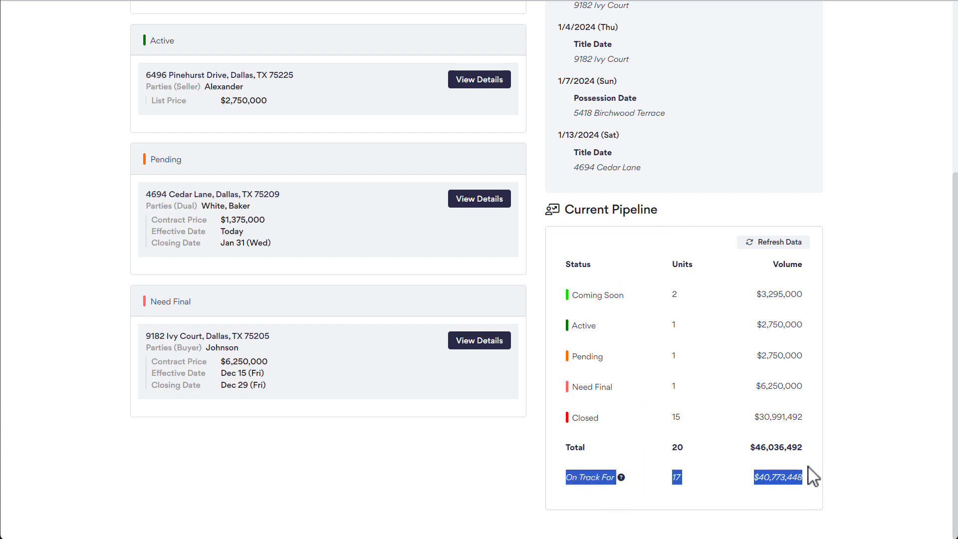
{"action": "left_click", "coordinate": [844, 460]}
{"action": "scroll", "coordinate": [325, 451], "scroll_direction": "up", "scroll_amount": 3}
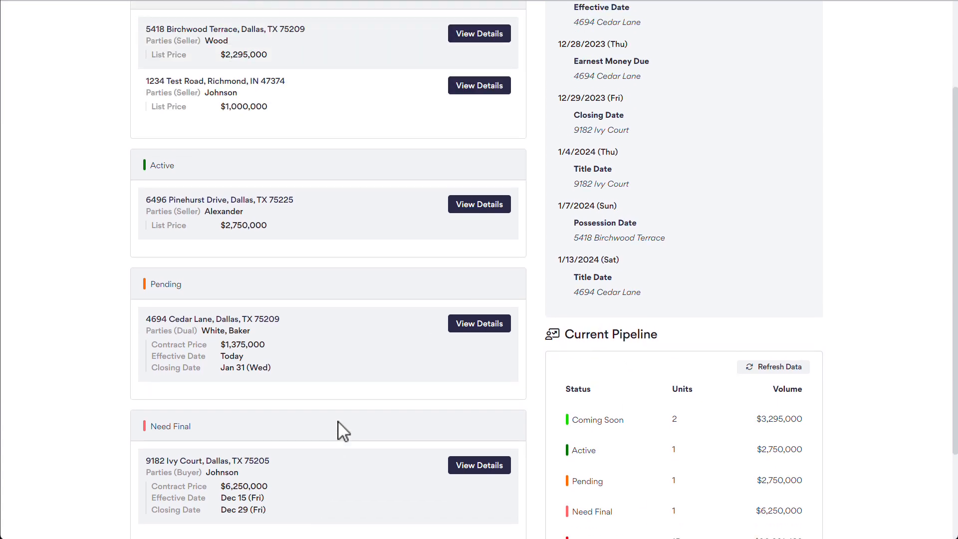
{"action": "scroll", "coordinate": [338, 421], "scroll_direction": "up", "scroll_amount": 2}
- Open the pending transaction's details in the portal and review its contact info, dates, tasks, files, participants and company branding
{"action": "left_click", "coordinate": [467, 393]}
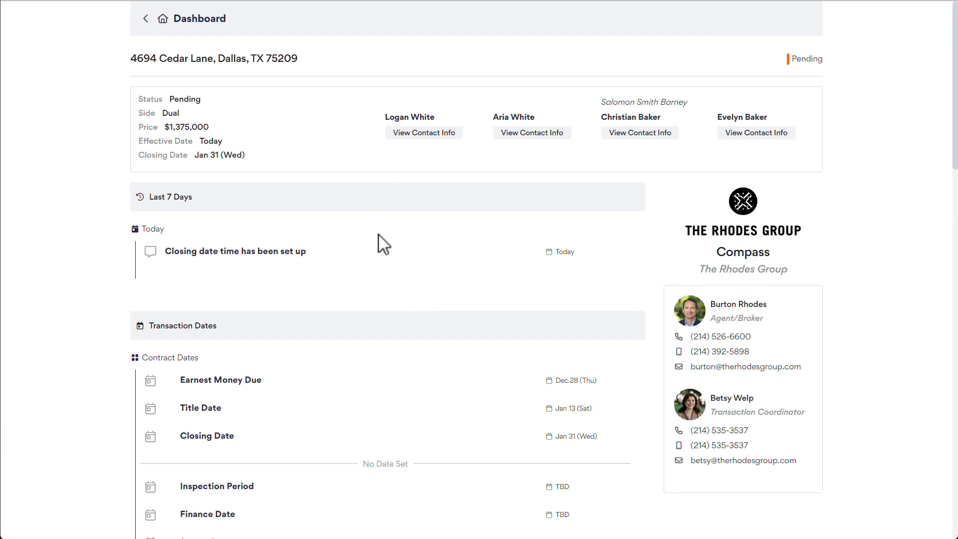
{"action": "left_click", "coordinate": [446, 136]}
{"action": "left_click", "coordinate": [443, 134]}
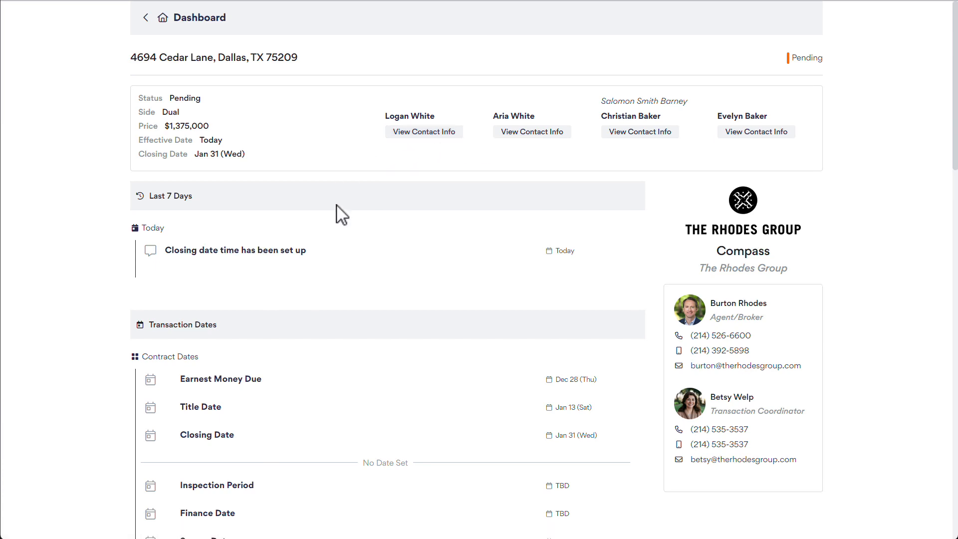
{"action": "scroll", "coordinate": [337, 204], "scroll_direction": "down", "scroll_amount": 4}
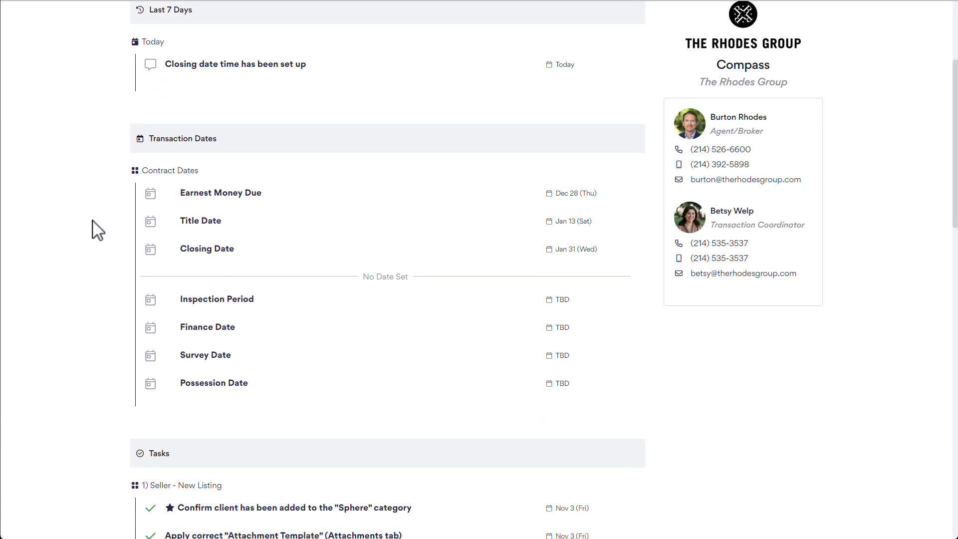
{"action": "scroll", "coordinate": [91, 220], "scroll_direction": "down", "scroll_amount": 8}
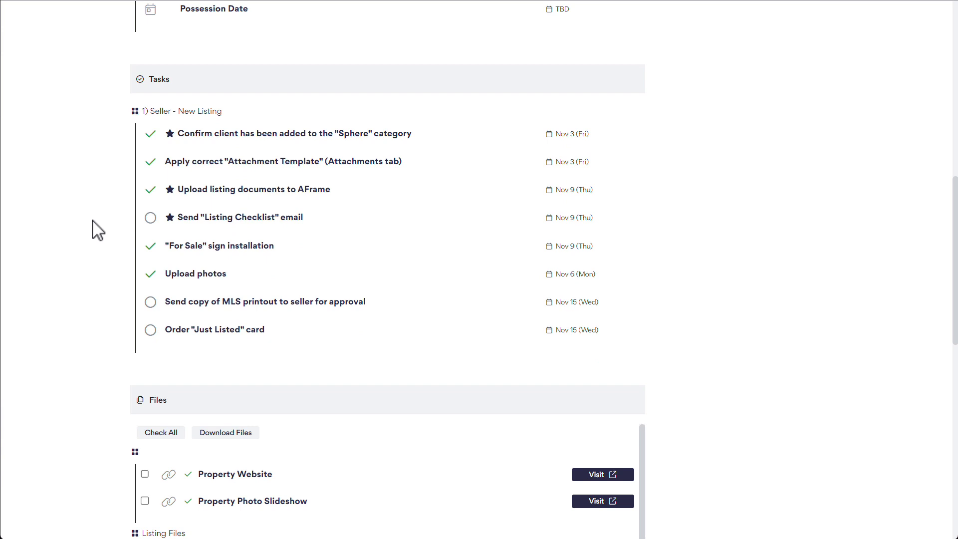
{"action": "scroll", "coordinate": [92, 220], "scroll_direction": "down", "scroll_amount": 10}
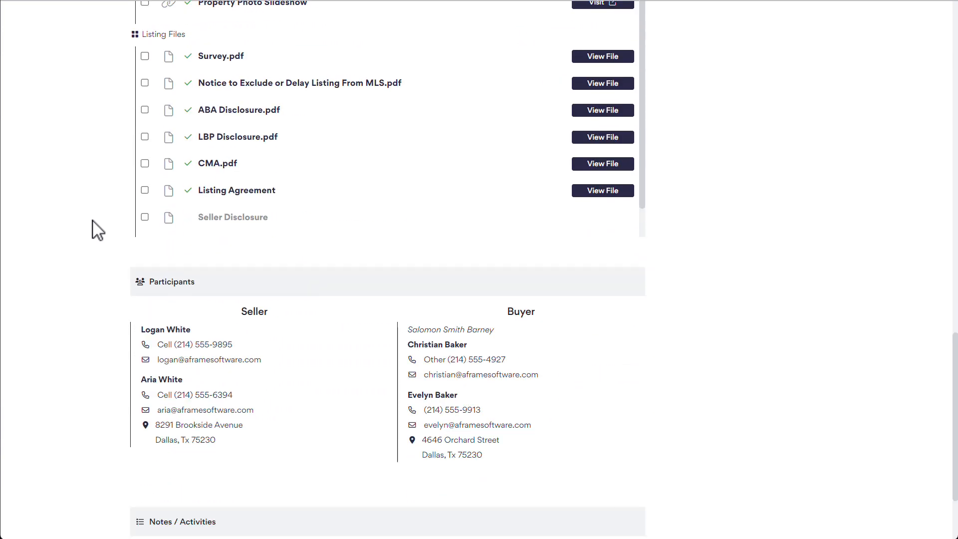
{"action": "scroll", "coordinate": [91, 220], "scroll_direction": "down", "scroll_amount": 3}
{"action": "scroll", "coordinate": [91, 223], "scroll_direction": "up", "scroll_amount": 20}
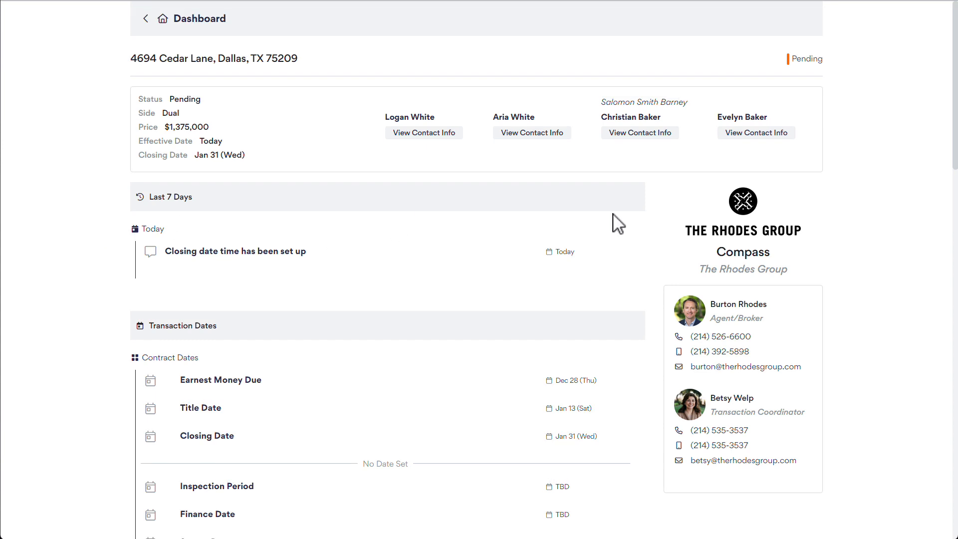
{"action": "left_click_drag", "start_coordinate": [693, 203], "coordinate": [717, 243]}
- Return to the portal dashboard and review this year's sales, commission and property type analytics
{"action": "left_click", "coordinate": [145, 19]}
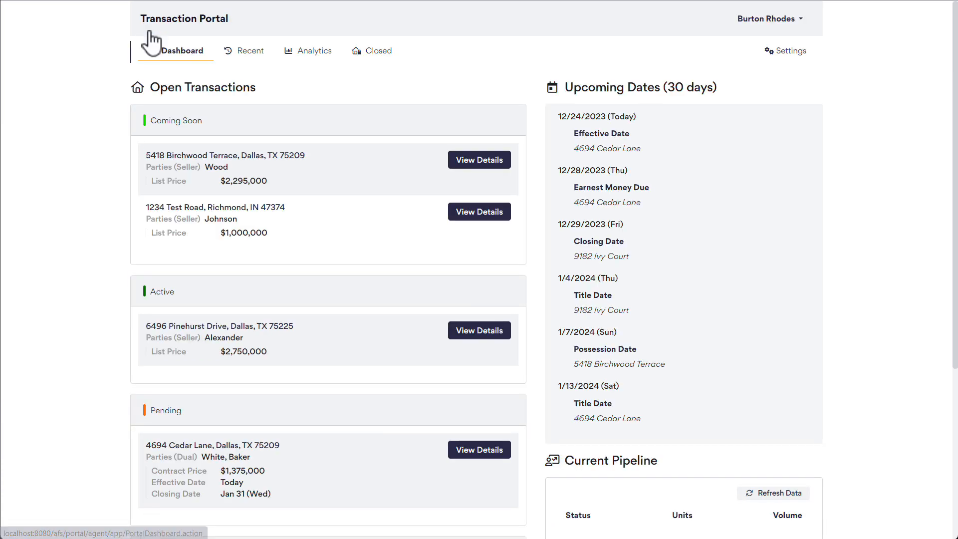
{"action": "left_click", "coordinate": [300, 52]}
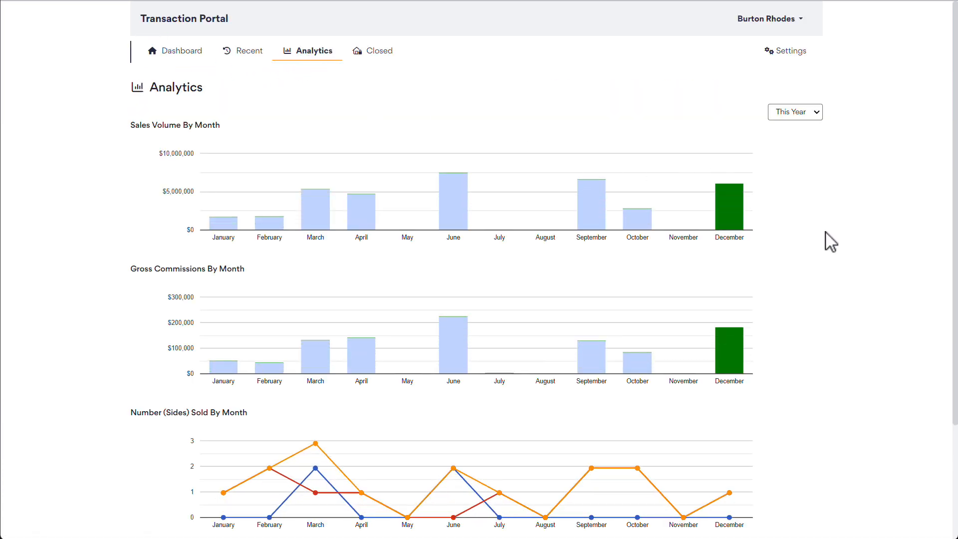
{"action": "scroll", "coordinate": [826, 232], "scroll_direction": "down", "scroll_amount": 3}
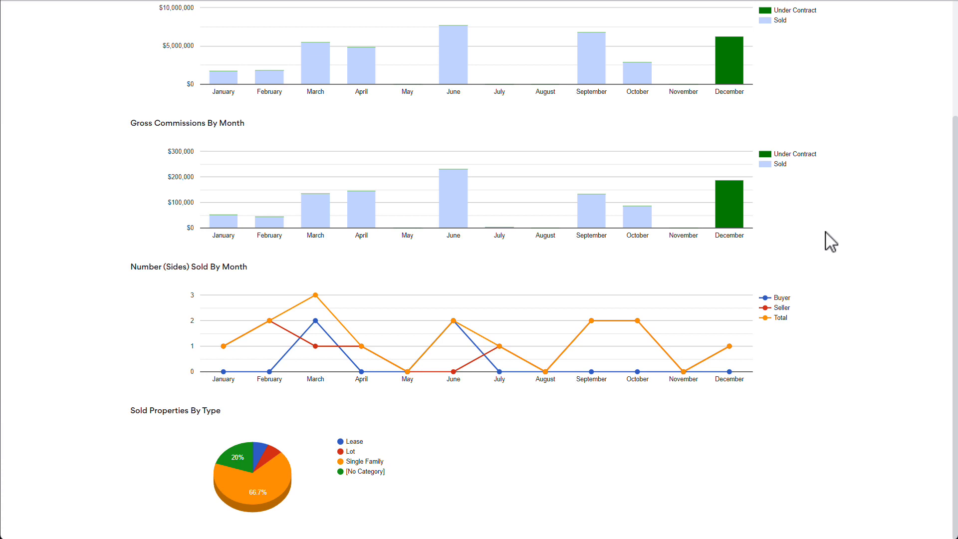
{"action": "scroll", "coordinate": [825, 231], "scroll_direction": "up", "scroll_amount": 3}
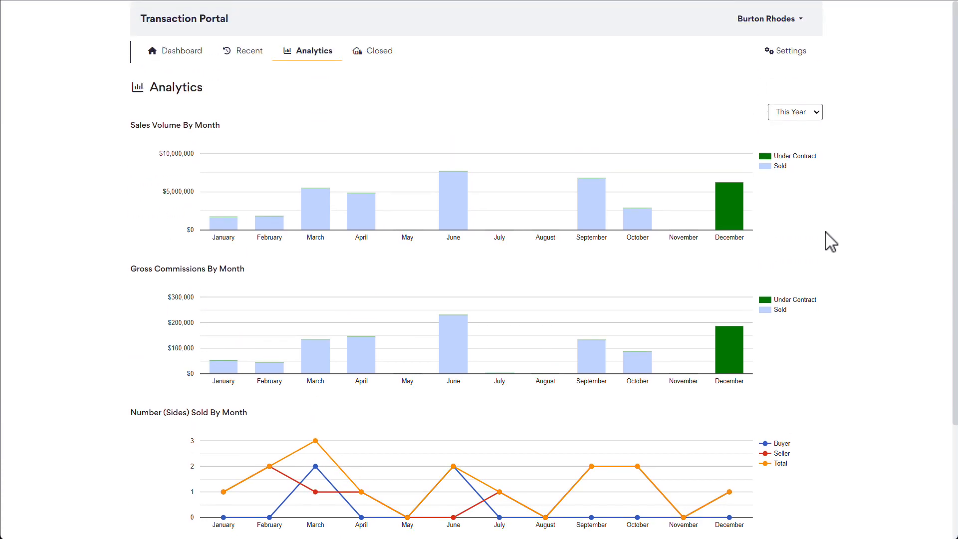
- Review the portal's closed transactions, view the $1,950,000 seller sale's details, and return from them
{"action": "left_click", "coordinate": [377, 54]}
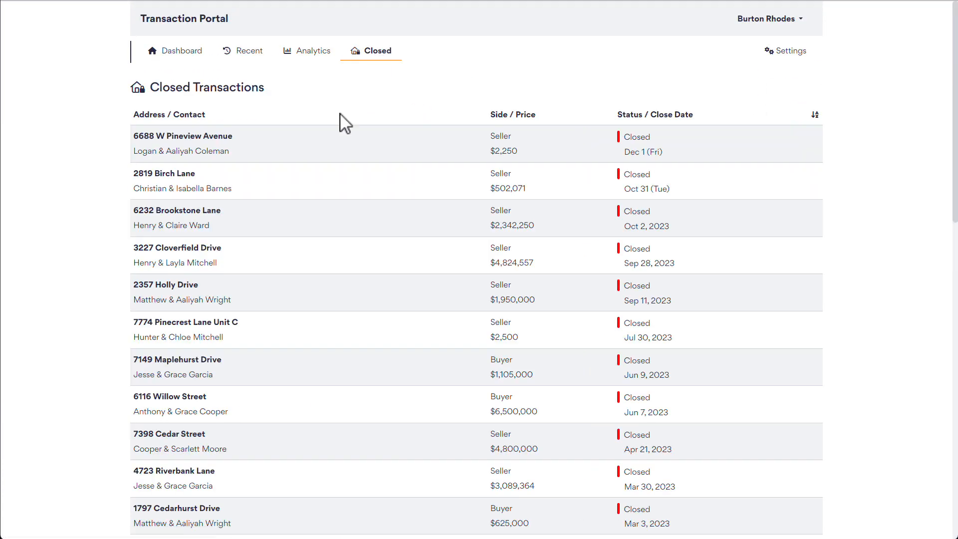
{"action": "left_click", "coordinate": [155, 286]}
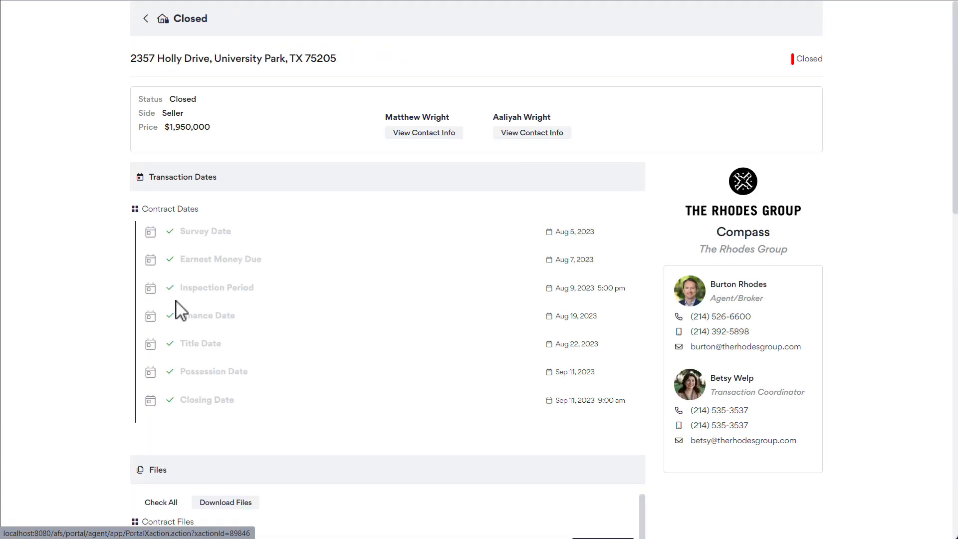
{"action": "left_click", "coordinate": [146, 19]}
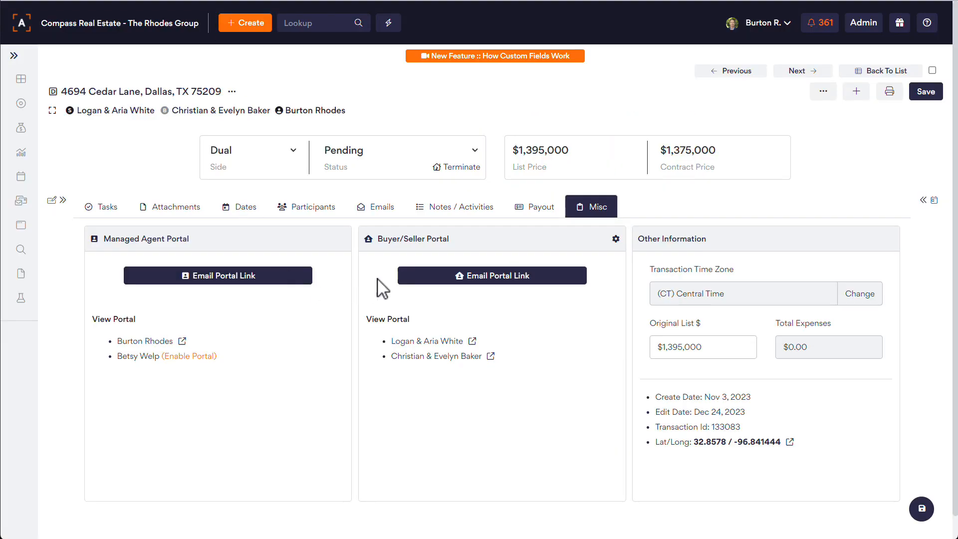
- Open the sellers' portal from the Dallas transaction and view the pending deal's contract, files and activities
{"action": "left_click", "coordinate": [431, 341]}
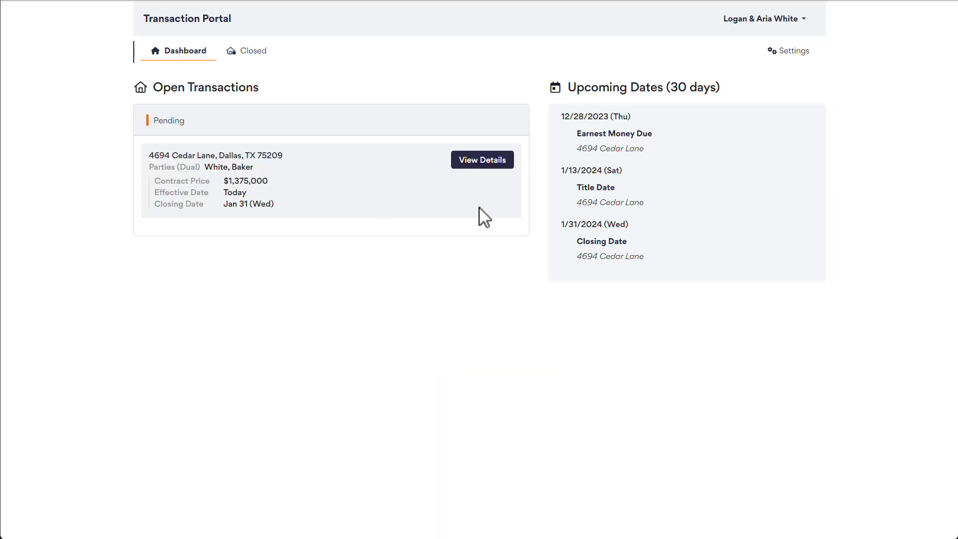
{"action": "left_click", "coordinate": [492, 162]}
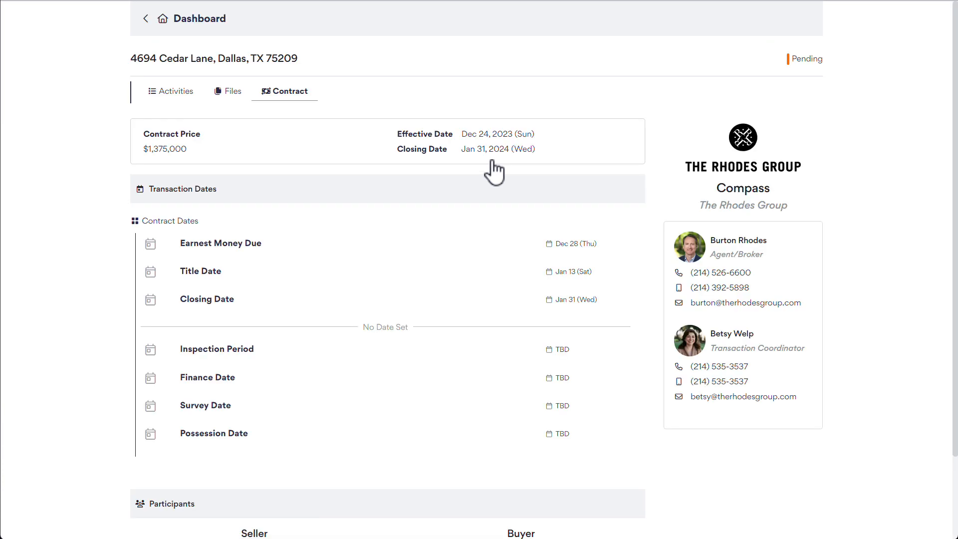
{"action": "left_click", "coordinate": [227, 93]}
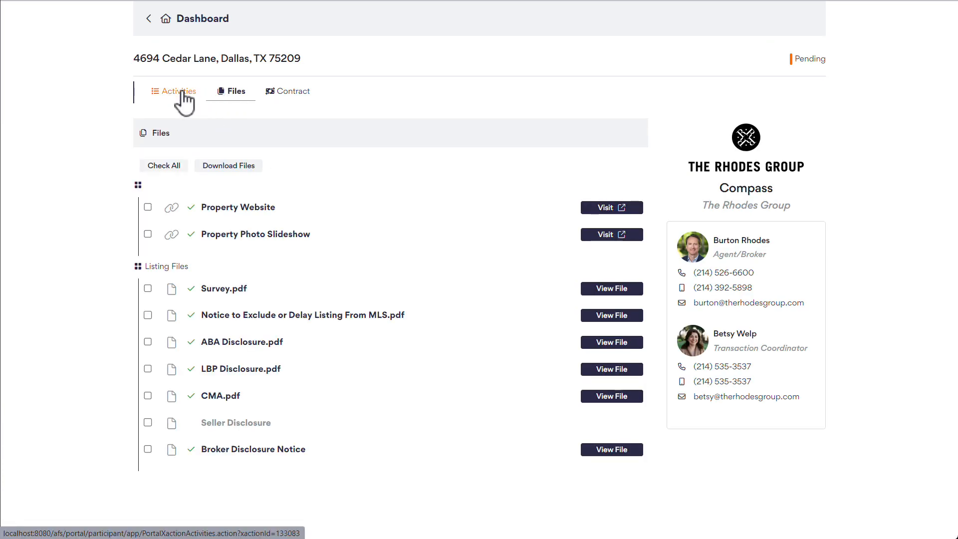
{"action": "left_click", "coordinate": [164, 95]}
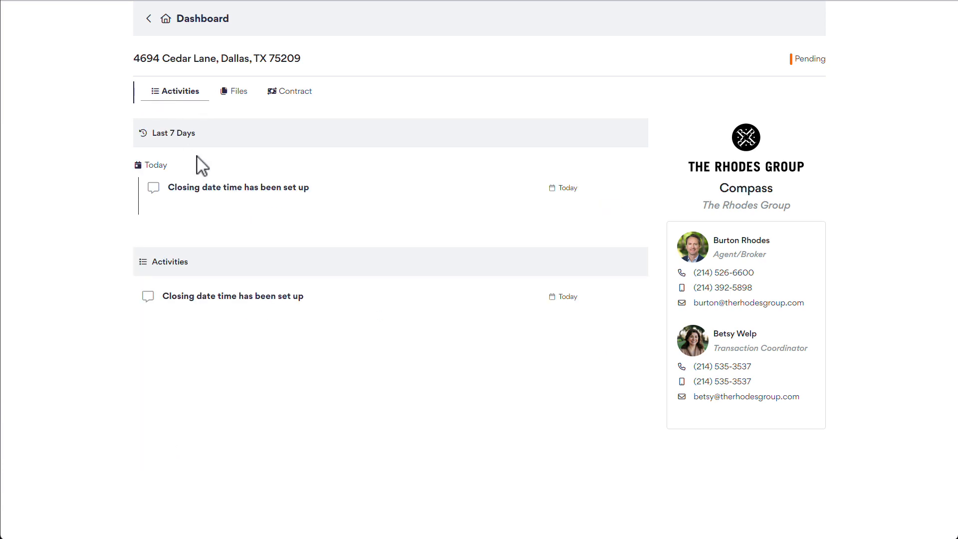
- Review the pending Dallas deal's files, contract dates, participants and agent contacts in the sellers' portal, and return to the transaction
{"action": "left_click", "coordinate": [236, 94]}
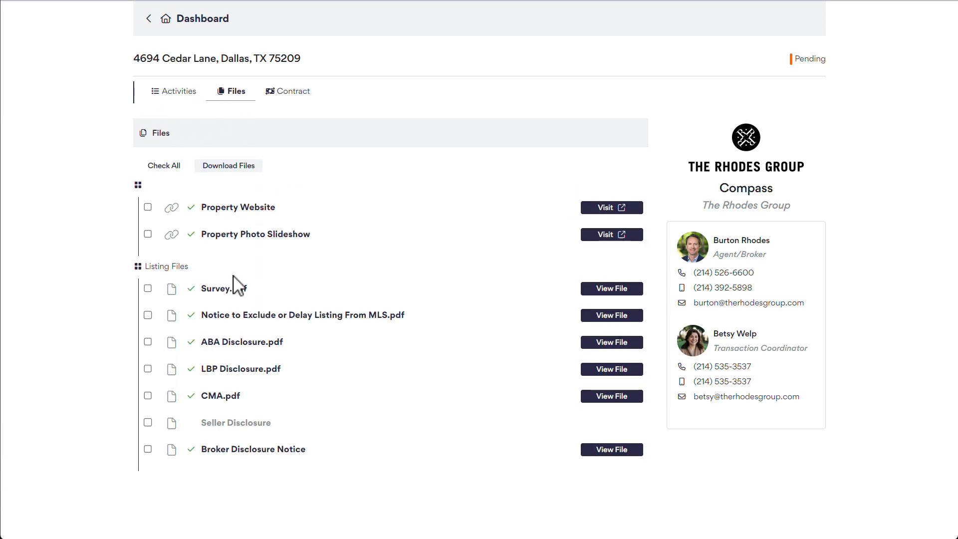
{"action": "left_click", "coordinate": [281, 93]}
{"action": "scroll", "coordinate": [334, 290], "scroll_direction": "down", "scroll_amount": 2}
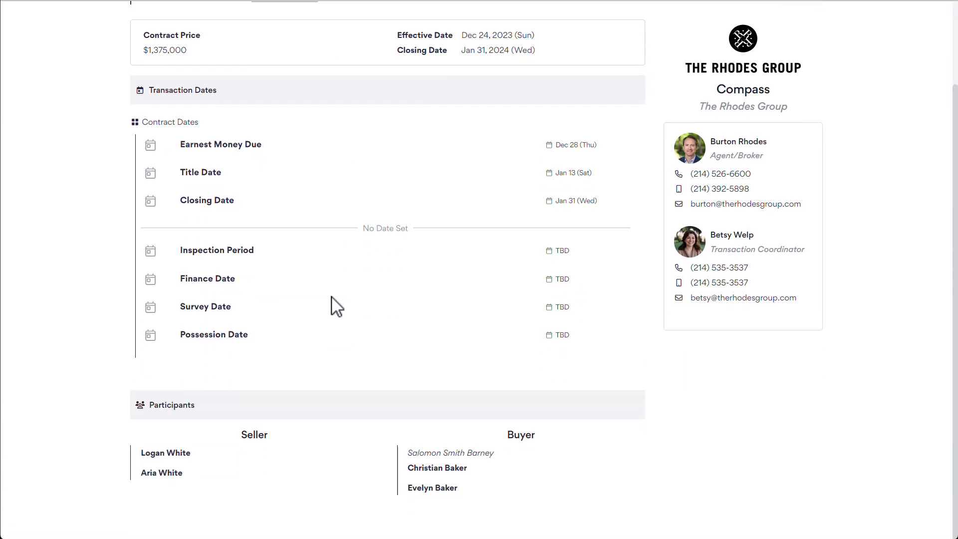
{"action": "scroll", "coordinate": [331, 295], "scroll_direction": "up", "scroll_amount": 2}
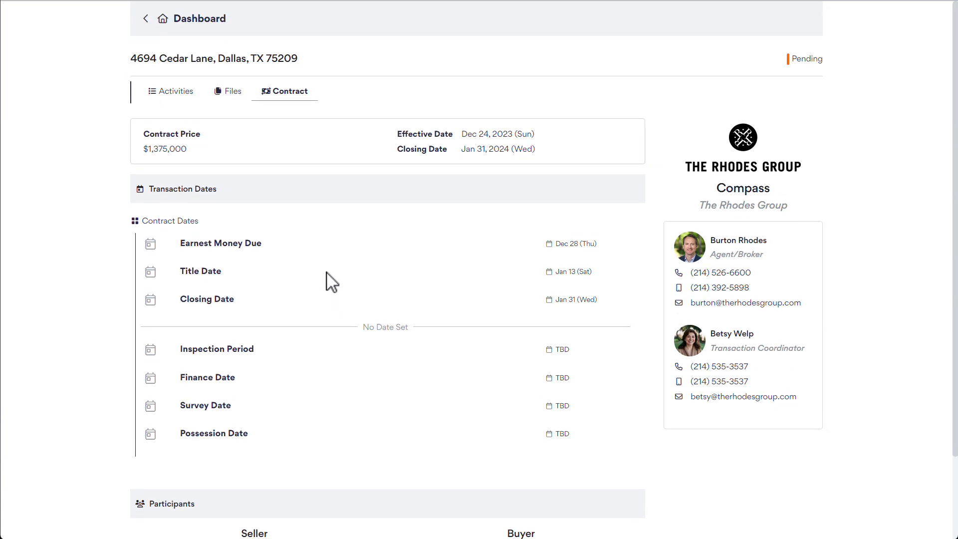
{"action": "left_click_drag", "start_coordinate": [670, 199], "coordinate": [844, 331]}
{"action": "left_click", "coordinate": [834, 310]}
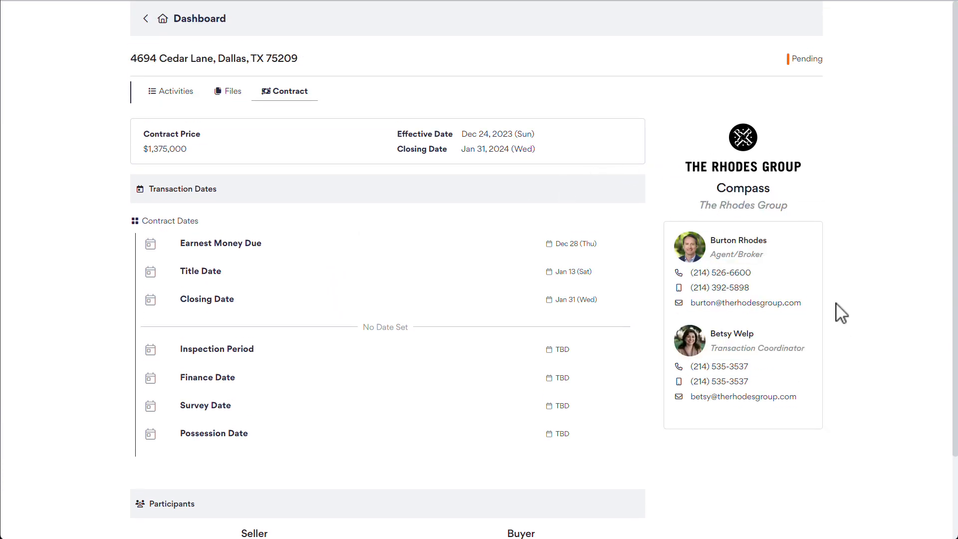
{"action": "left_click", "coordinate": [149, 23]}
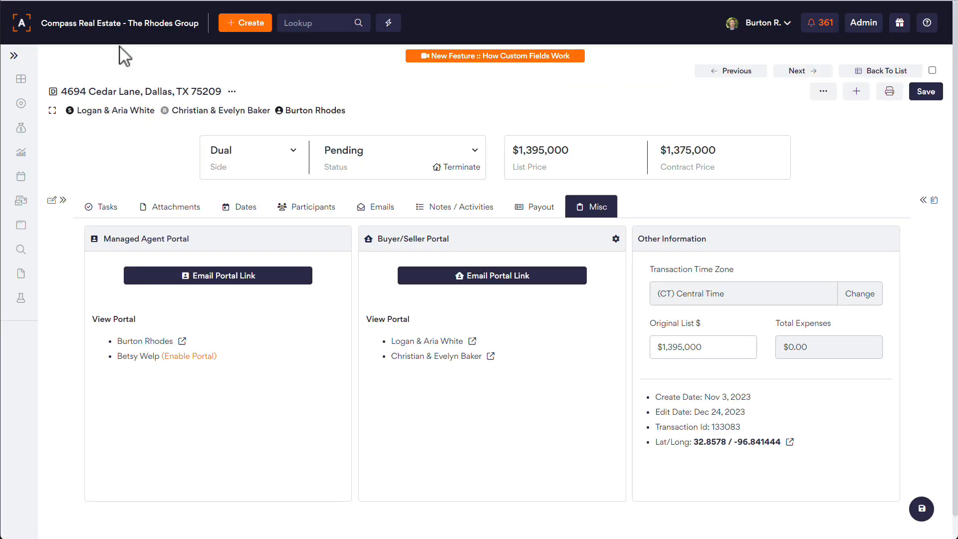
{"action": "left_click", "coordinate": [25, 79]}
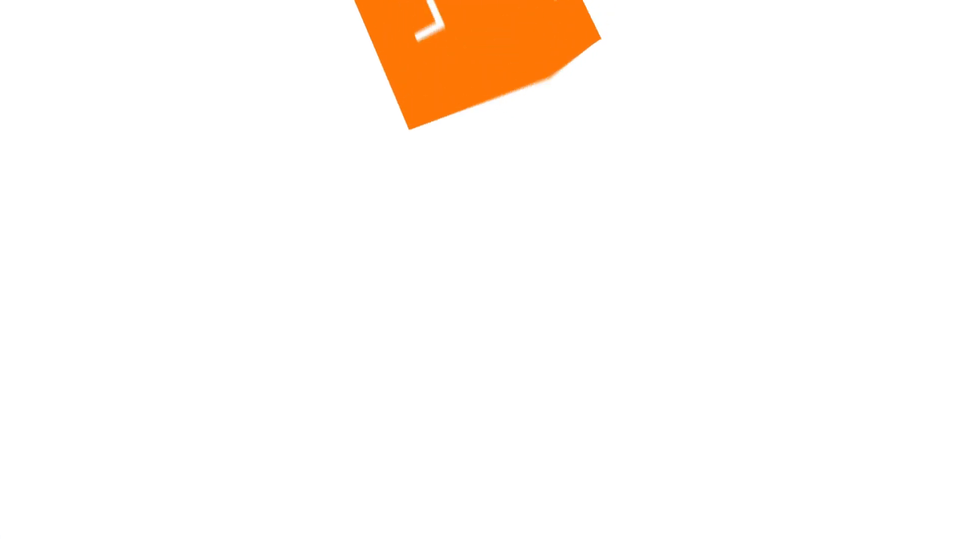